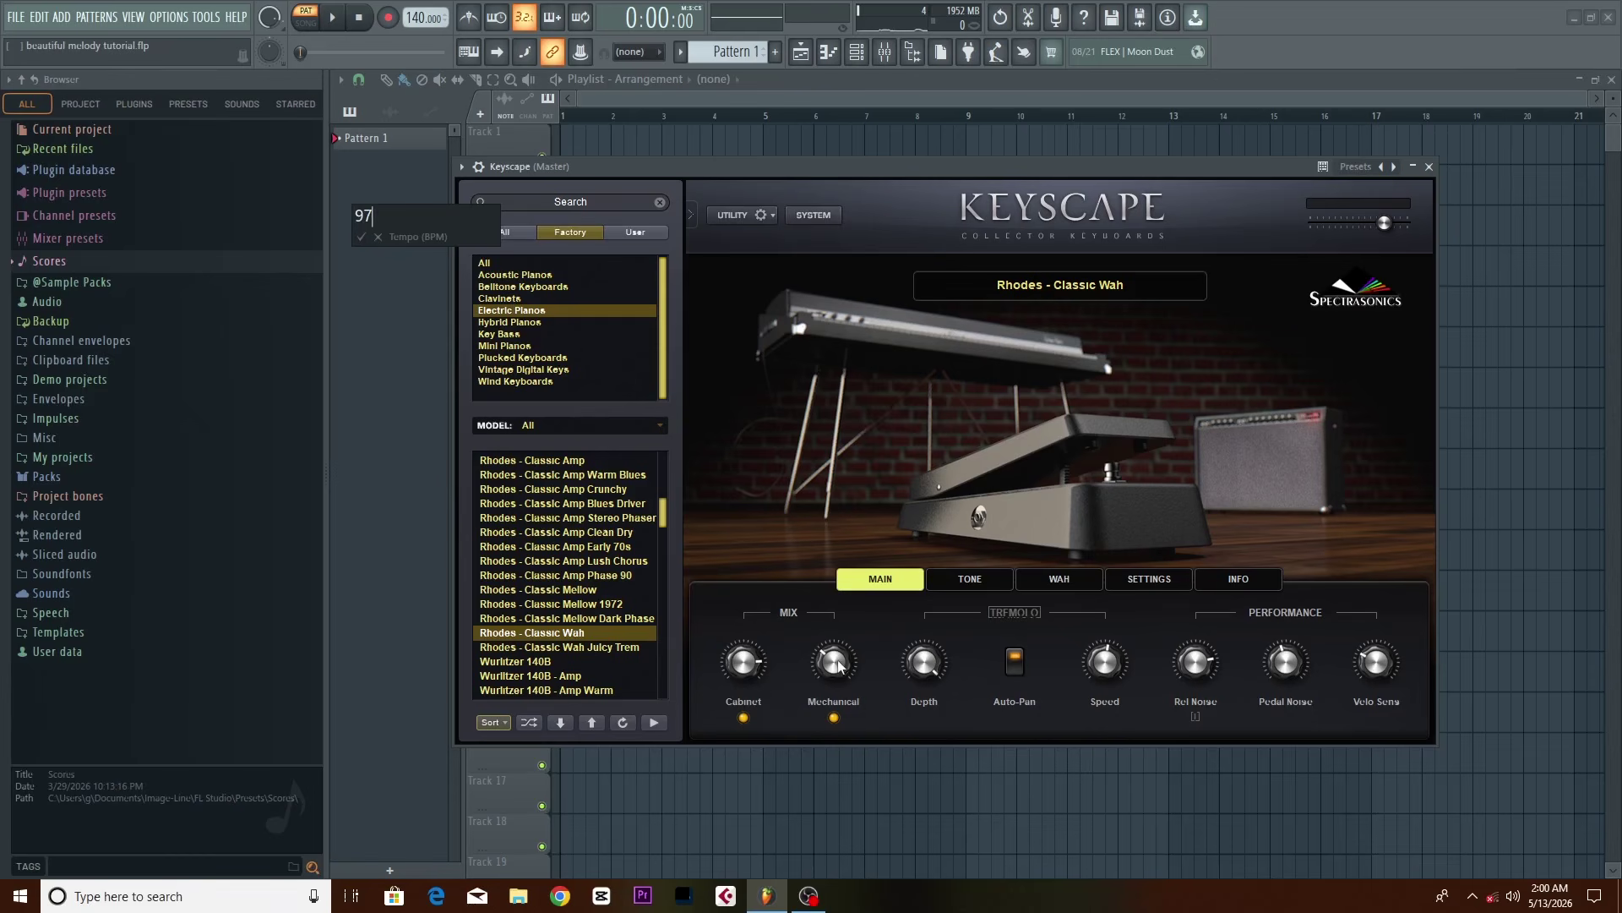
Set the project tempo to 97 BPM and open the Sampler channel's piano roll without the channel rack covering it
key("Return")
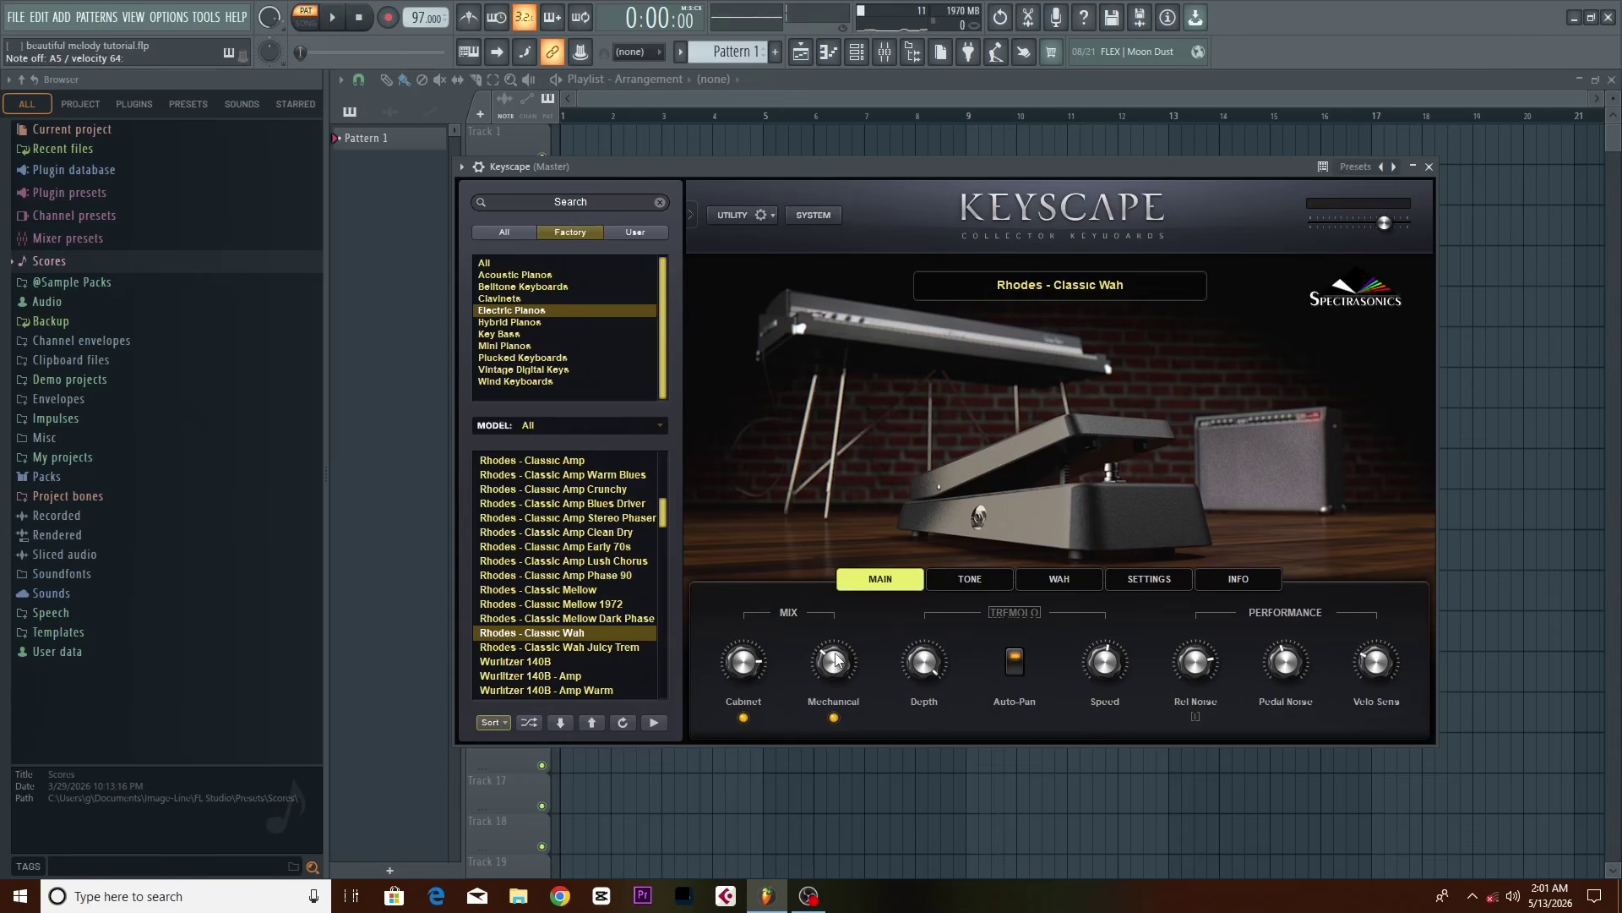
key("F6")
right_click(524, 207)
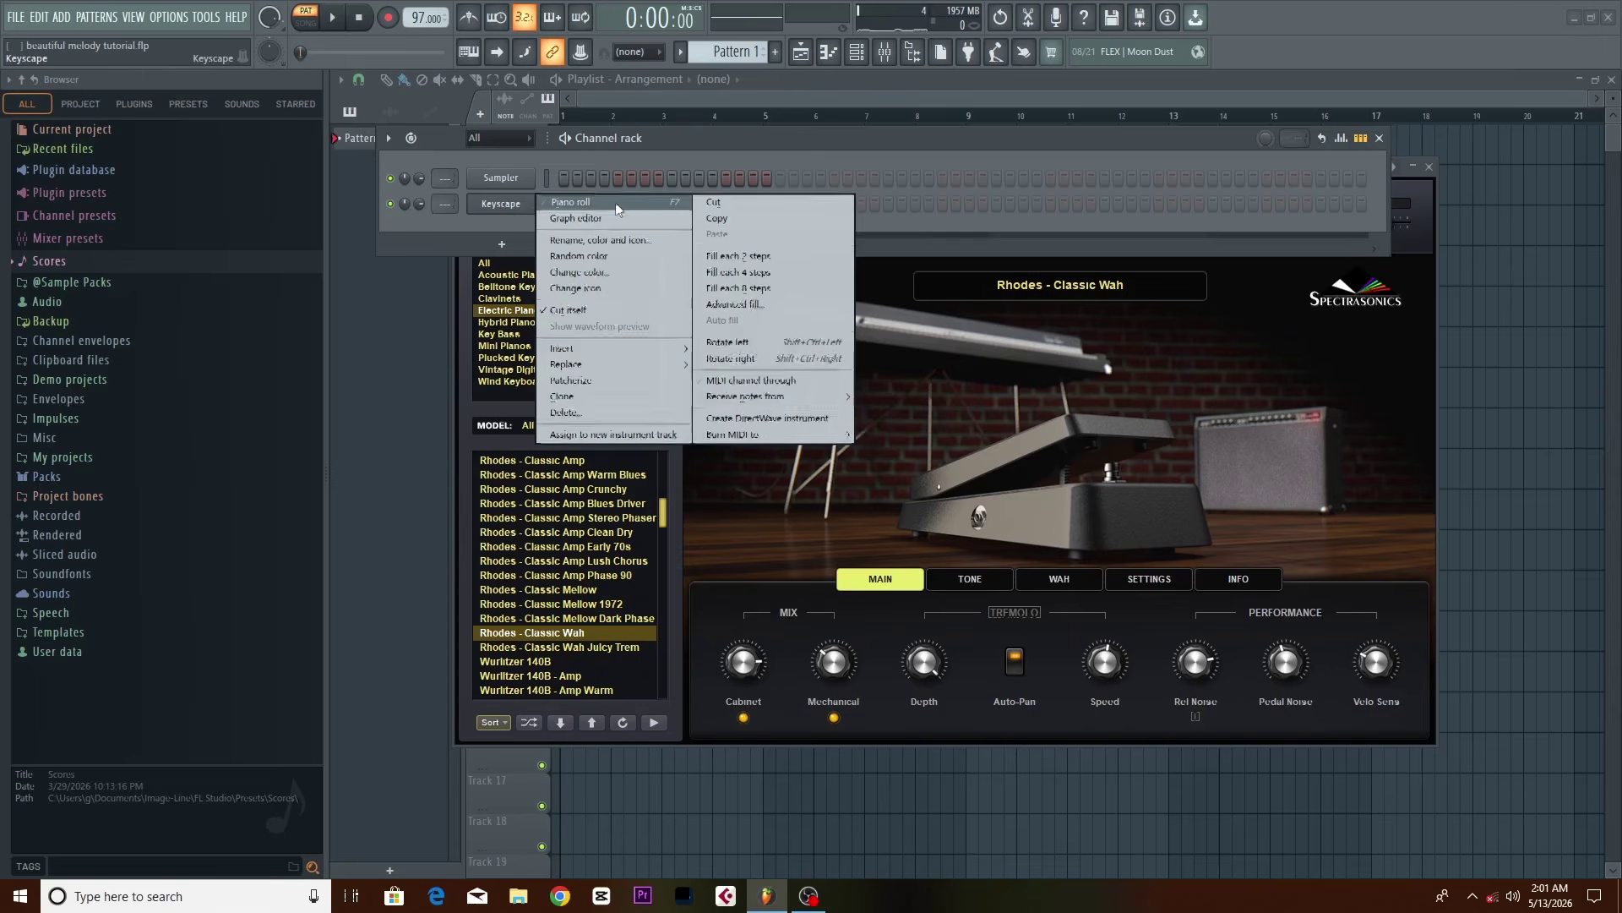
left_click(507, 243)
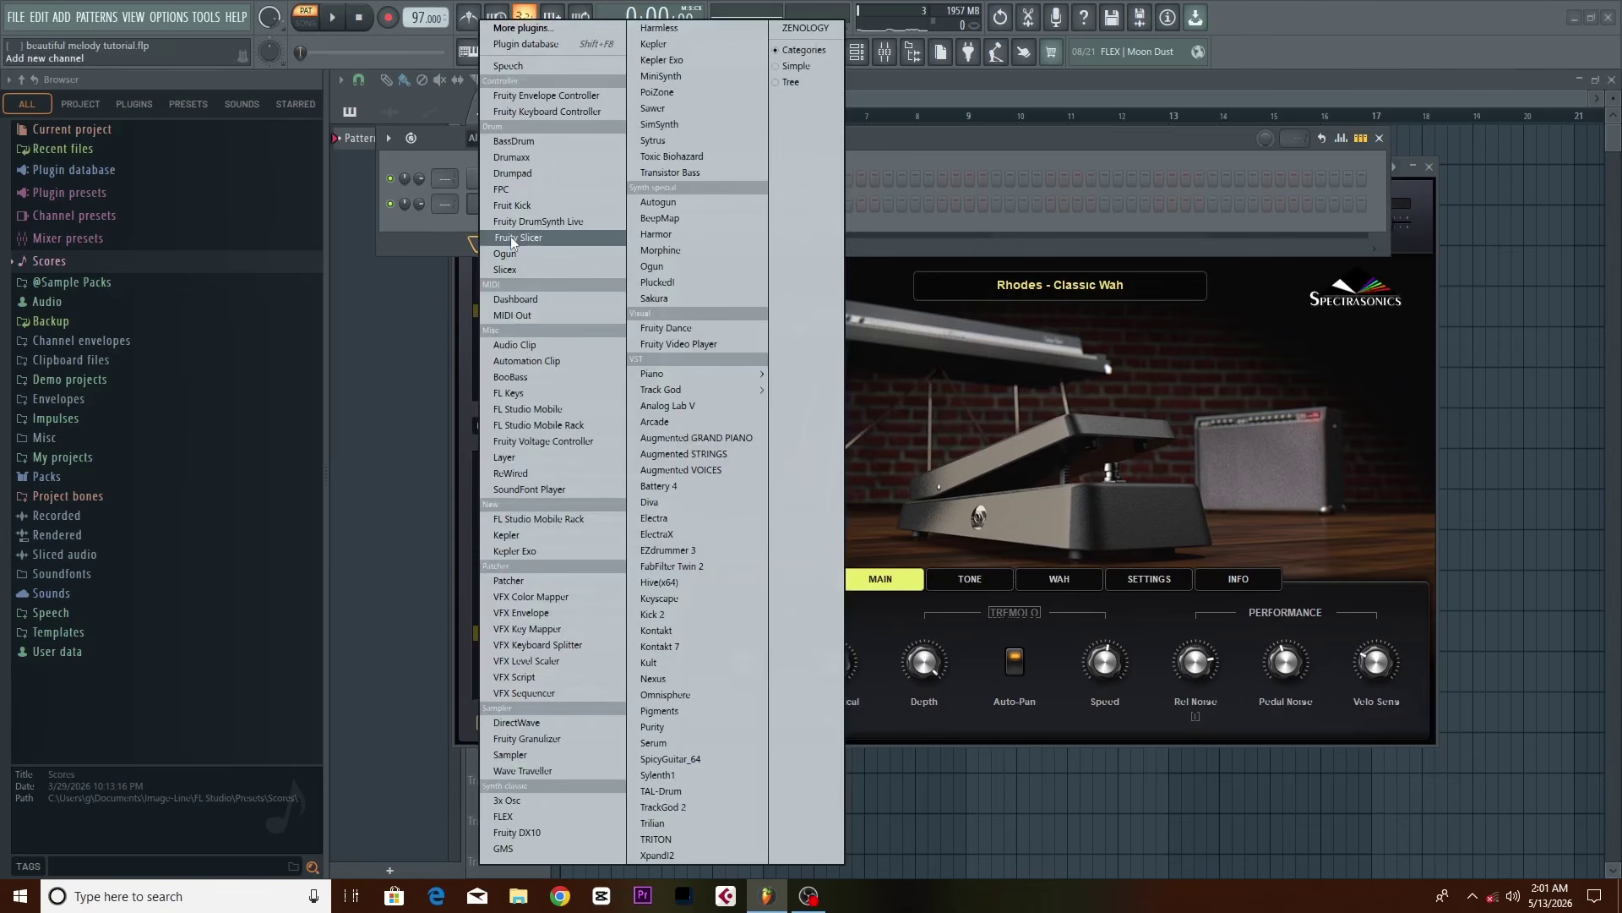
left_click(549, 752)
right_click(524, 178)
left_click(583, 180)
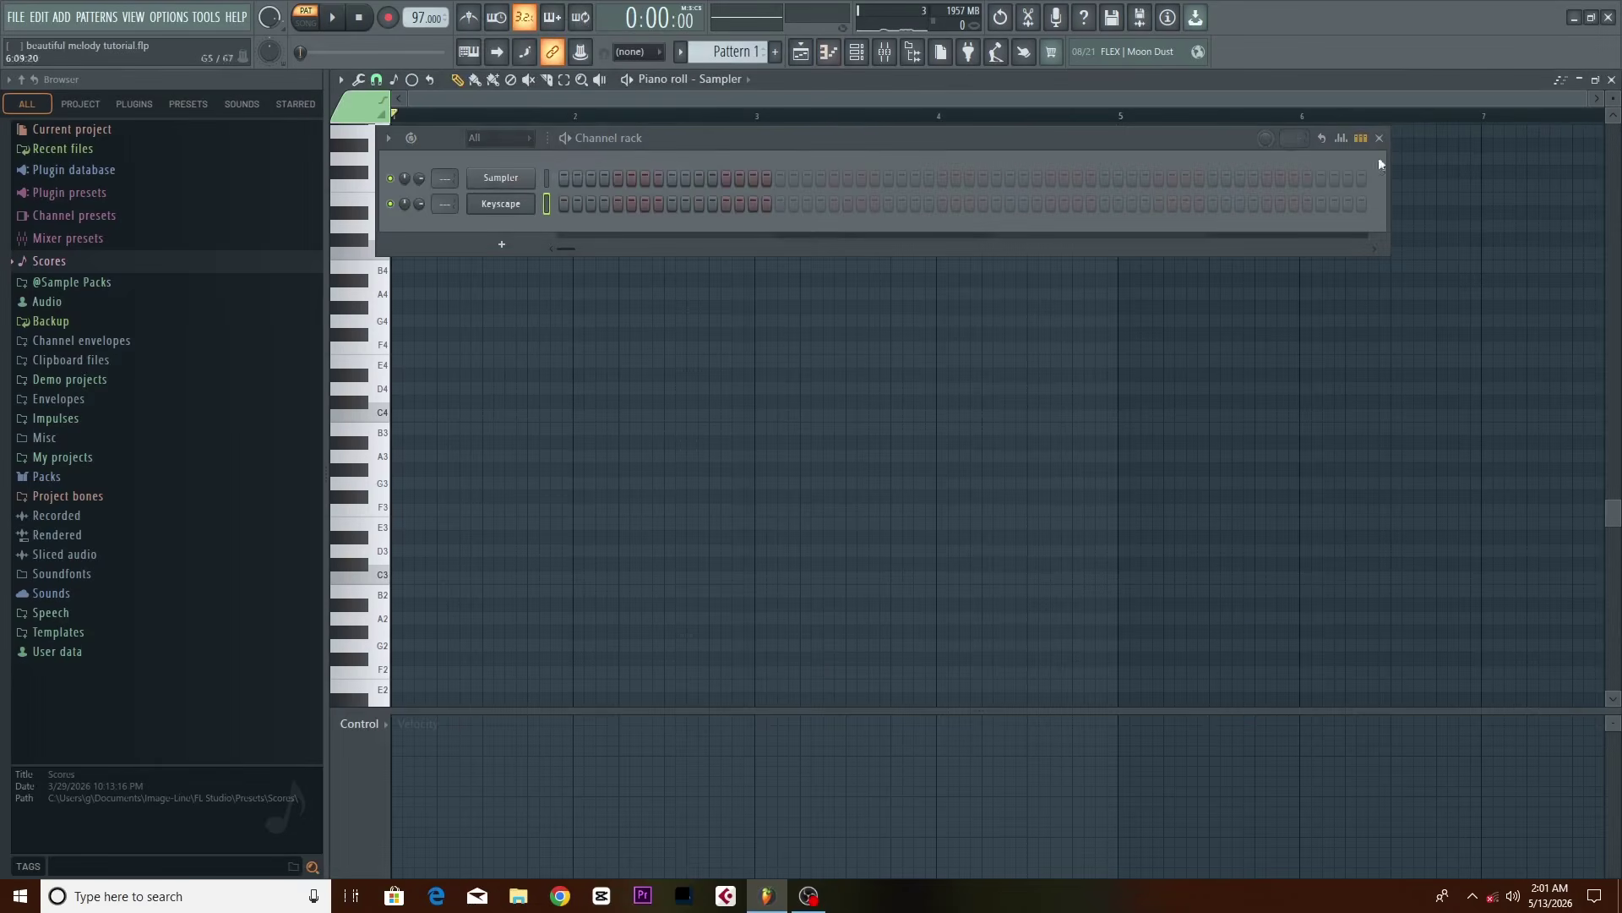
left_click(1379, 137)
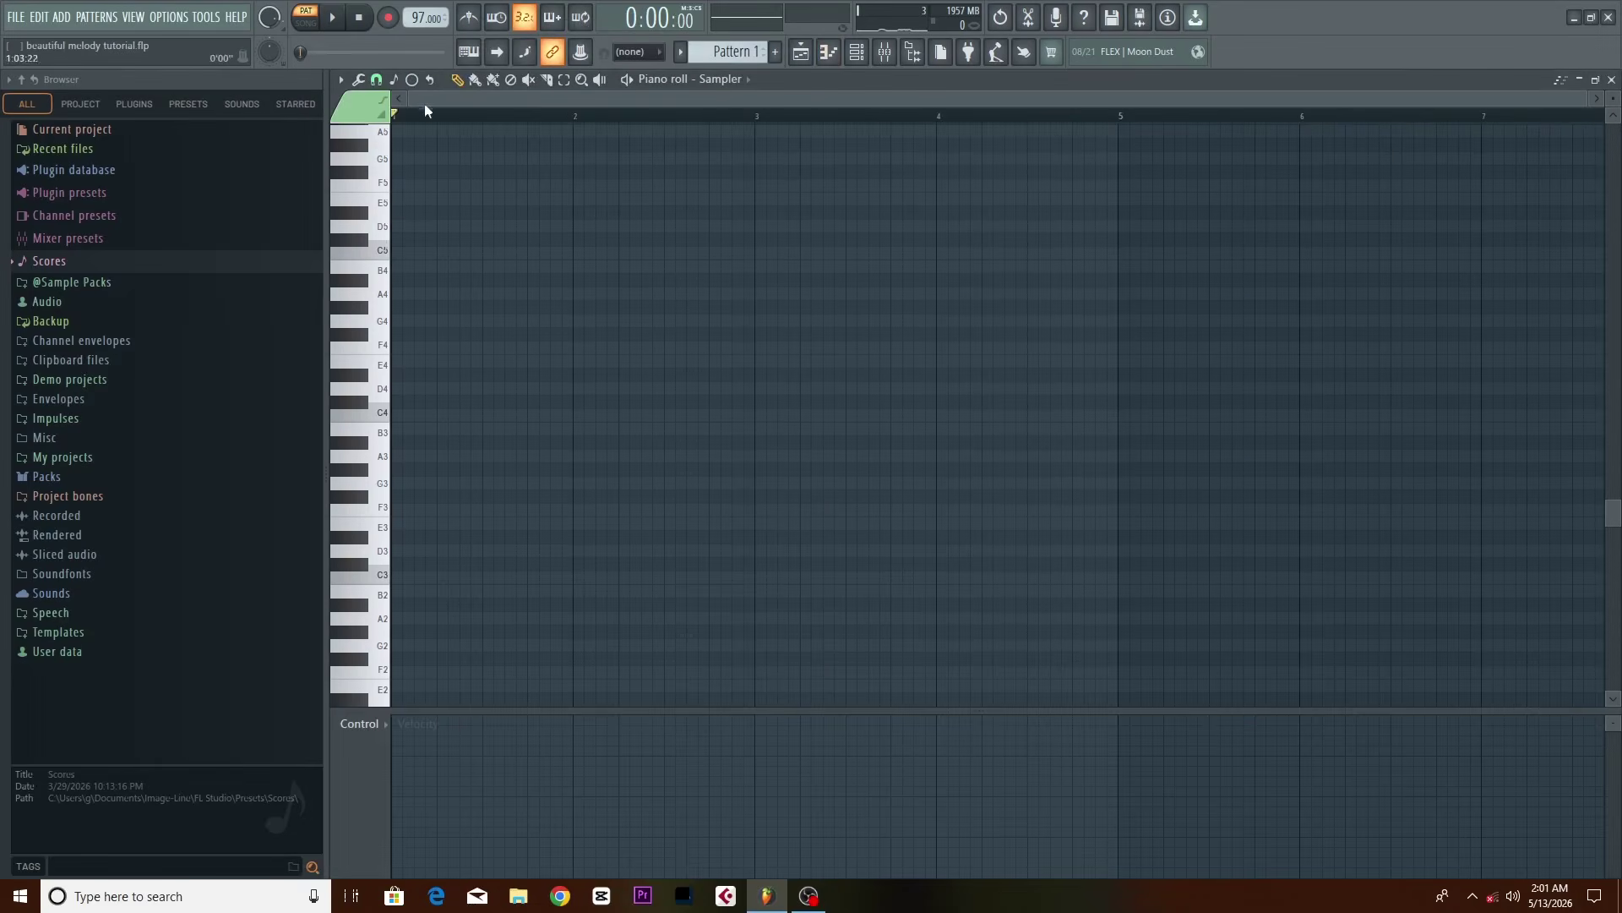
Stamp the Major (Ionian) scale on C in every octave from C2 to B7 and stretch all its notes to four bars
left_click(414, 81)
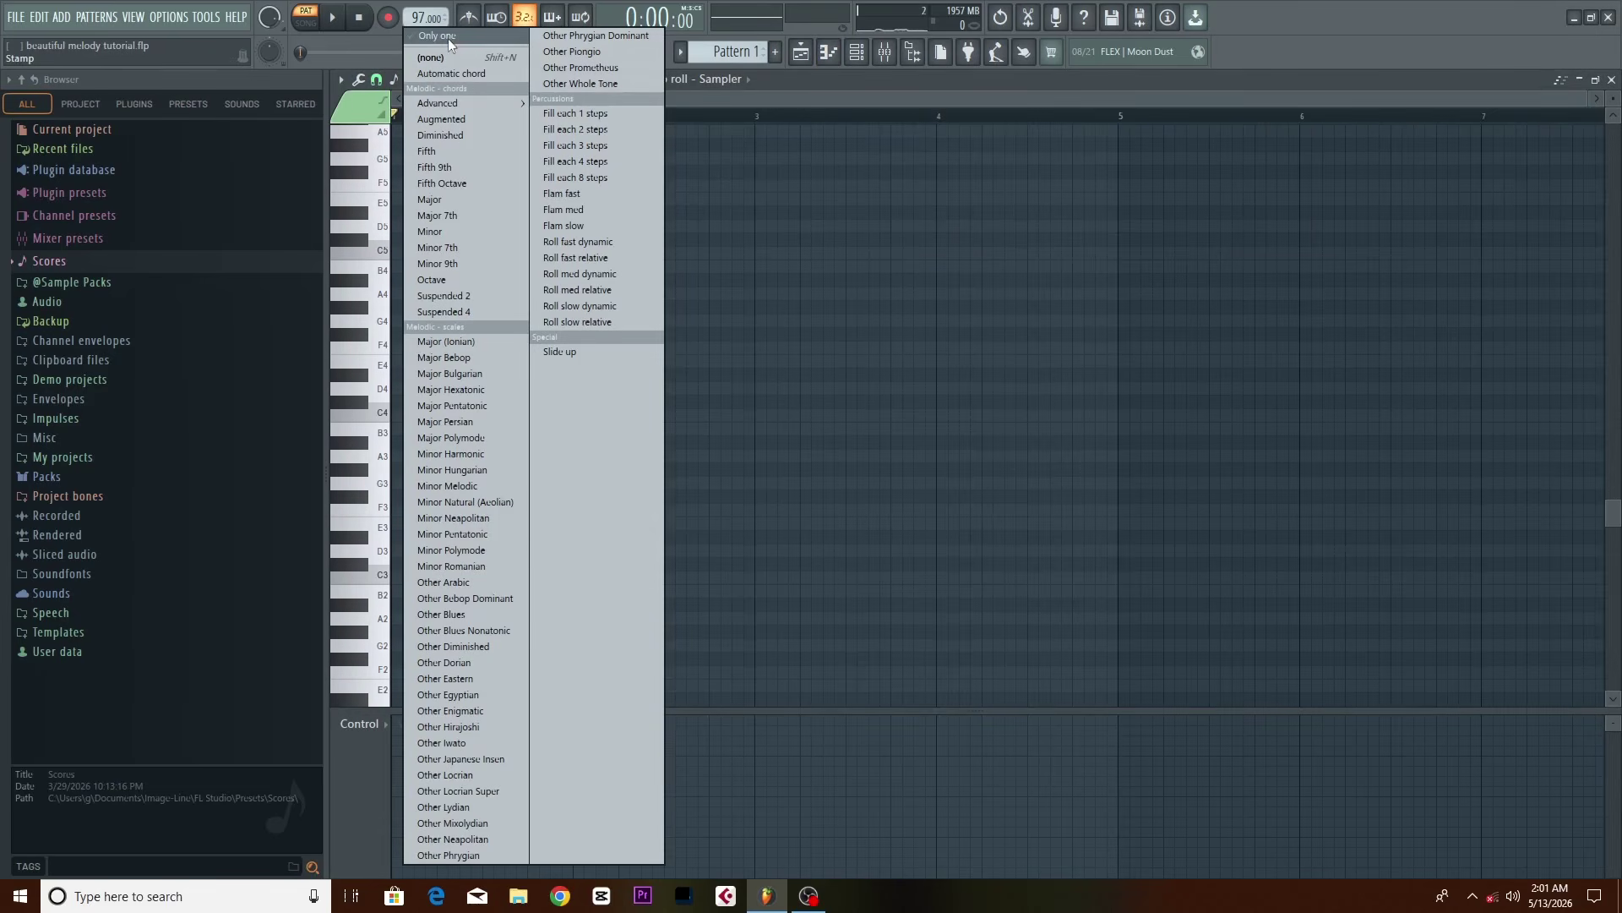
left_click(454, 342)
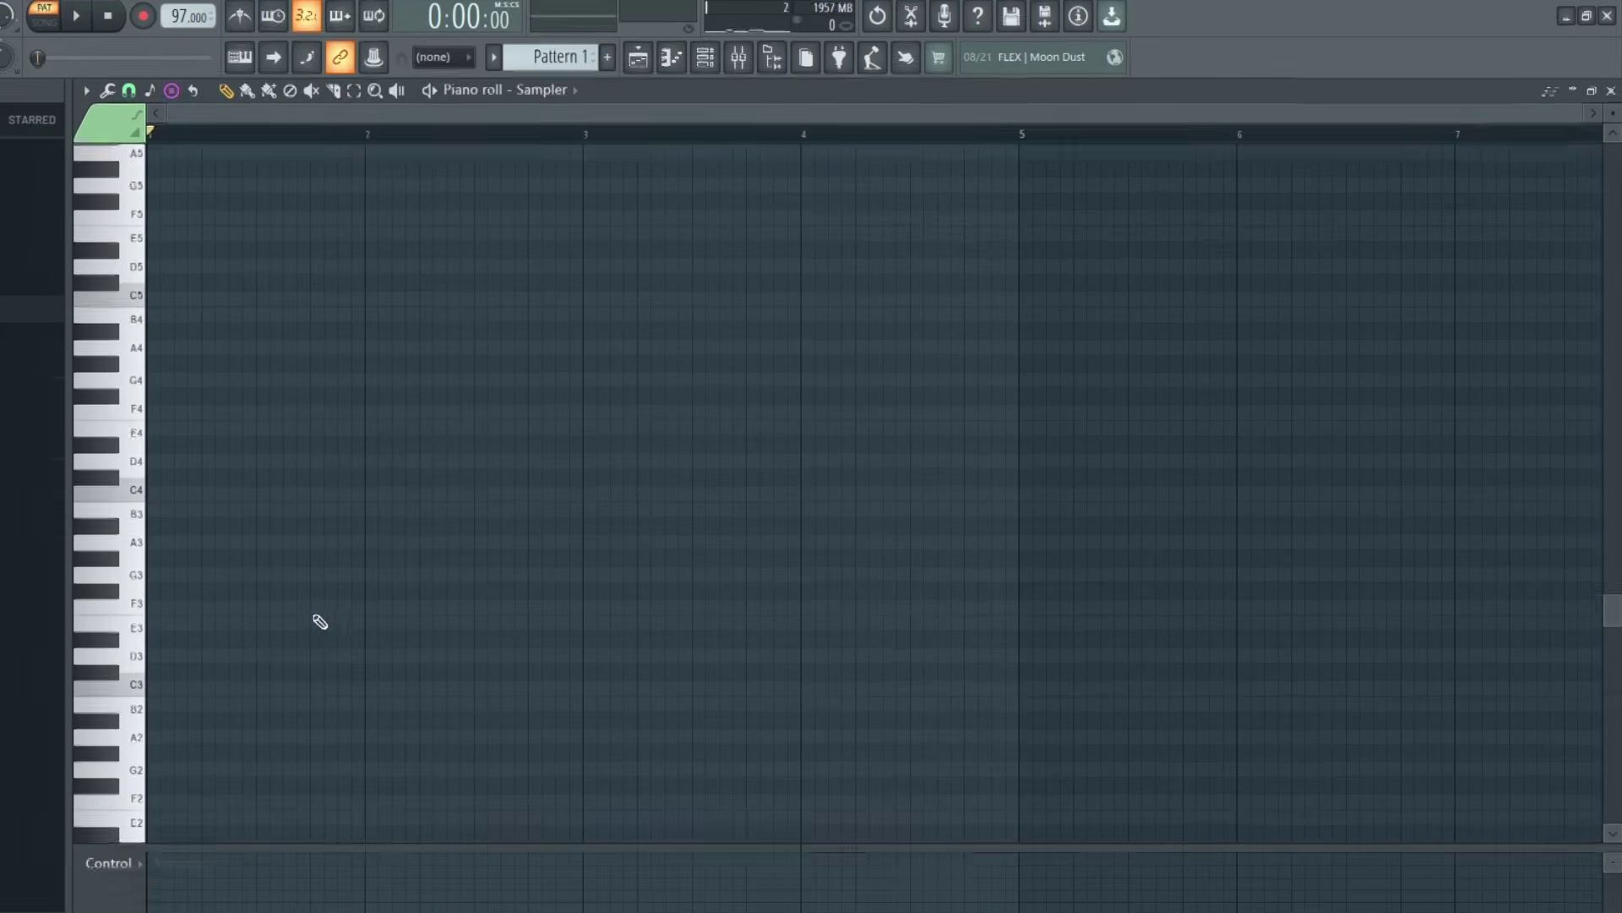
scroll(507, 516, "down", 5)
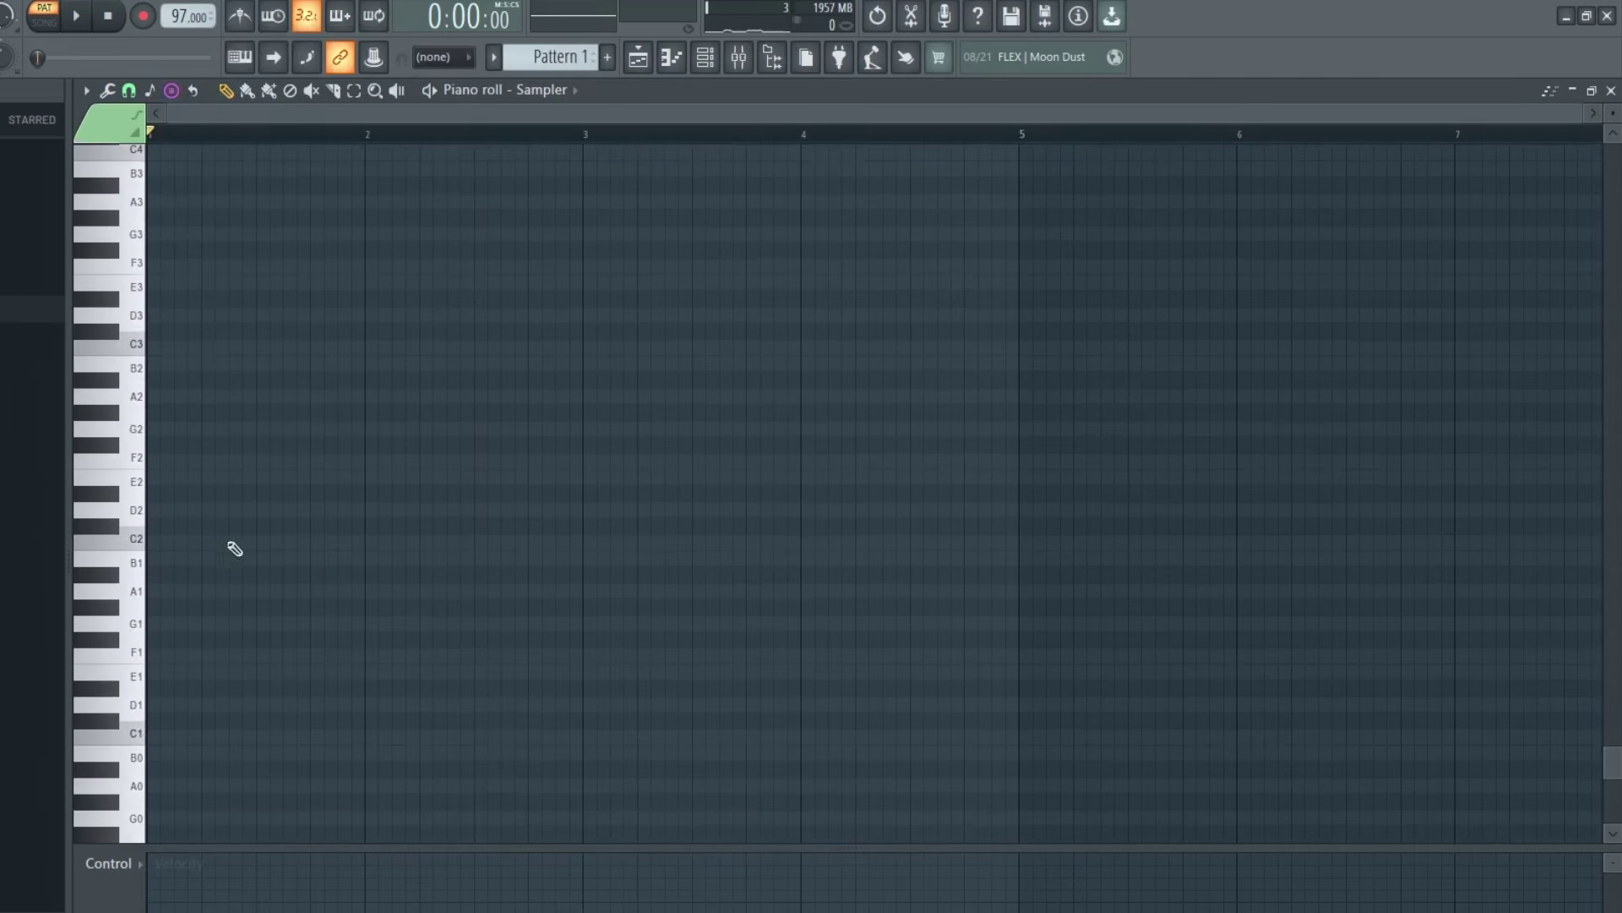
left_click(232, 545)
scroll(239, 592, "up", 2)
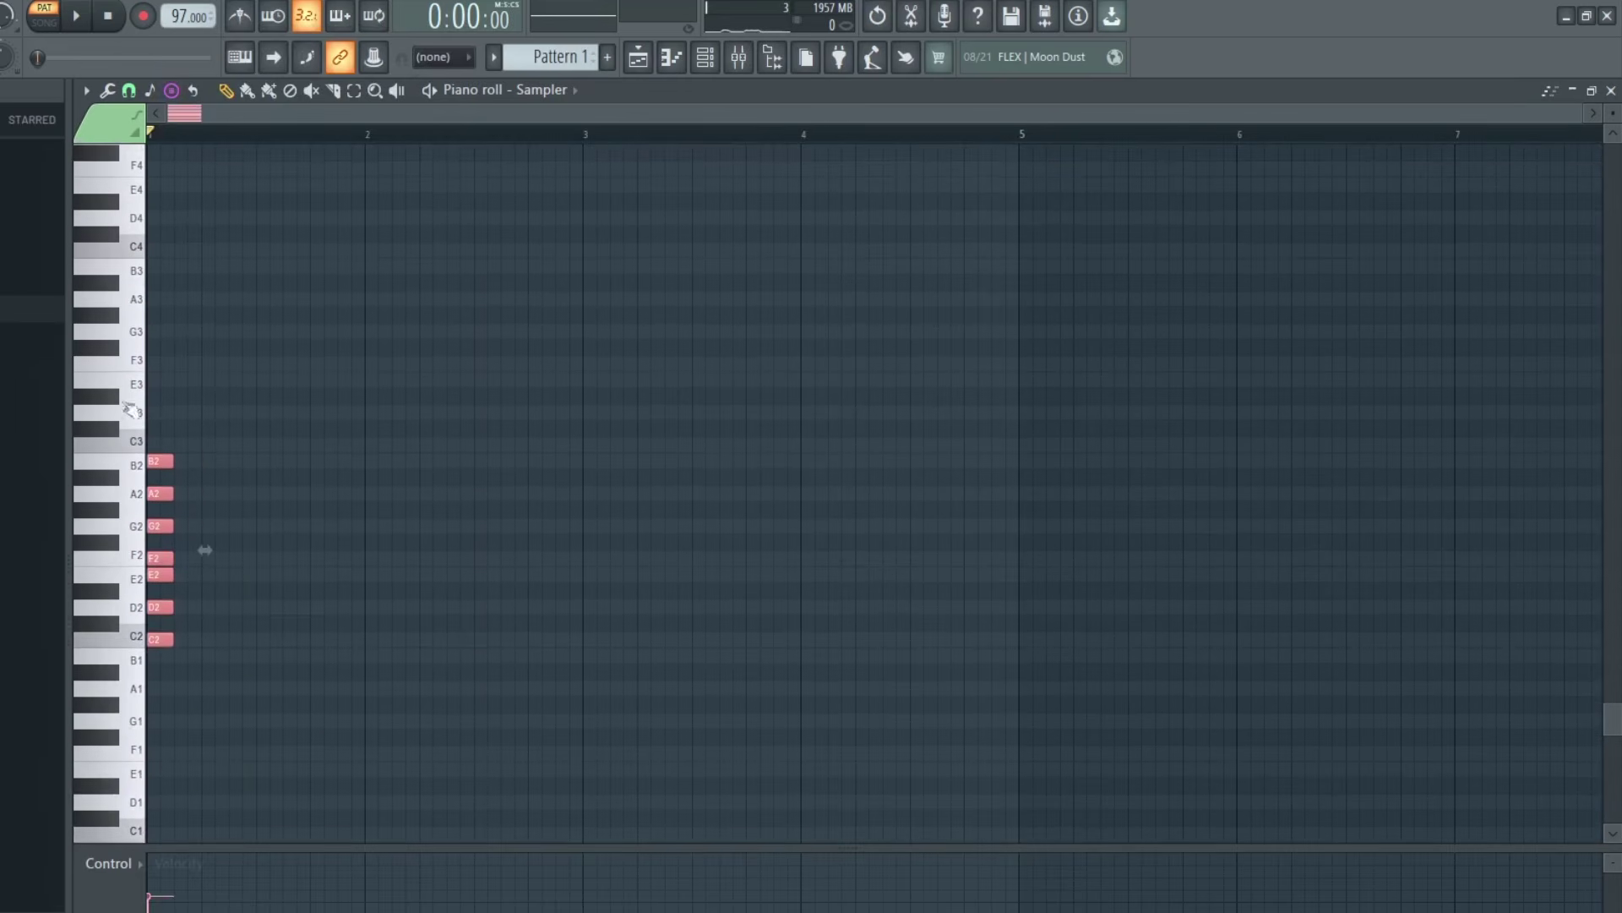
left_click(171, 444)
scroll(220, 398, "up", 2)
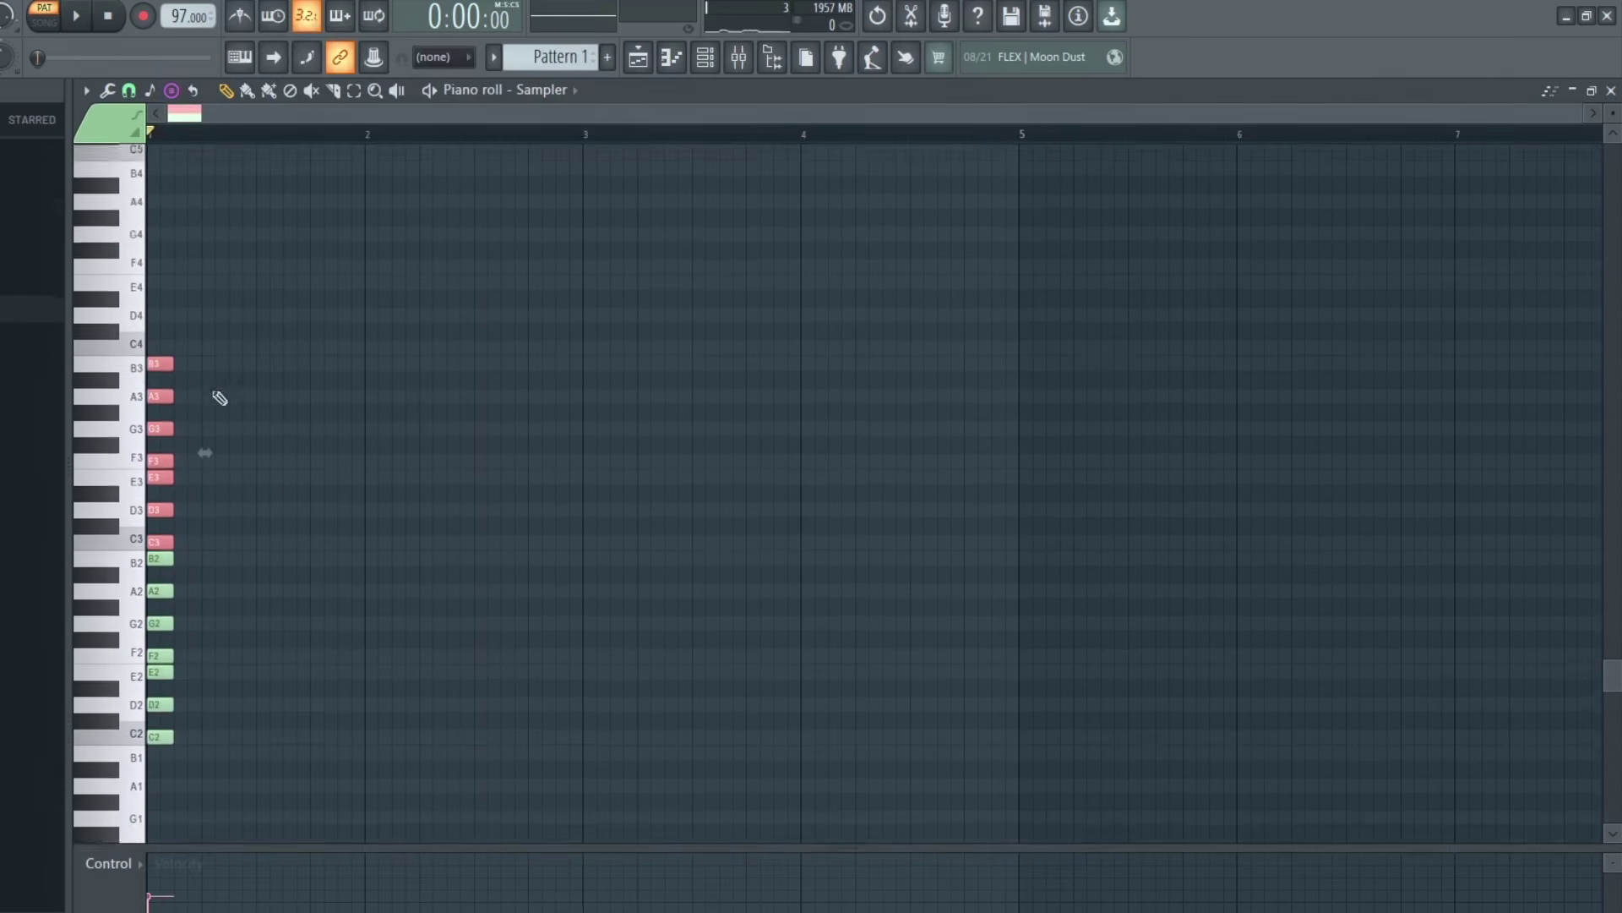
left_click(169, 348)
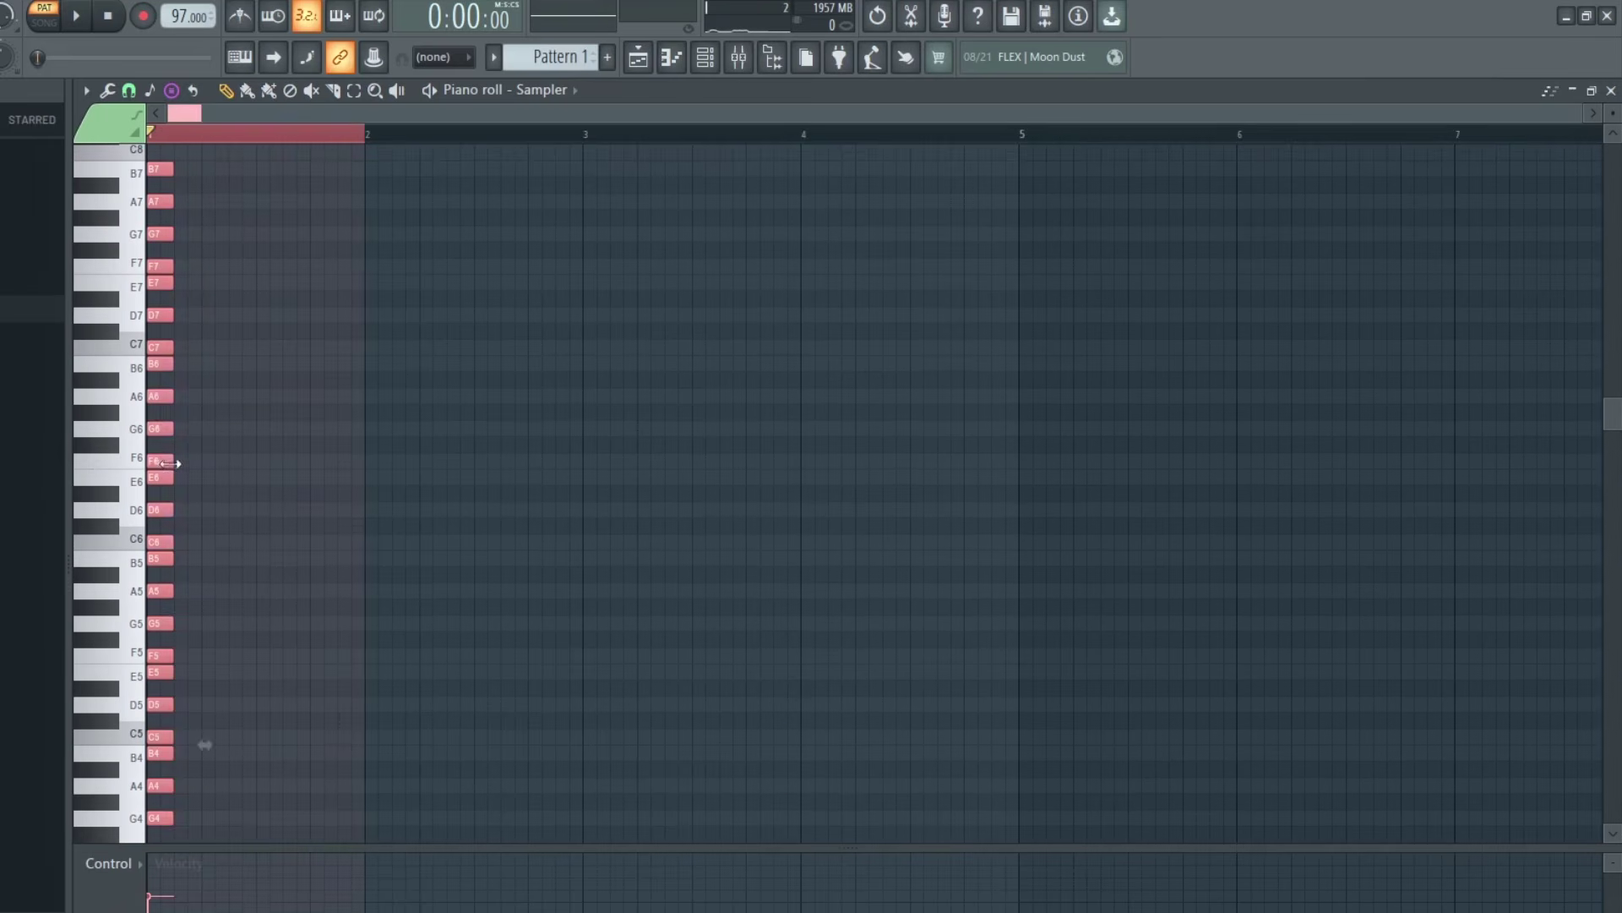
left_click_drag(175, 464, 1096, 518)
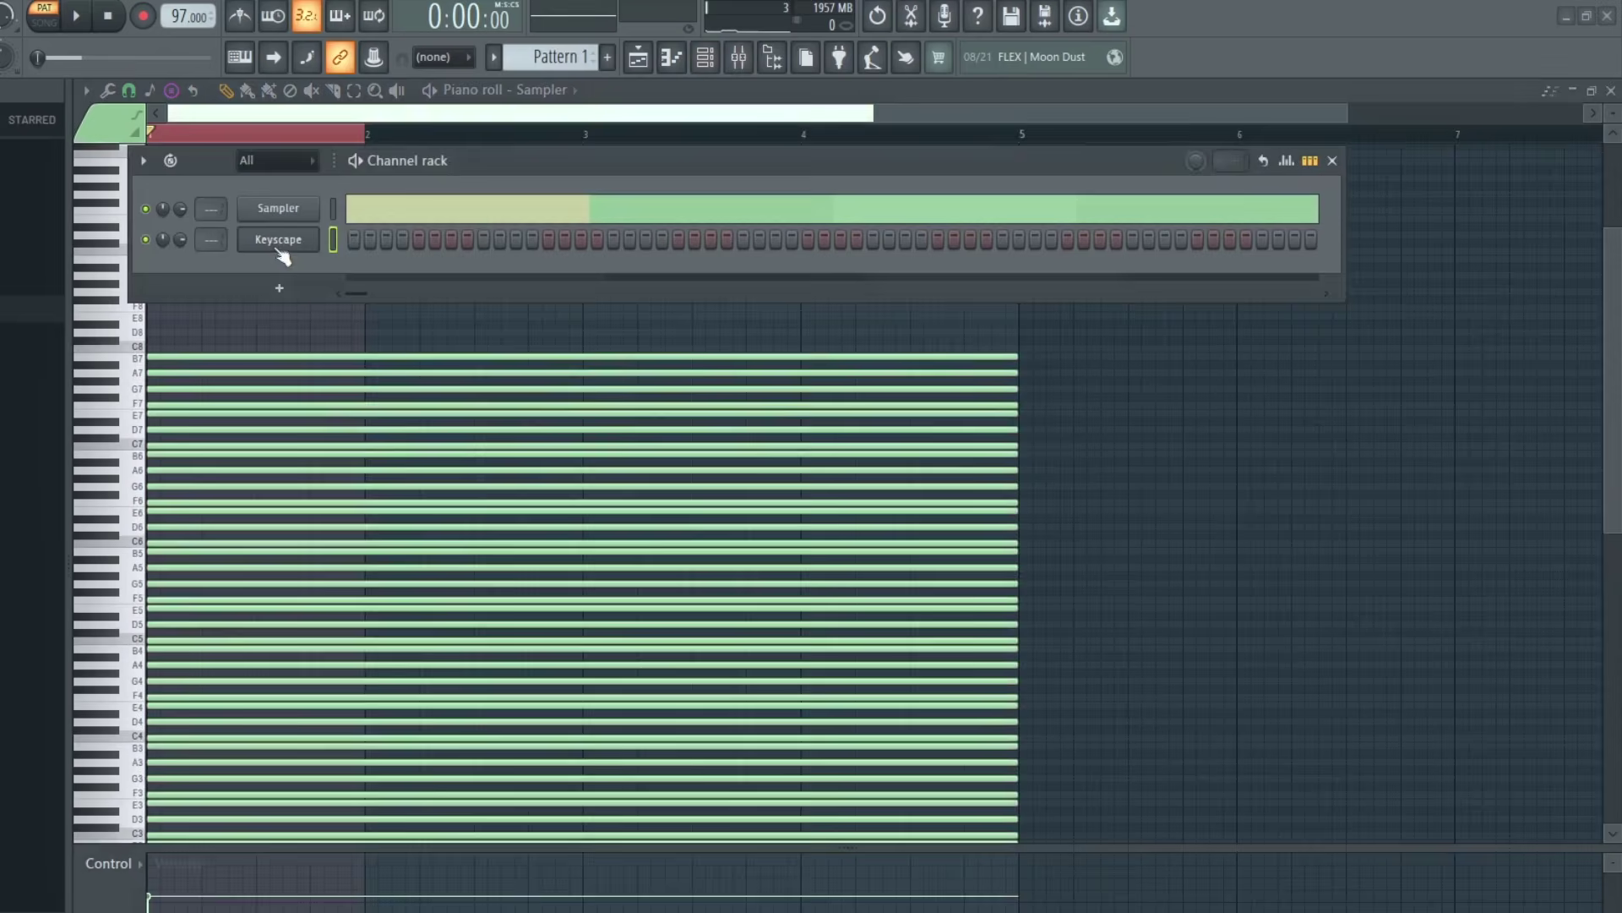
Open the Keyscape channel's piano roll over the ghosted scale notes and close the channel rack
right_click(322, 241)
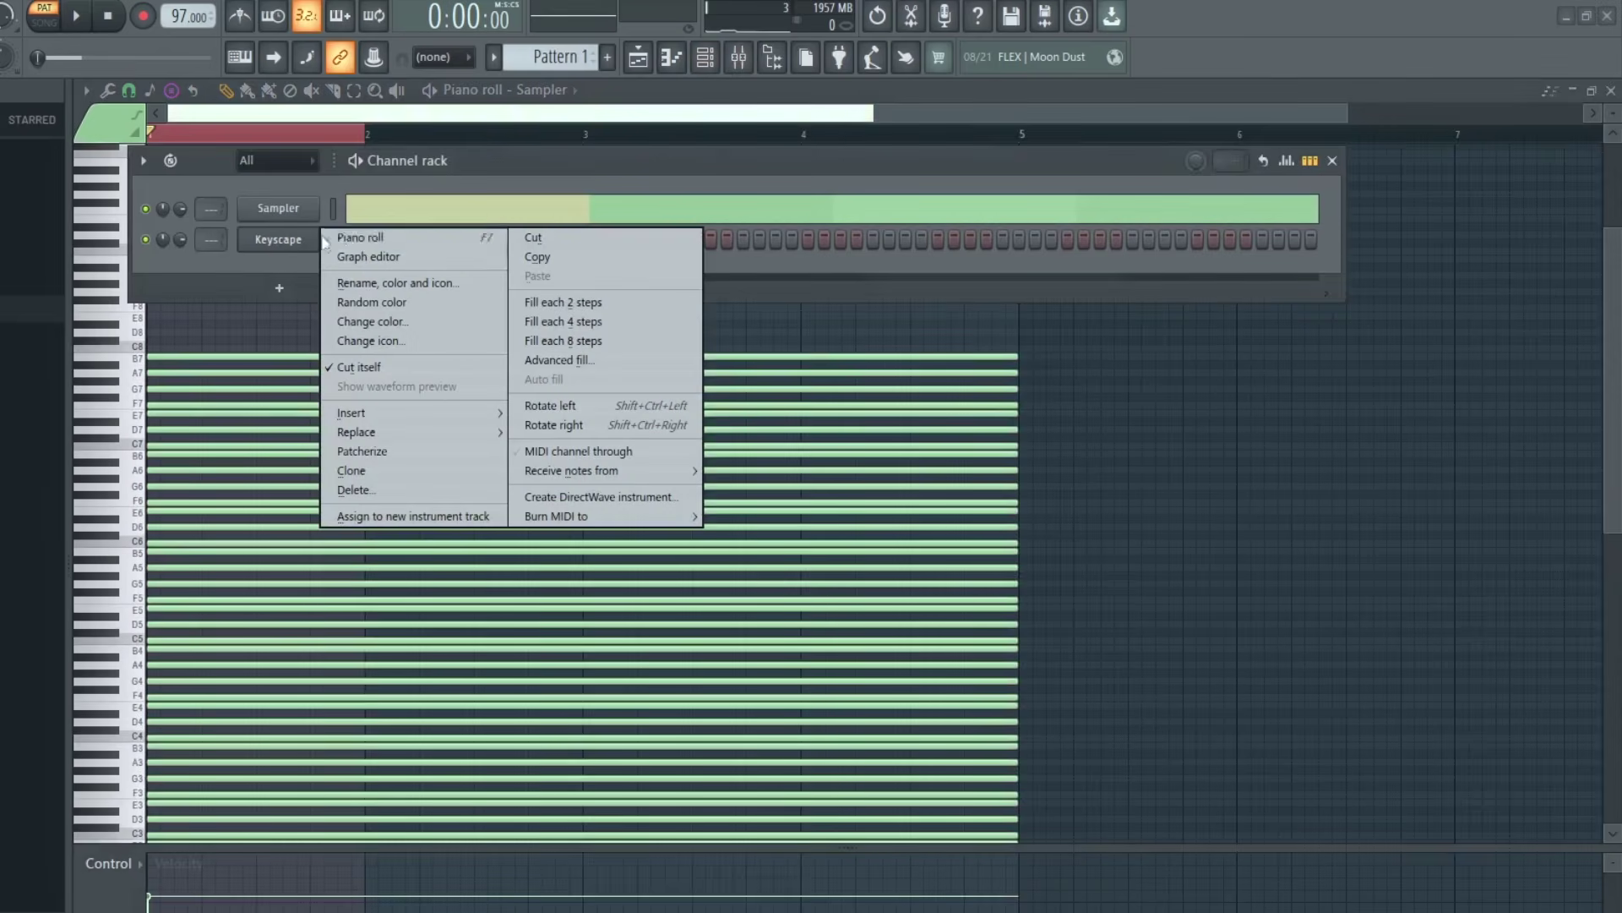
left_click(367, 236)
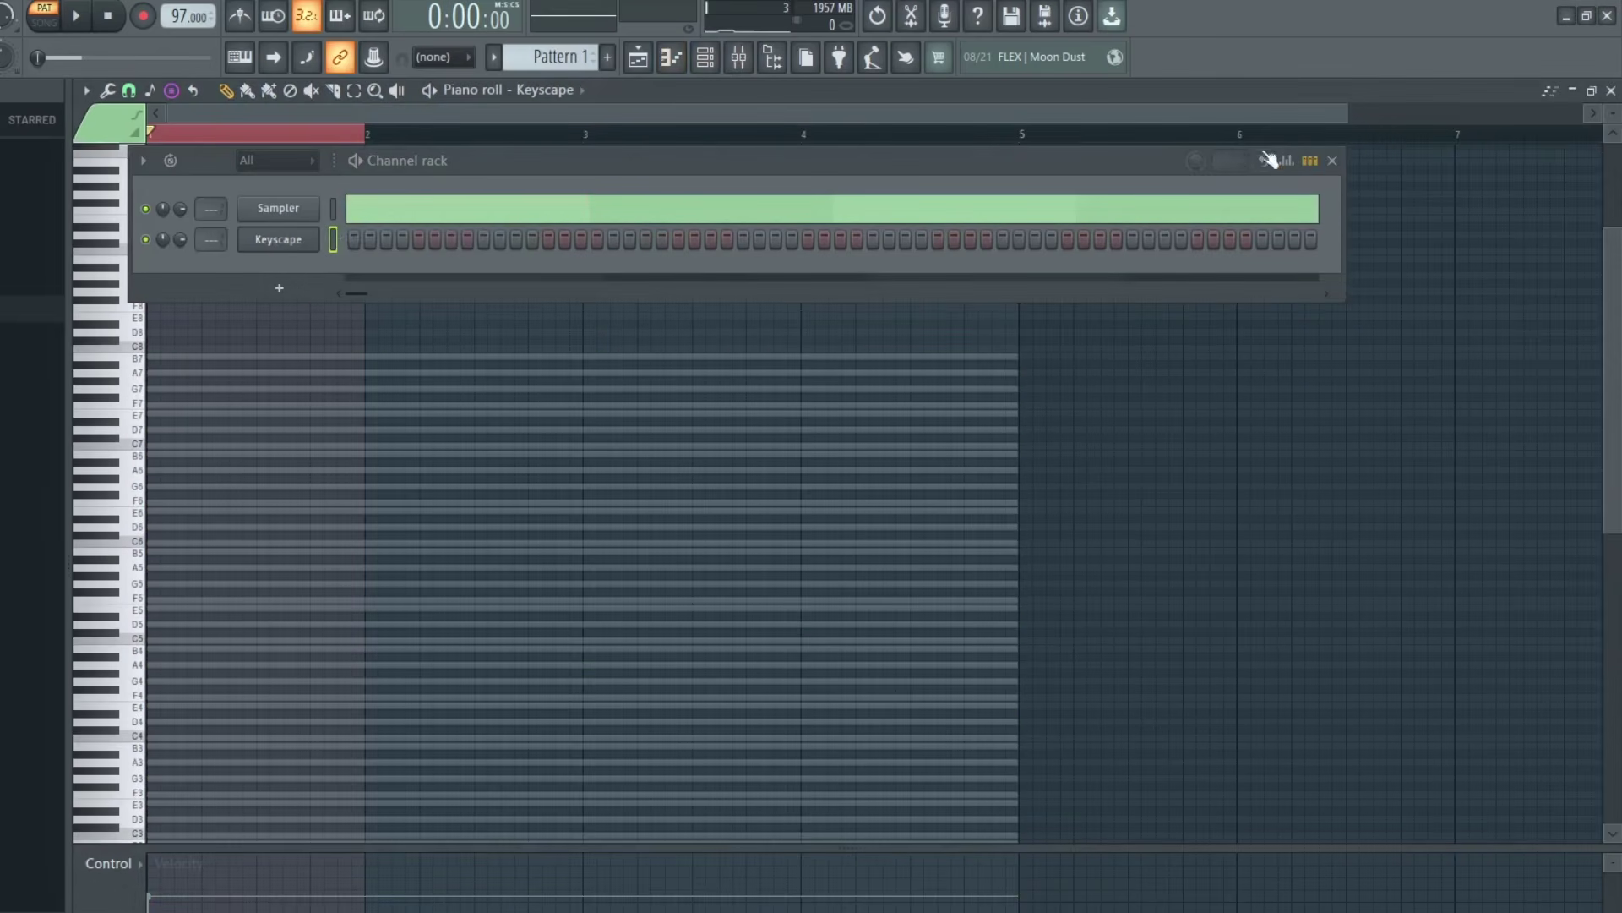
left_click(1333, 160)
scroll(888, 541, "down", 4)
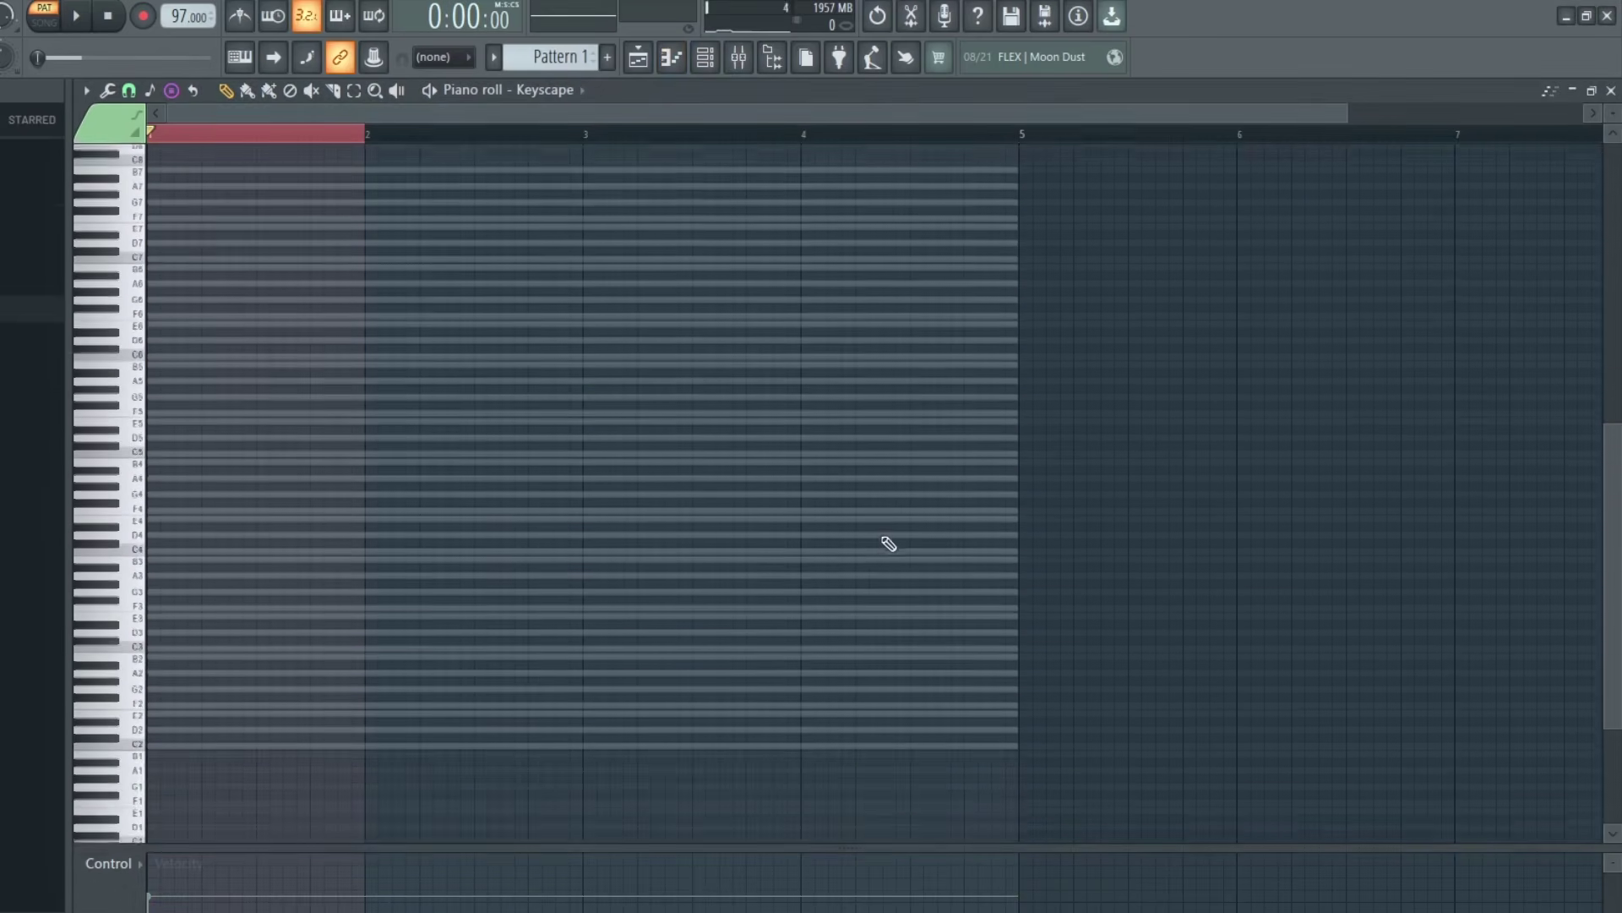
scroll(888, 541, "down", 2)
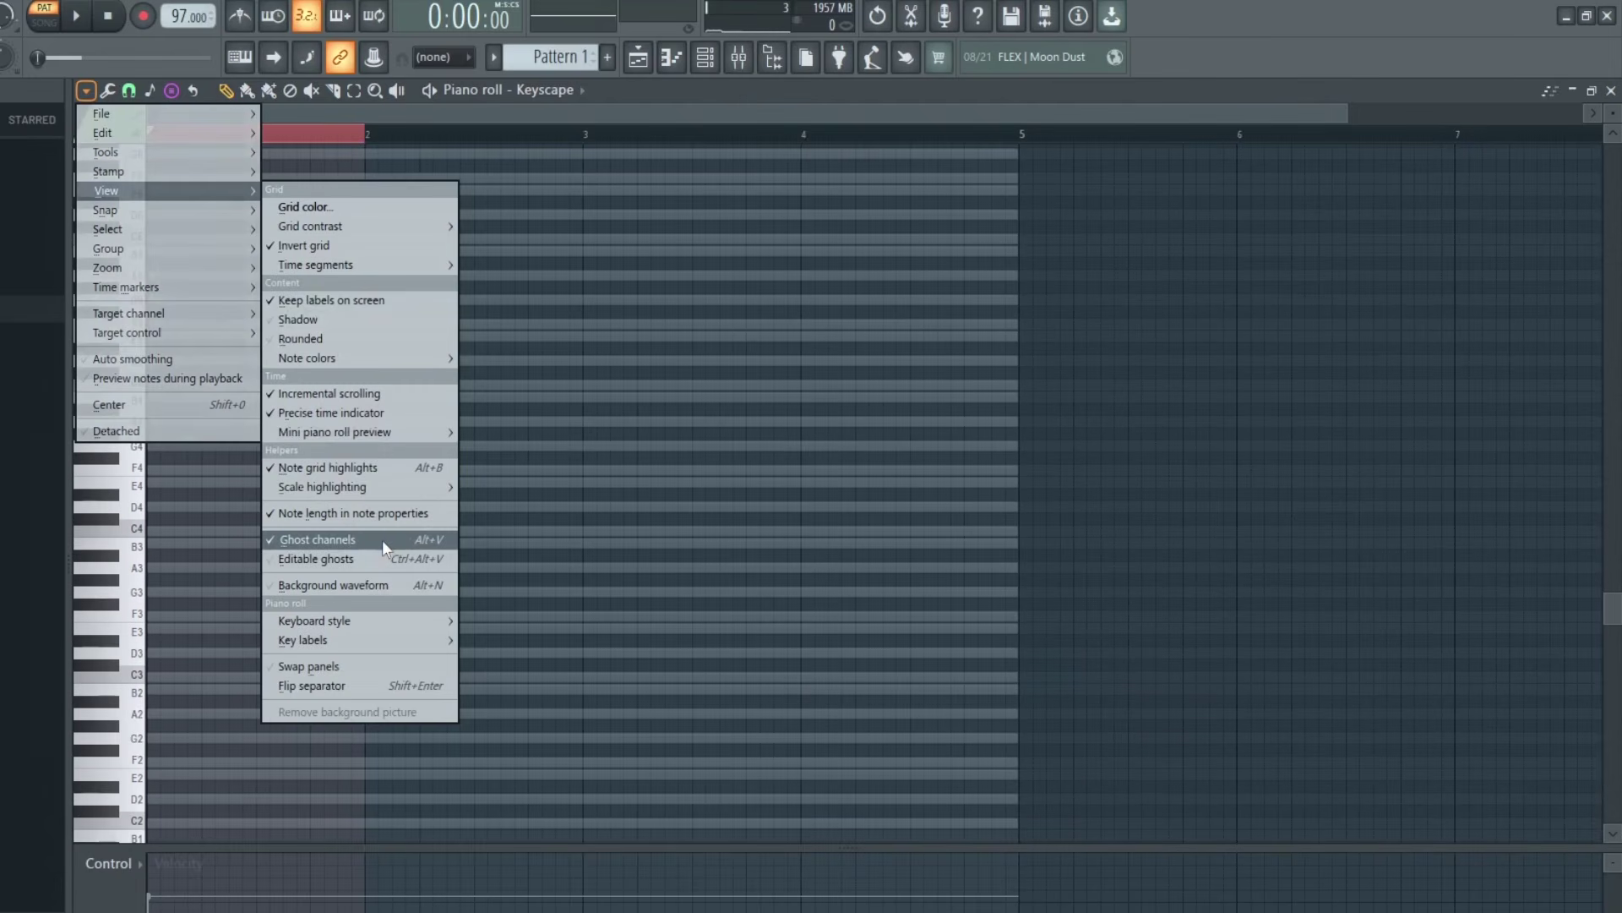
Switch the ghost channels display off and back on in the Keyscape piano roll
left_click(382, 540)
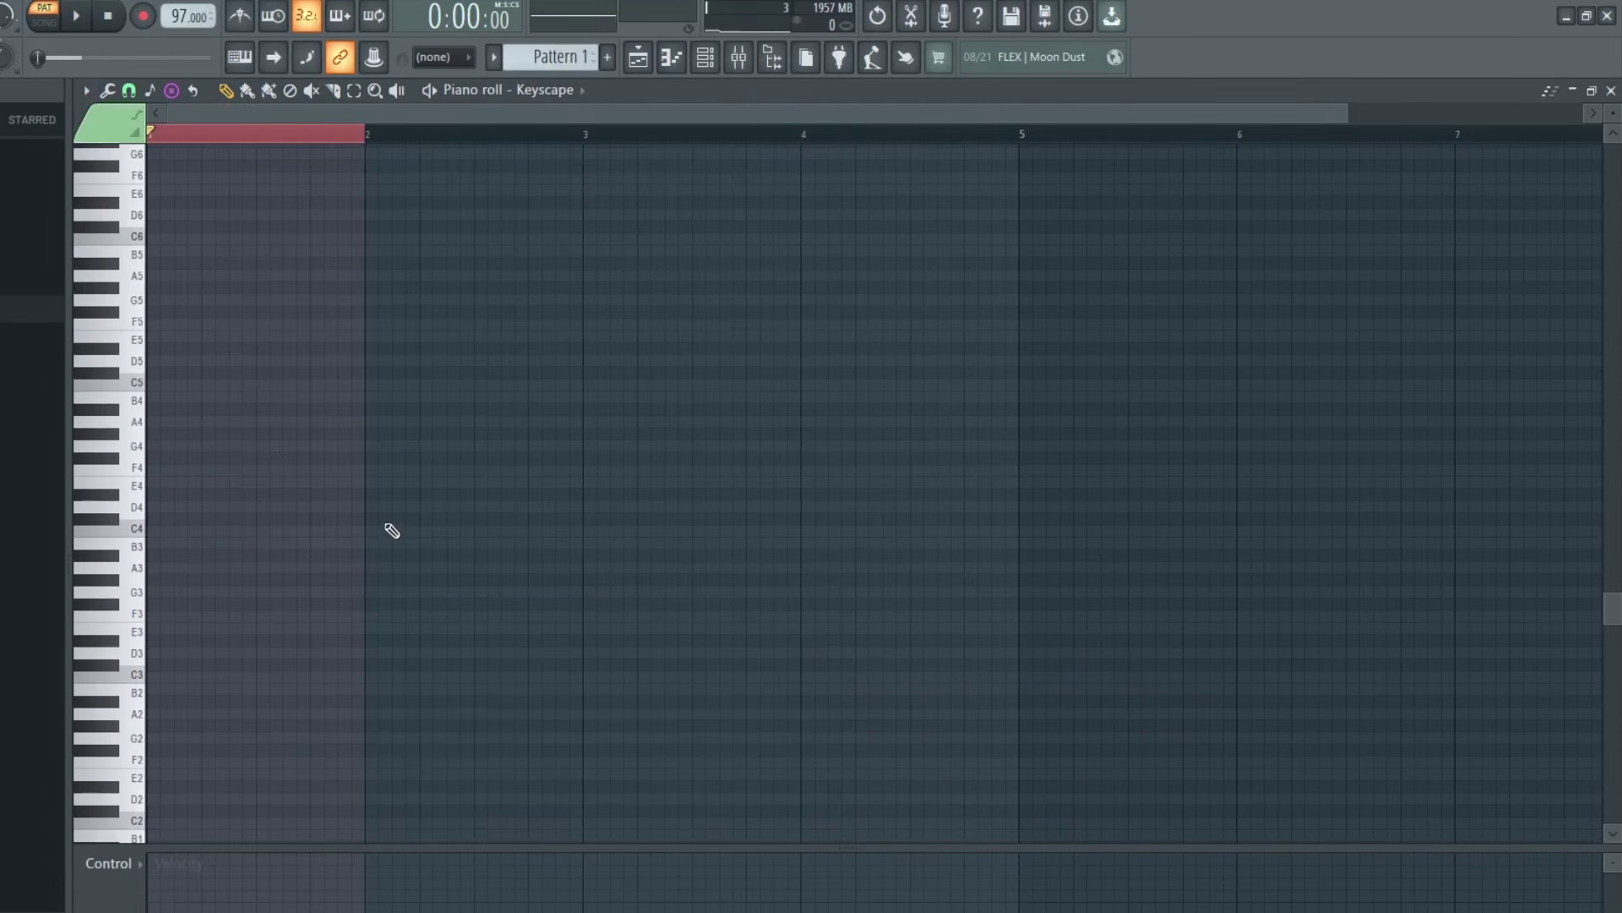
key("alt+v")
scroll(765, 433, "down", 3)
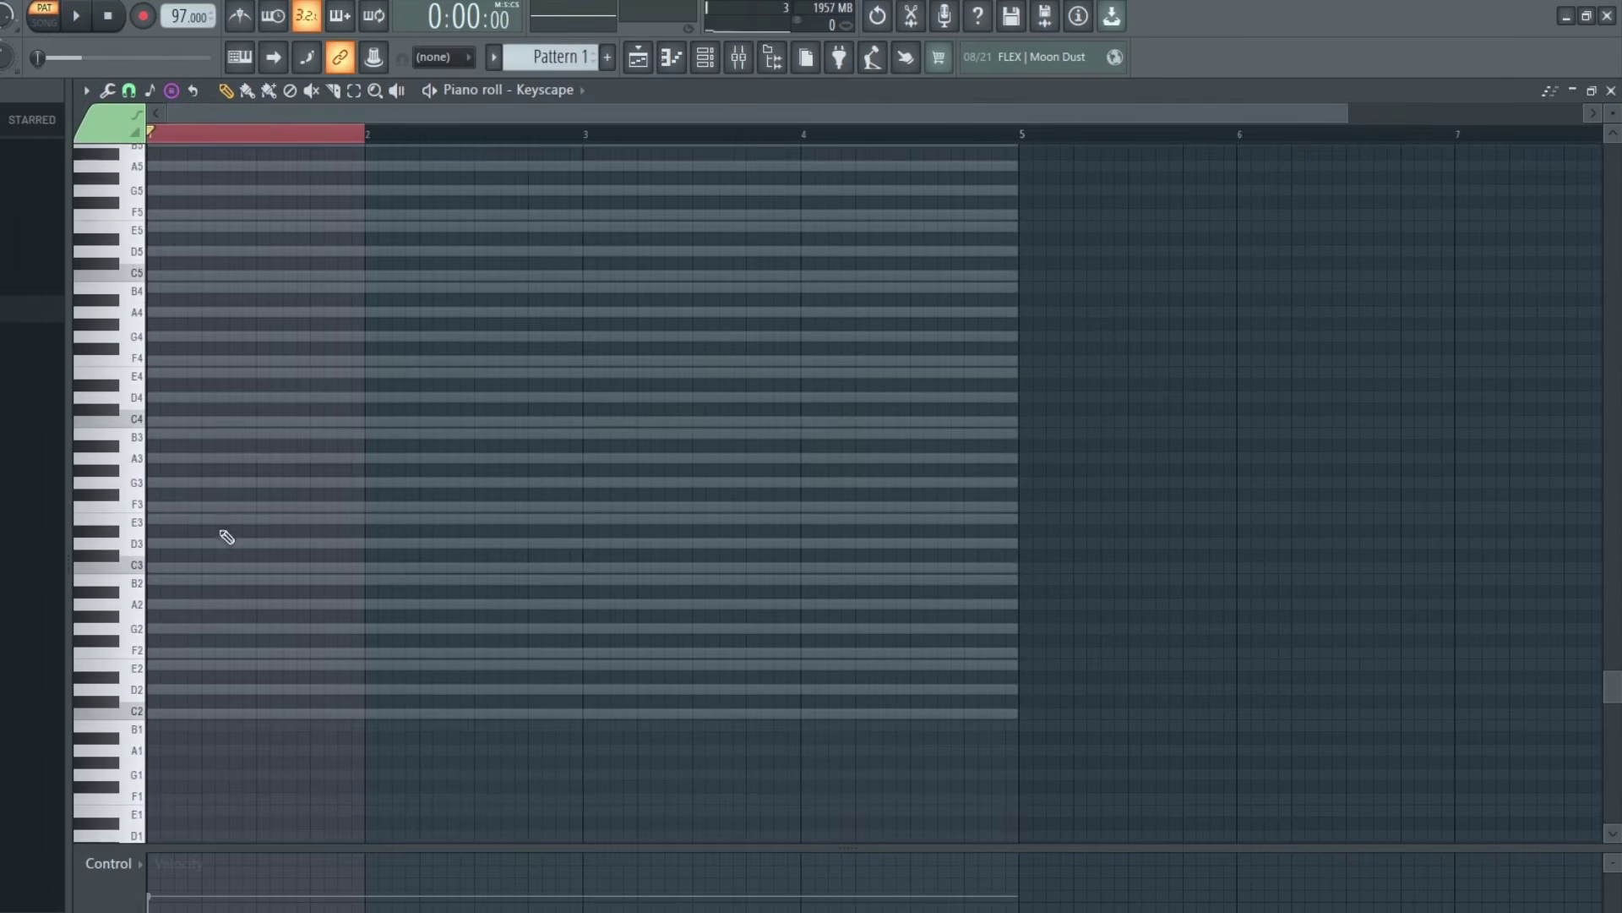
Turn off the scale stamp so that the Keyscape piano roll accepts single notes
mouse_move(152, 524)
left_mouse_down()
mouse_move(167, 525)
mouse_move(153, 522)
left_mouse_up()
right_click(336, 492)
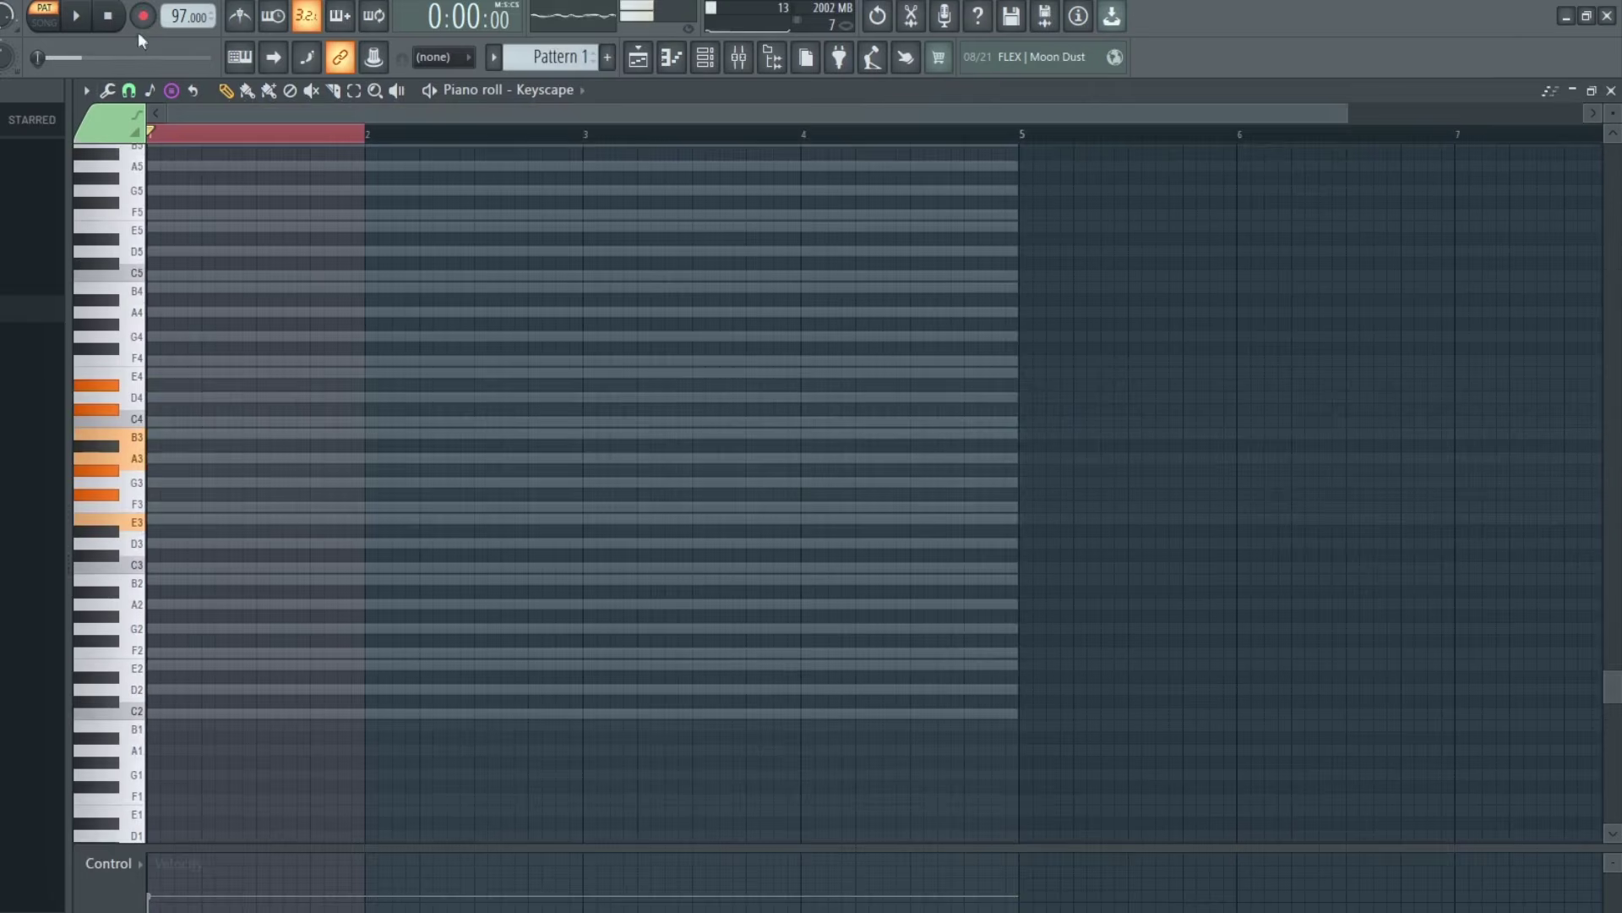
left_click(172, 91)
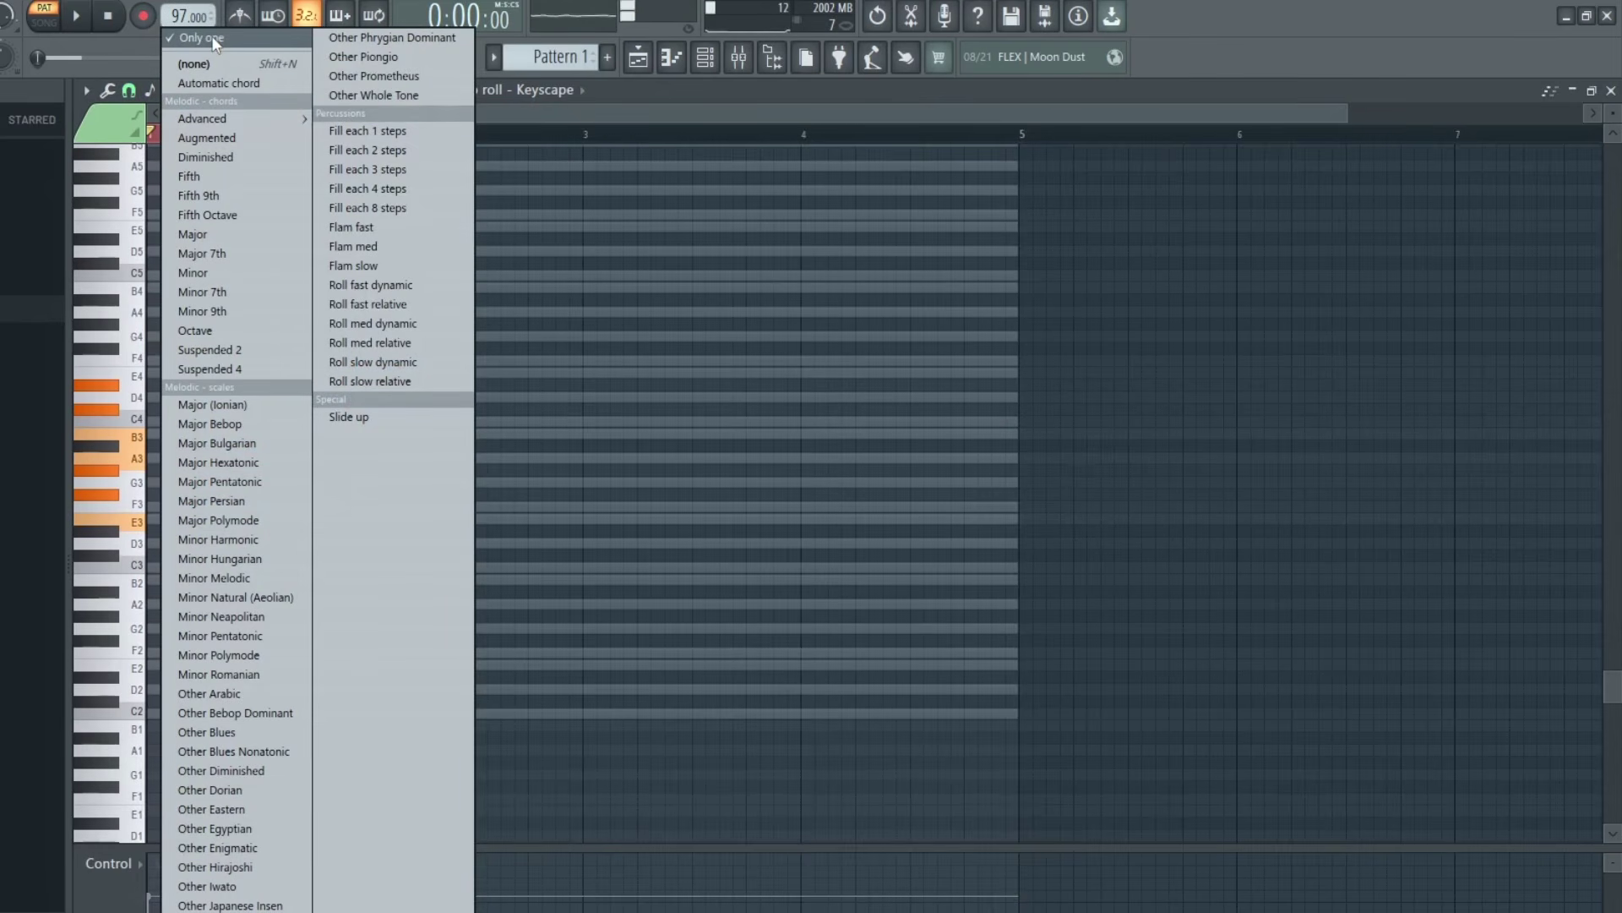
left_click(562, 497)
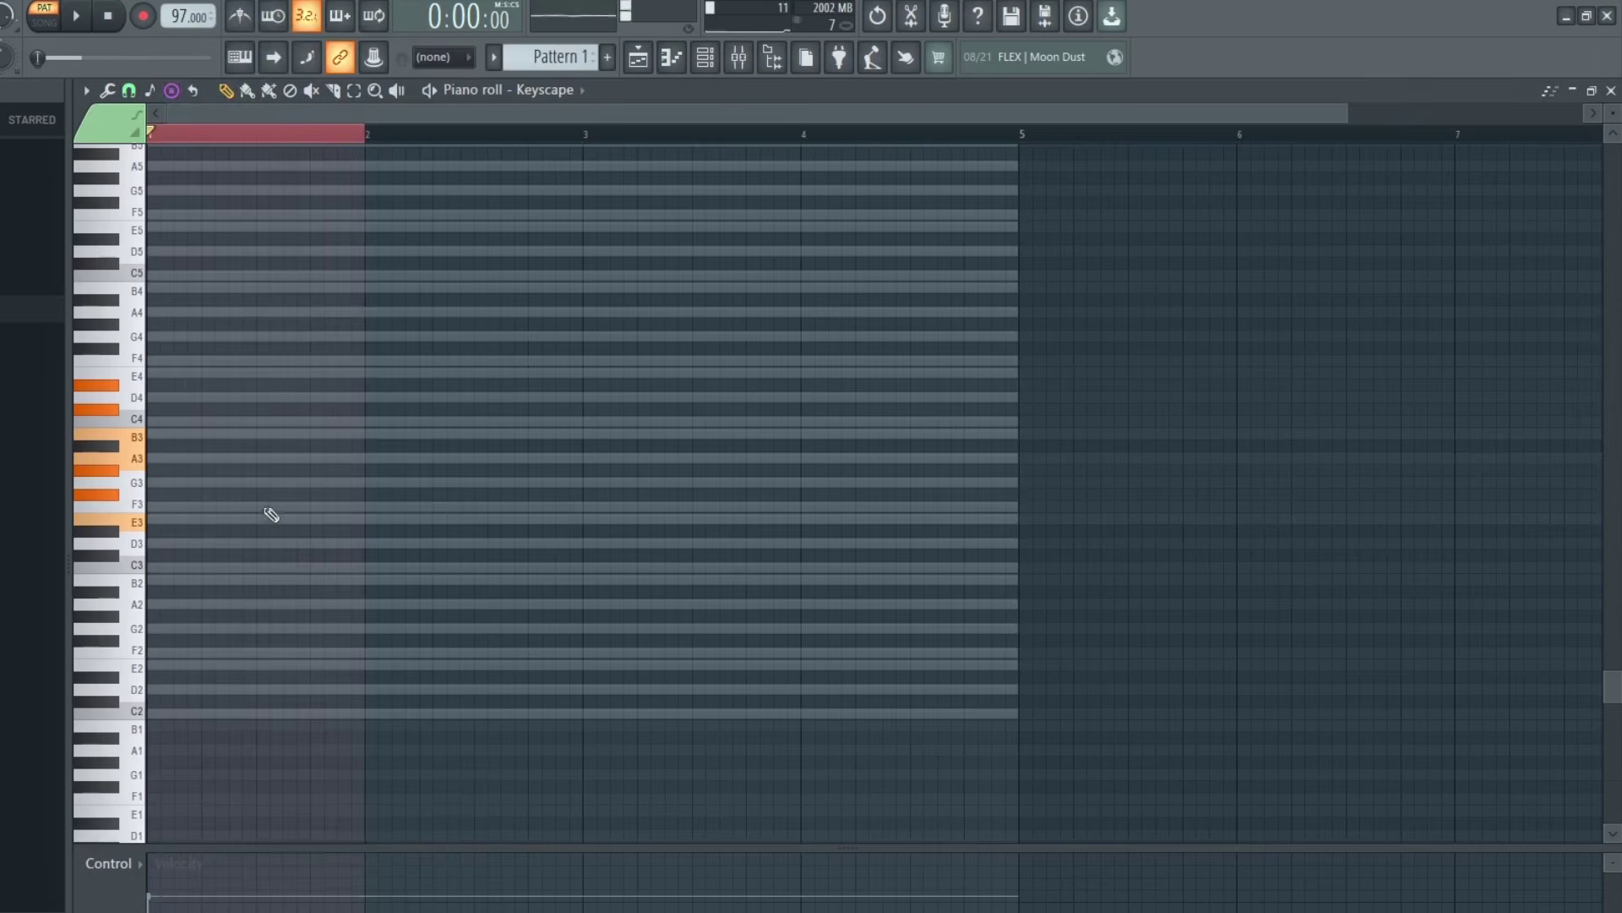
Draw a trial E3 note at the start of bar 1 and shorten it to about half a bar
left_click(204, 521)
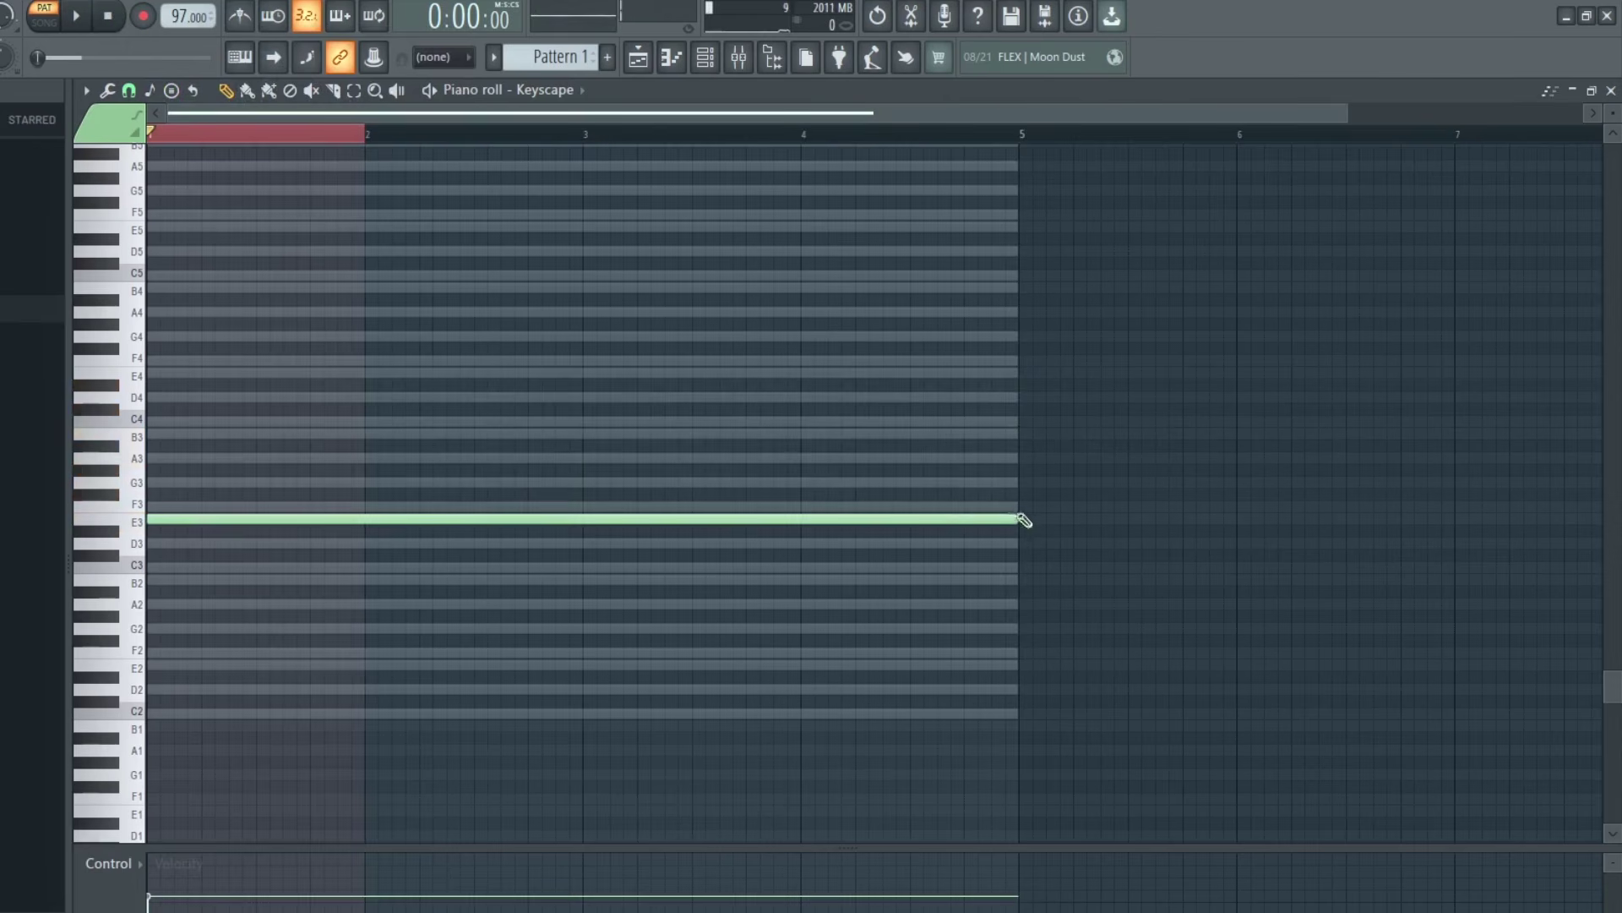
left_click_drag(1020, 517, 264, 501)
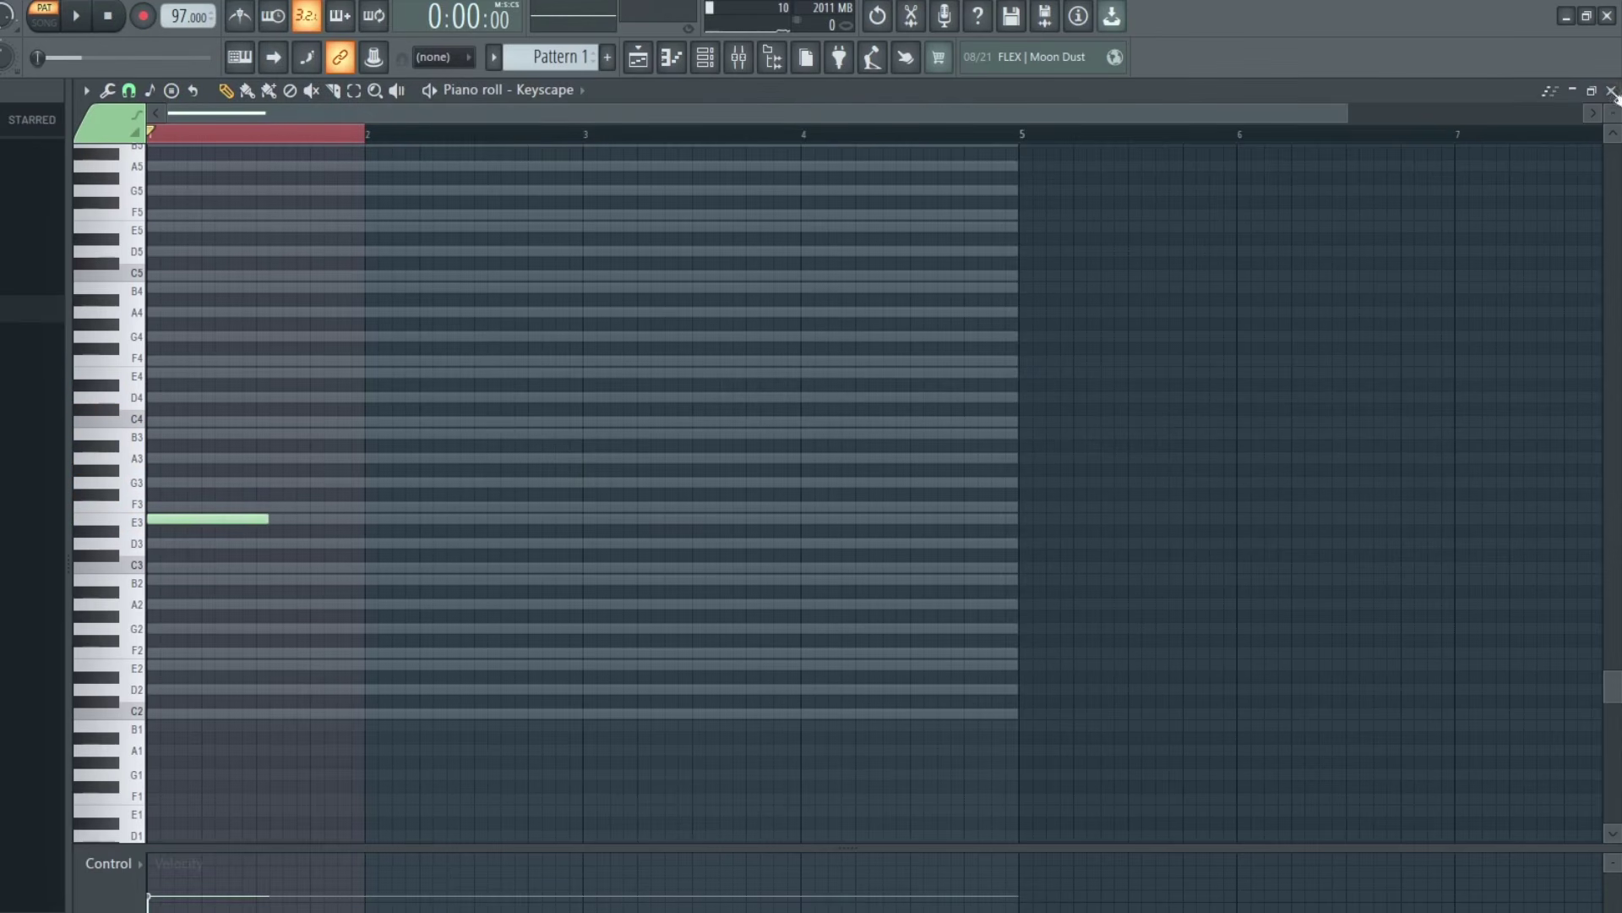
left_click_drag(1611, 103, 1612, 120)
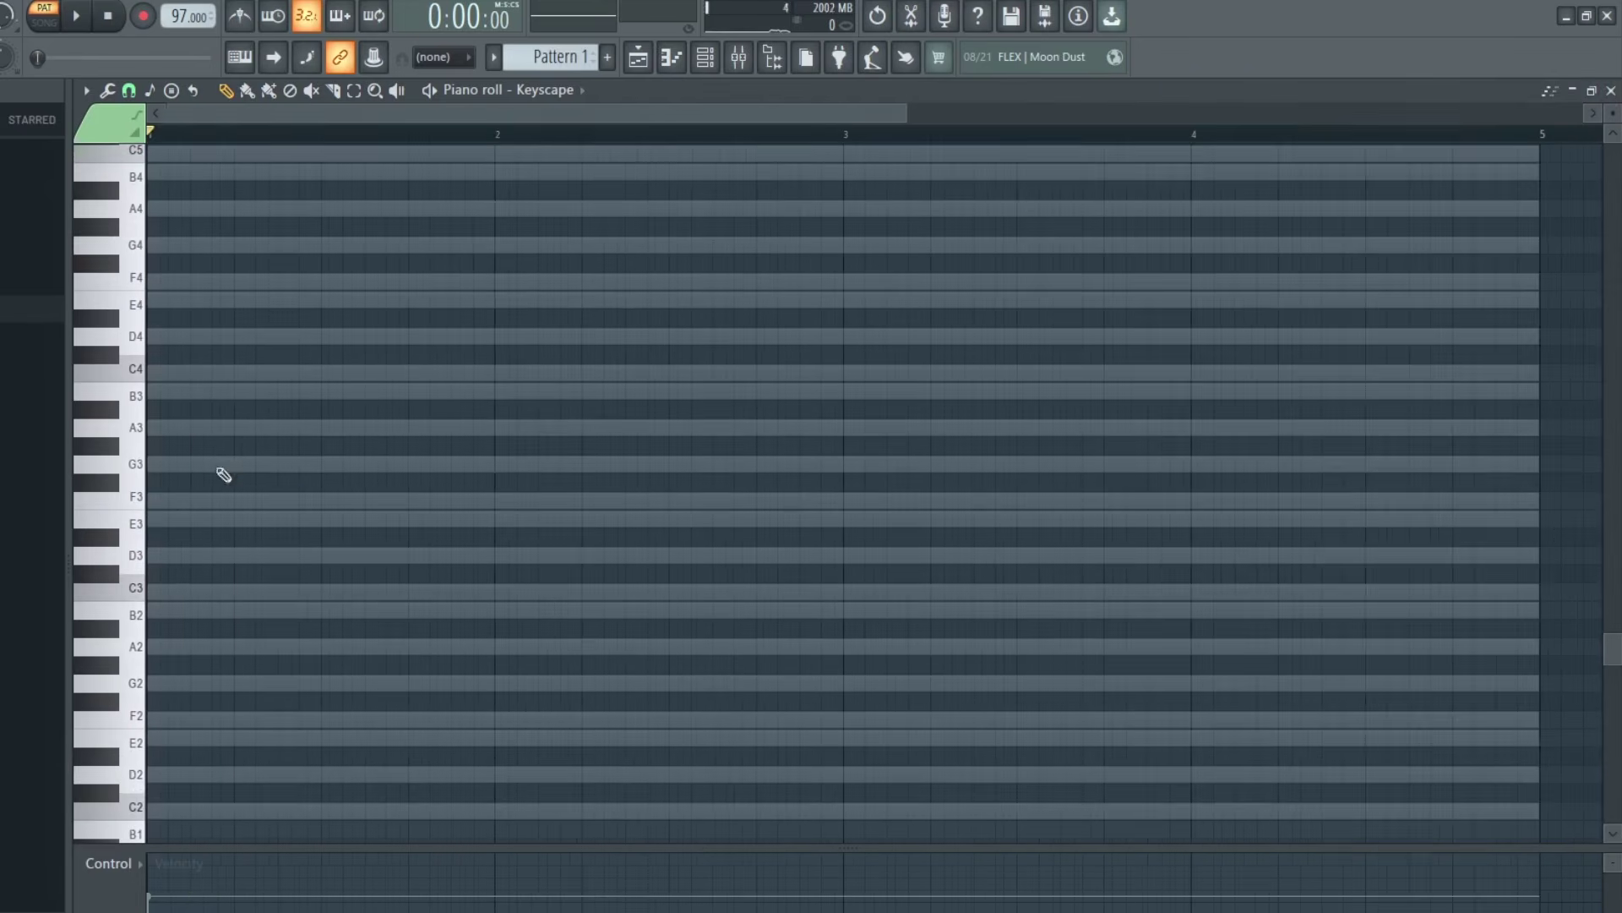
Draw a rising trial run on the ghosted scale rows in bar 1: G3, A3, B3, C4, D4, E4, F4 and G4
left_click(198, 464)
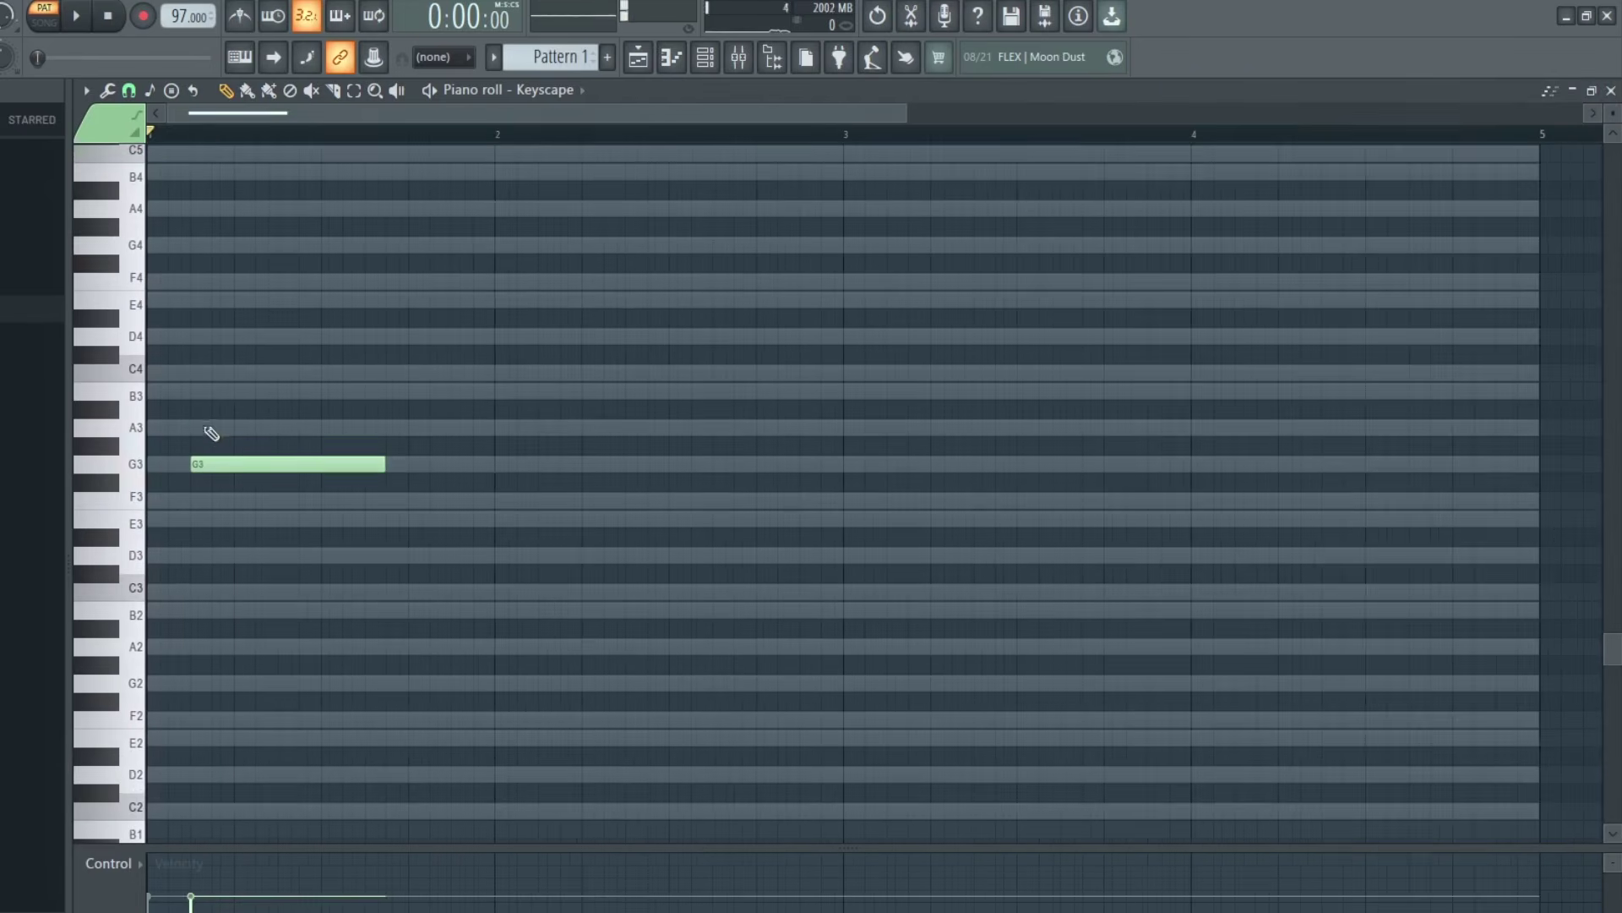
left_click(203, 427)
left_click(222, 391)
left_click(218, 372)
left_click(245, 336)
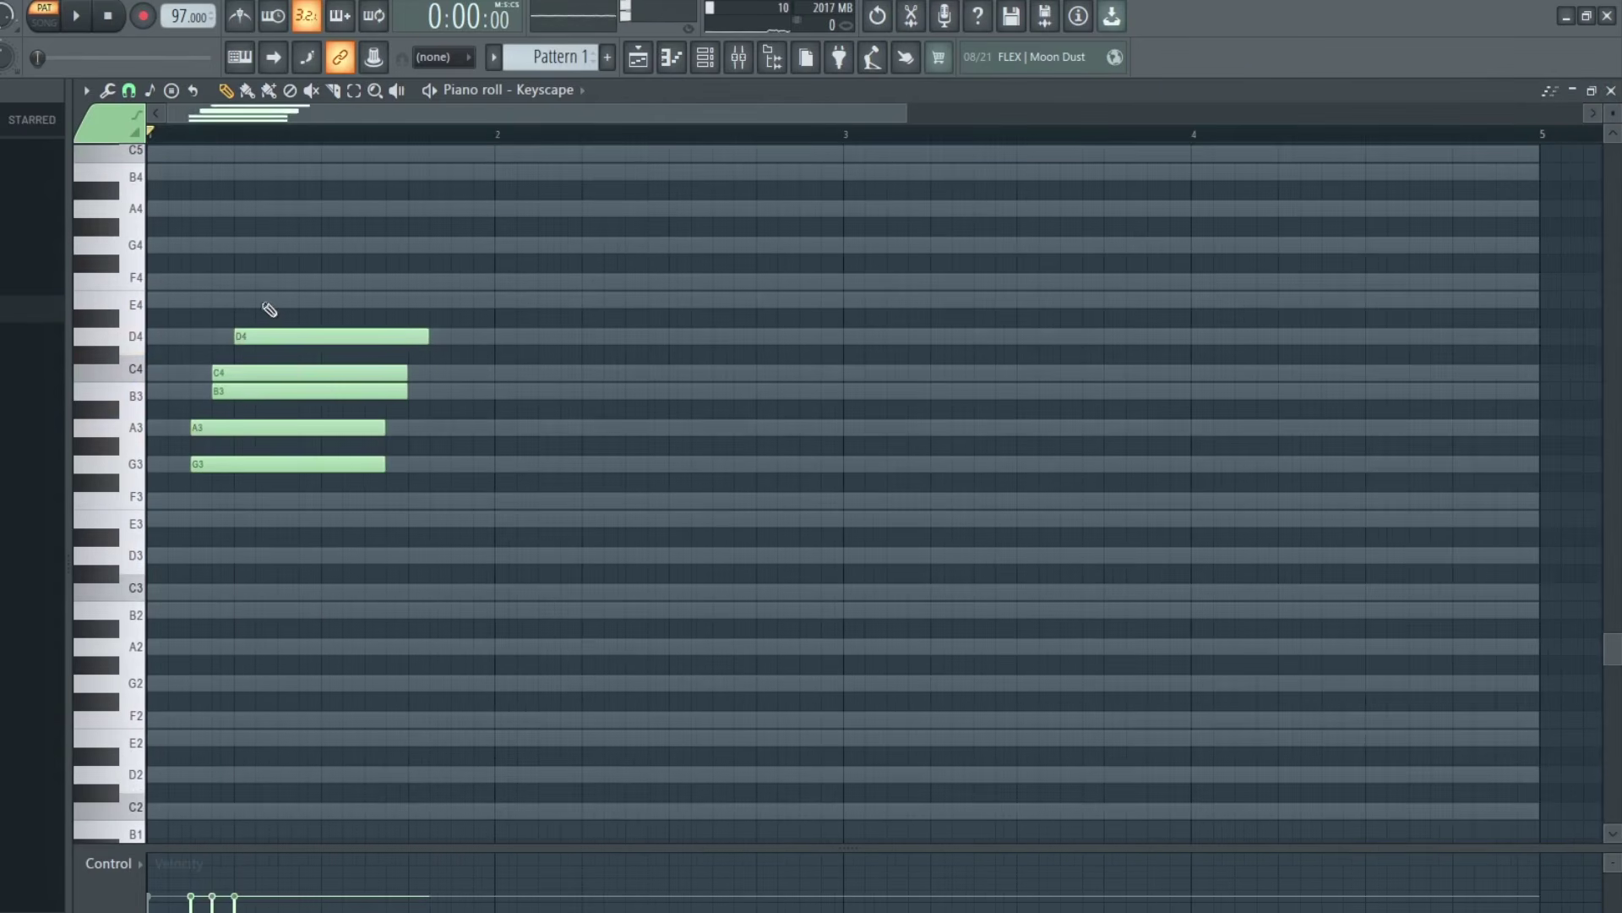
left_click(269, 300)
left_click(283, 281)
left_click(301, 244)
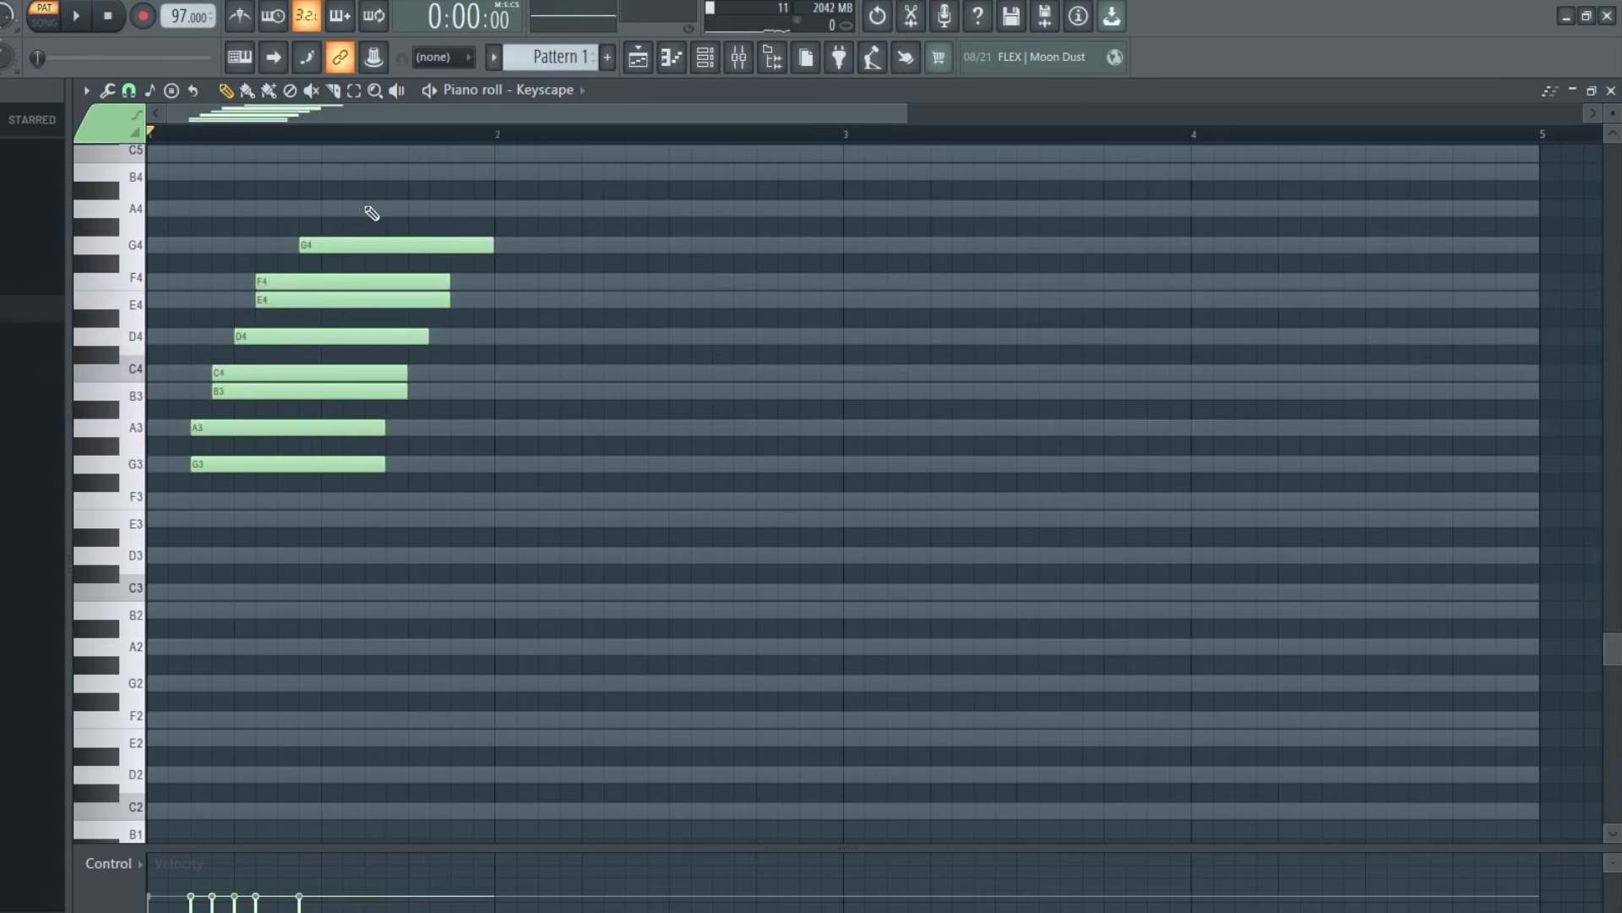
Replace the in-scale trial run with a descending run of off-scale notes, starting with F#3 and D#3
right_click(359, 244)
left_click(422, 480)
left_click(490, 537)
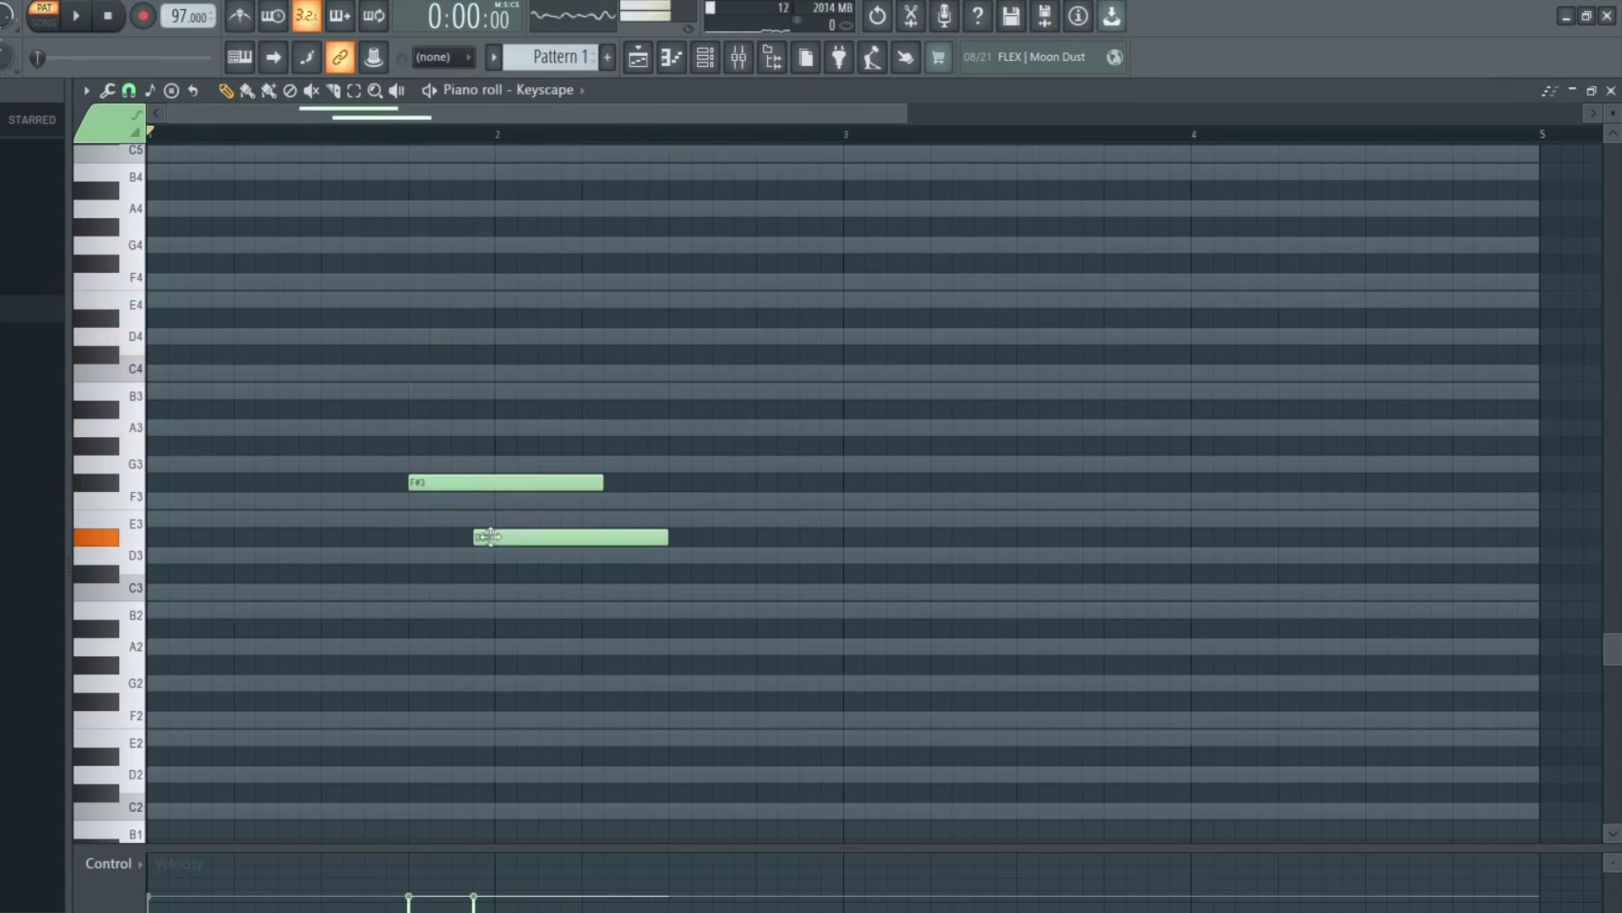
left_click(592, 573)
left_click(676, 629)
Check the root note and scale chosen in the piano roll's scale highlighting options
left_click(86, 90)
mouse_move(106, 191)
mouse_move(325, 486)
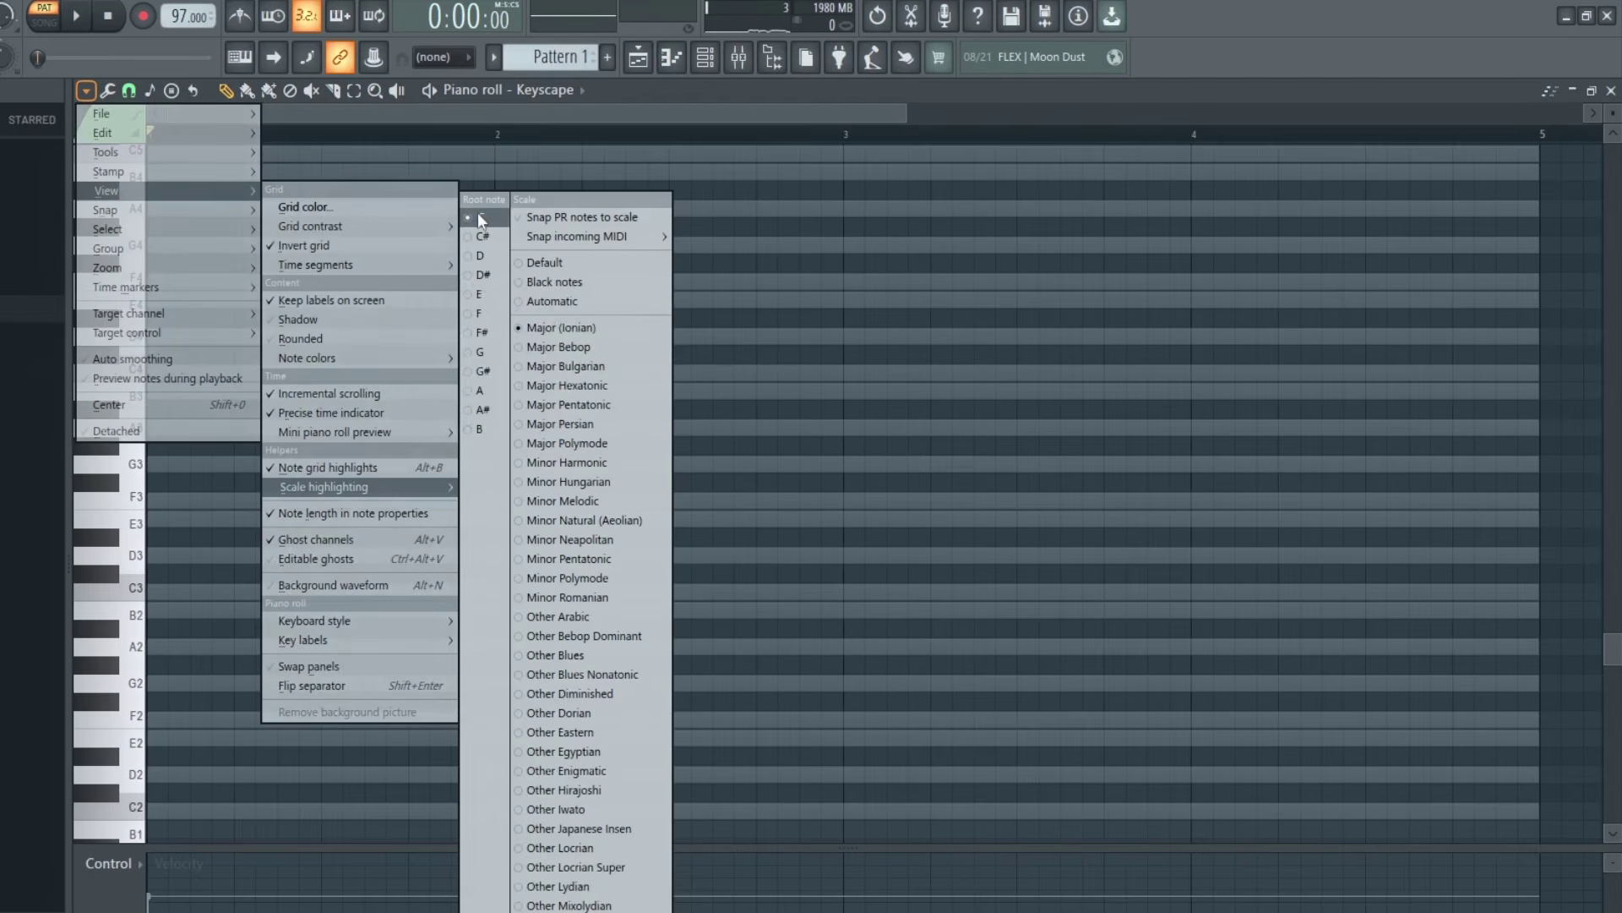
left_click(1127, 293)
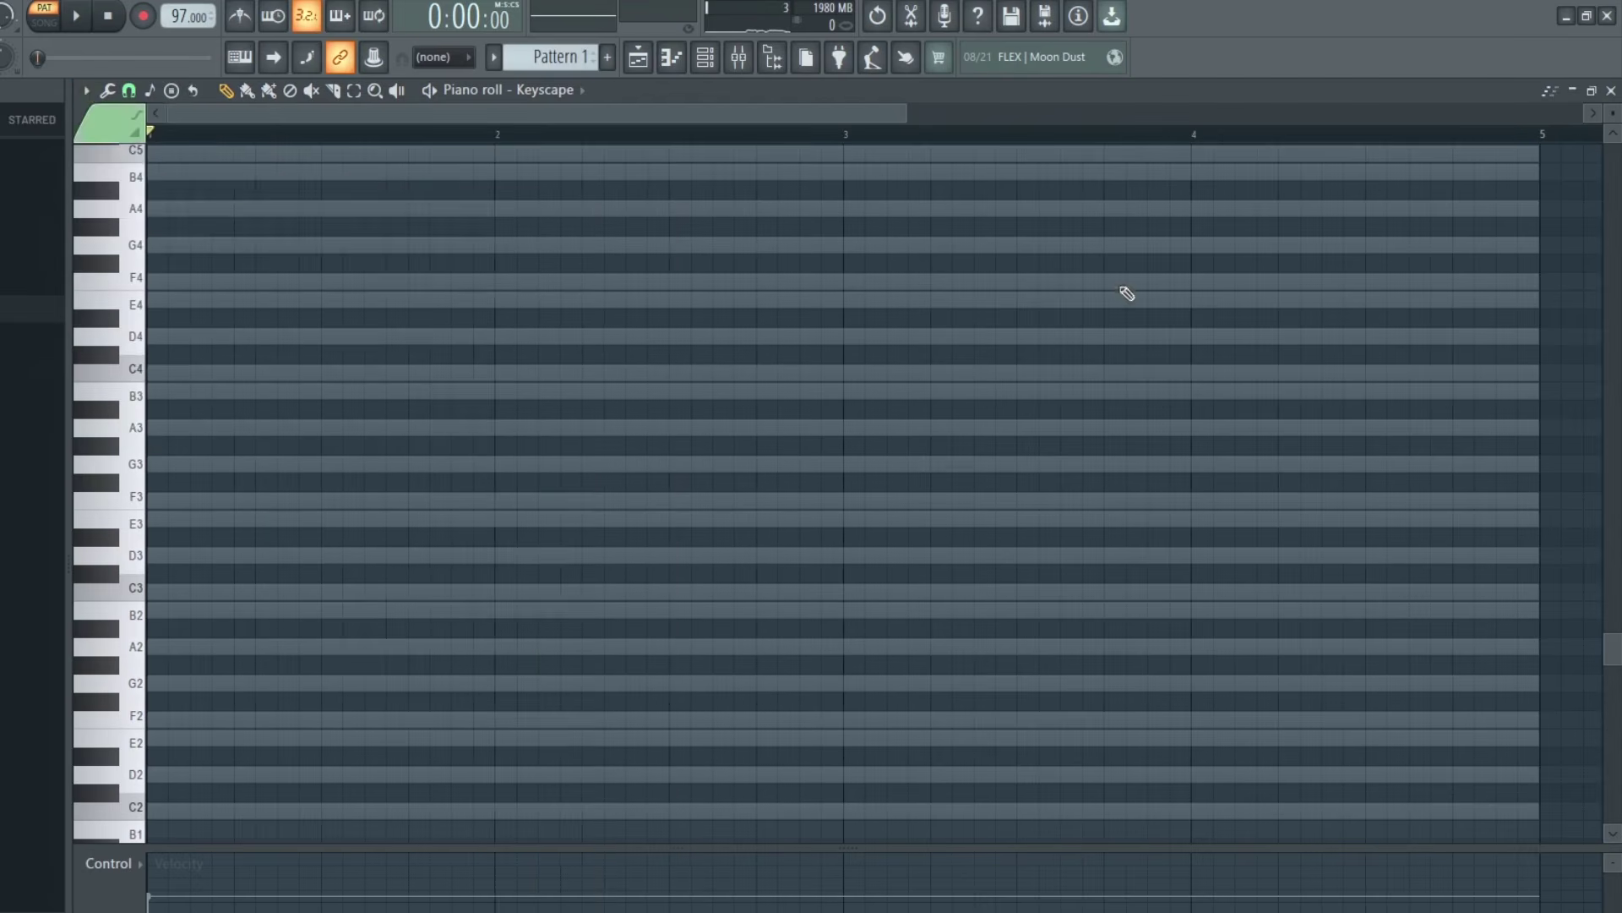
Draw an ascending scale of one-beat notes from the start of bar 1: C4, D4, E4, F4, G4, A4 and B4
scroll(807, 149, "down", 1)
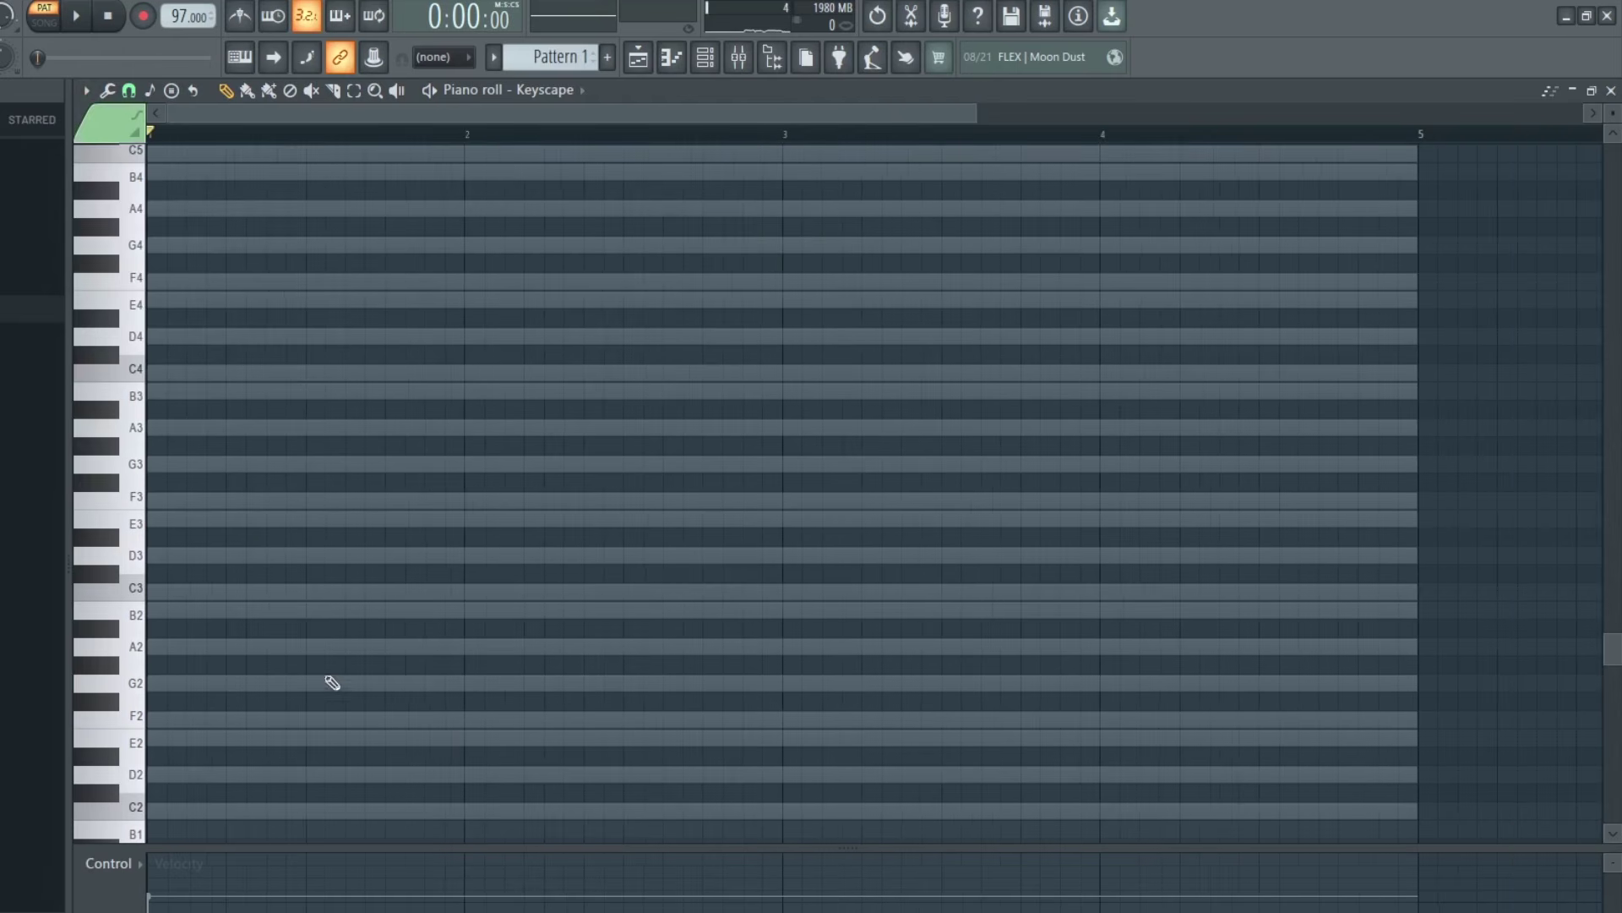
scroll(332, 683, "up", 2)
scroll(481, 657, "up", 2)
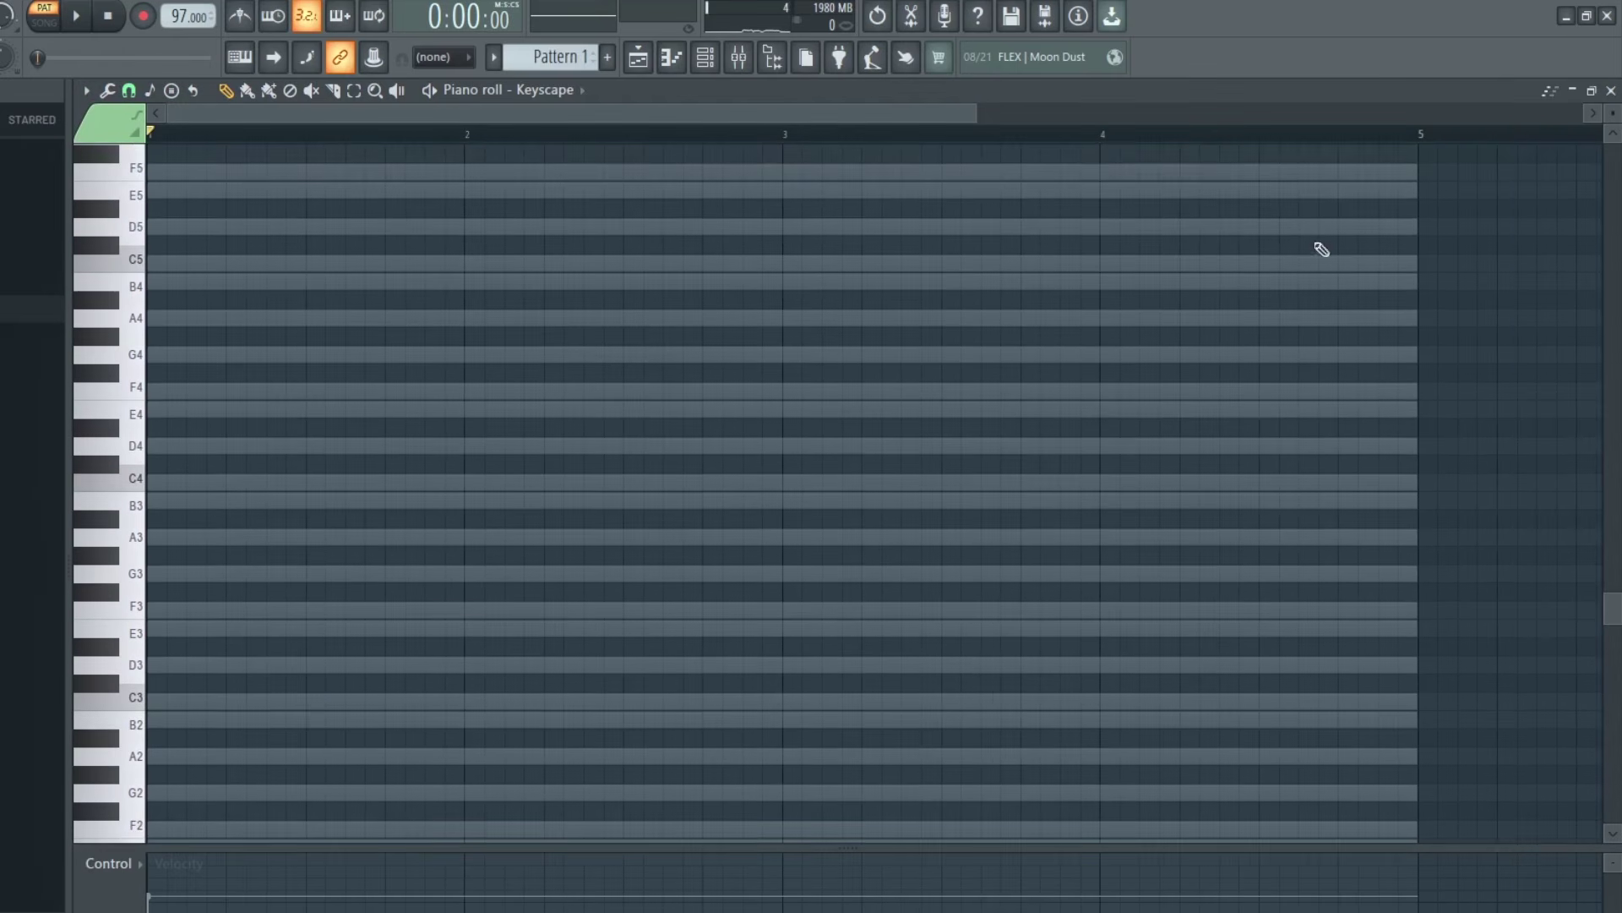
scroll(1255, 142, "down", 1)
scroll(1254, 142, "down", 1)
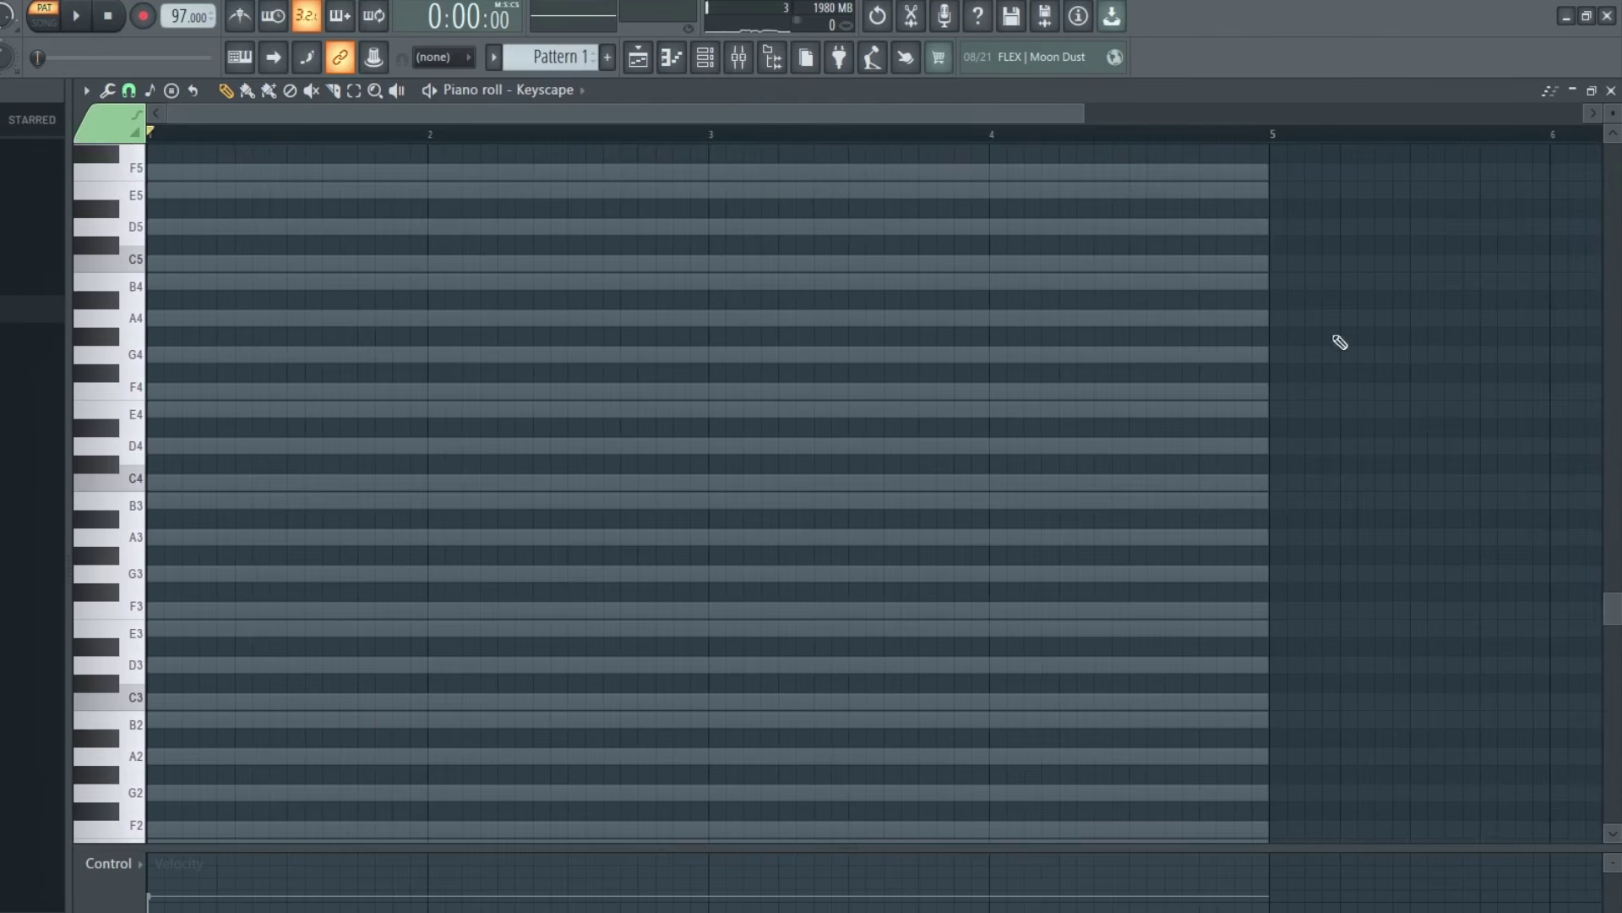
left_click(160, 482)
left_click(230, 446)
left_click(299, 409)
left_click(372, 391)
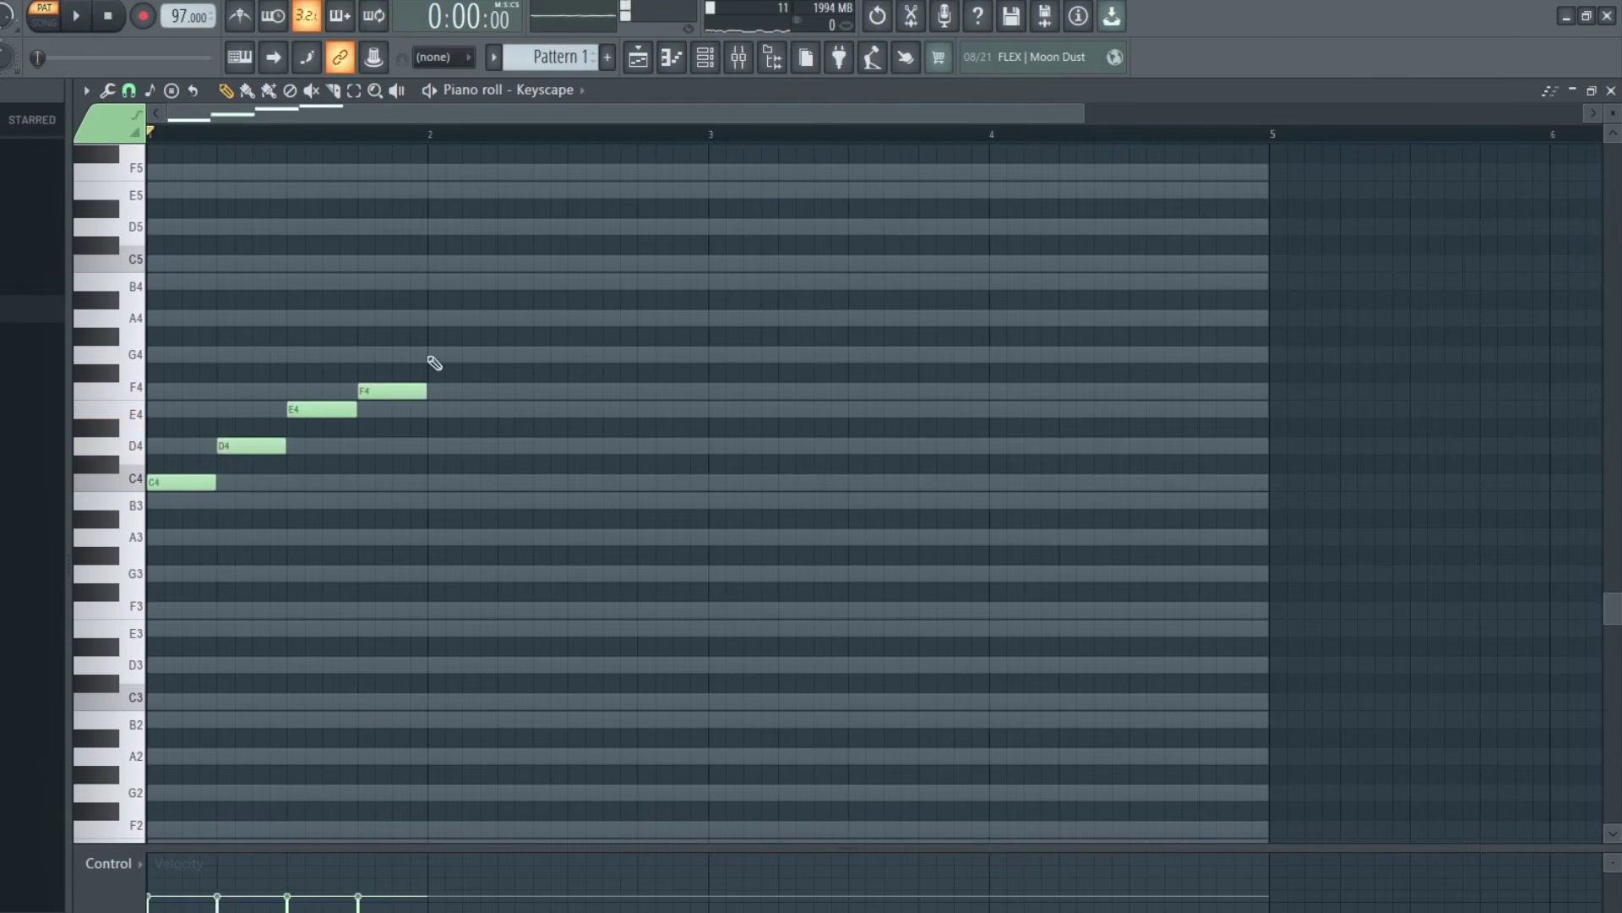
left_click(435, 354)
left_click(508, 318)
left_click(581, 282)
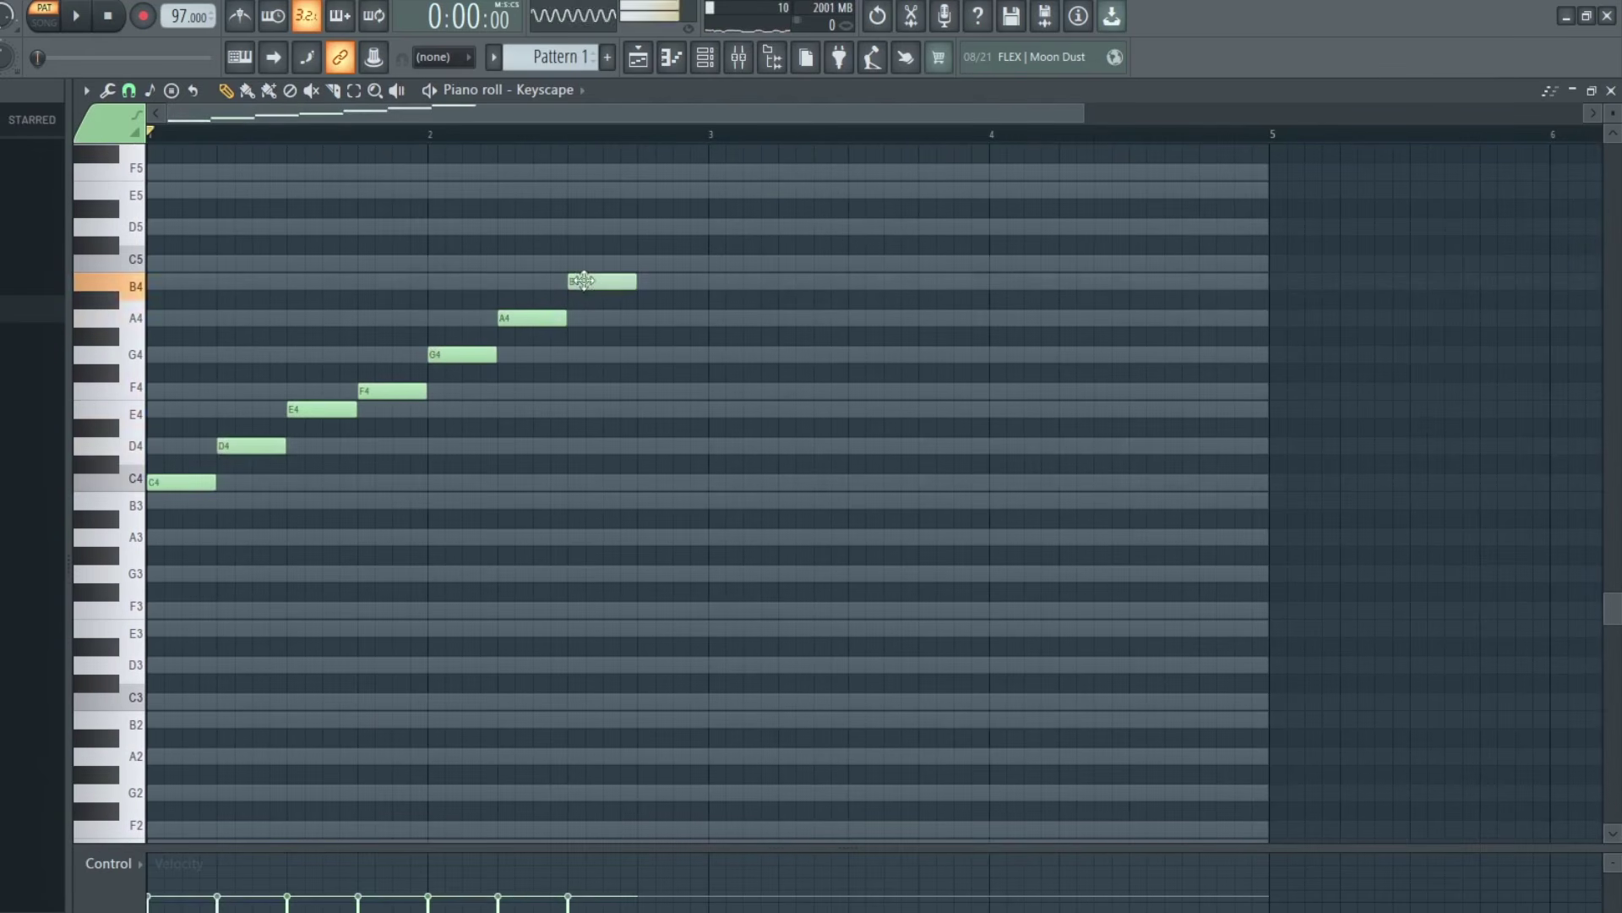
Stack the third and fifth above each scale note to build seven triads, from C4-E4-G4 up to B4-D5-F5
scroll(634, 275, "up", 1)
left_click(772, 259)
right_click(776, 260)
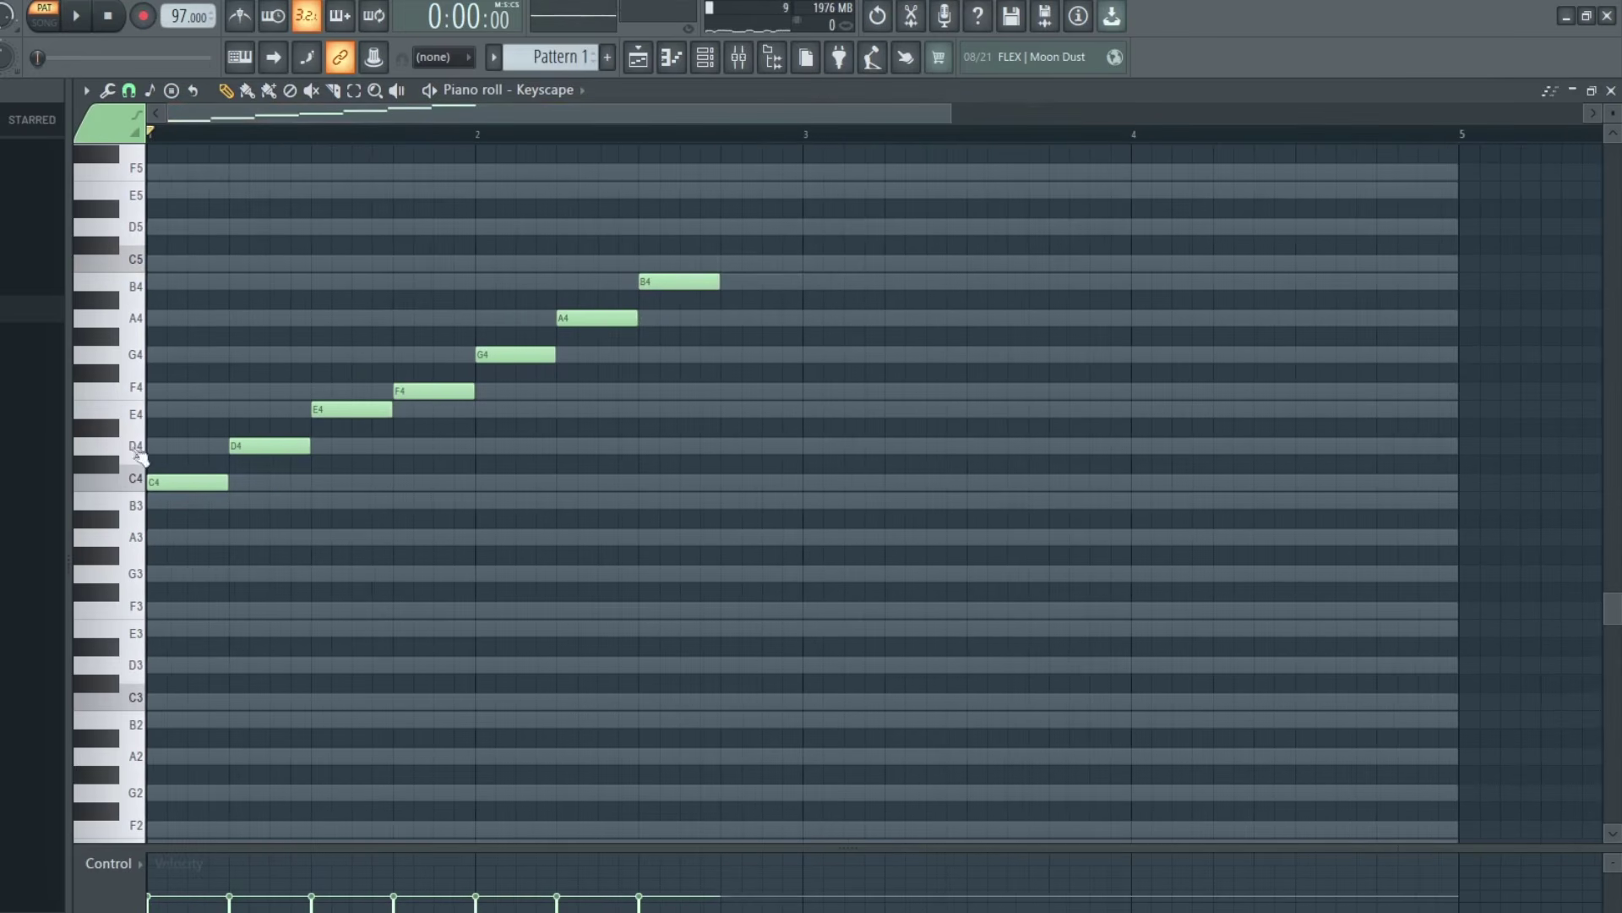
left_click(187, 412)
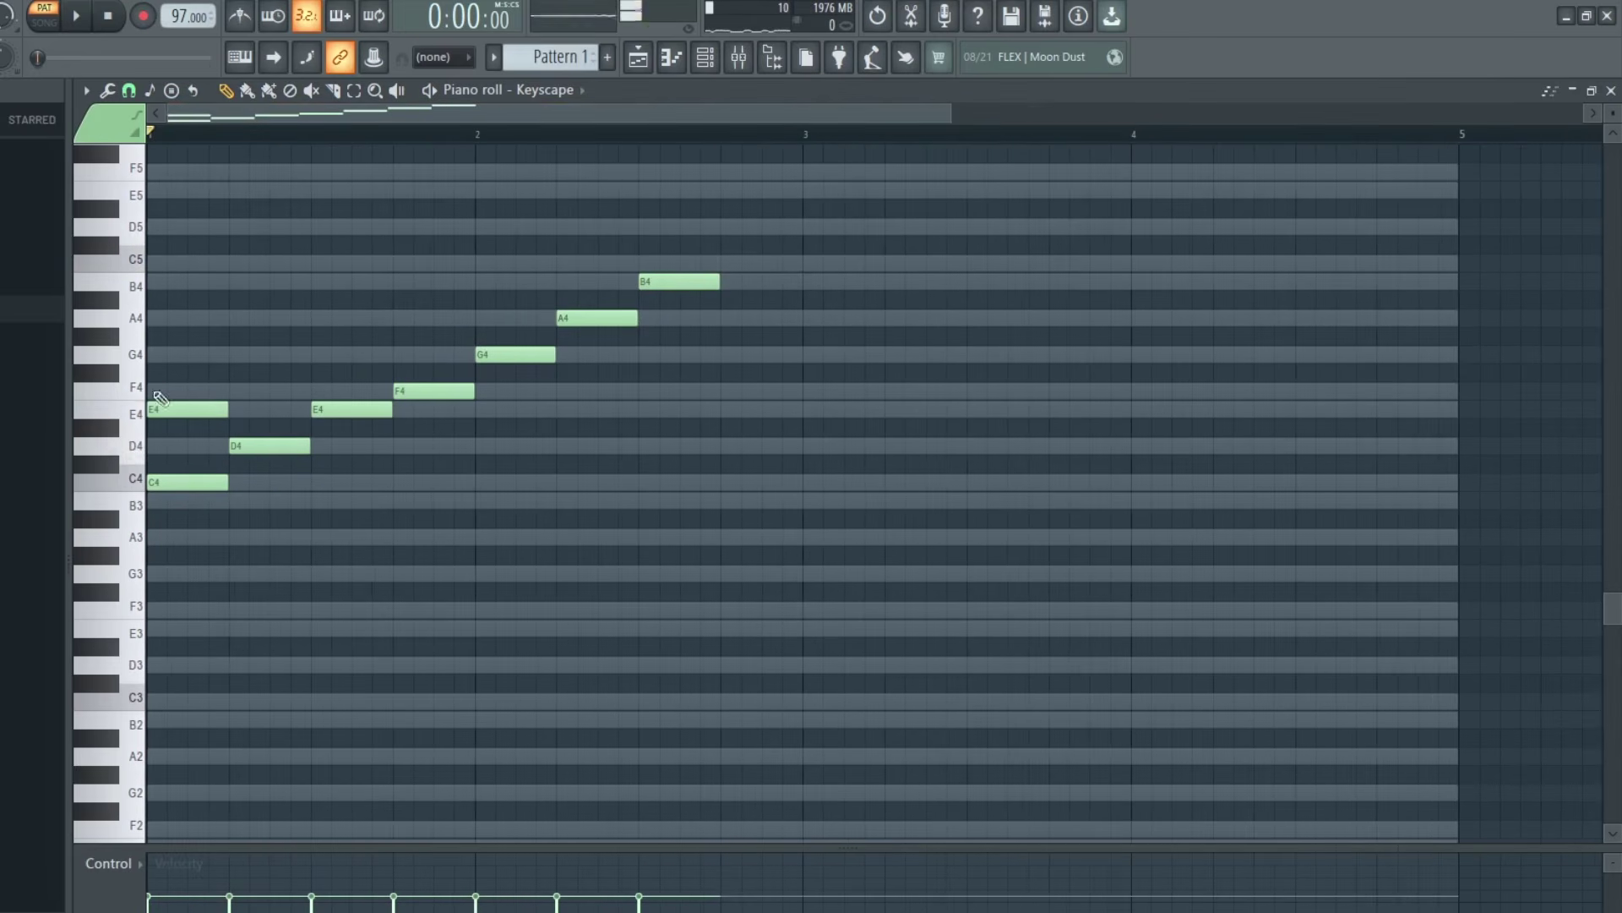
left_click(164, 355)
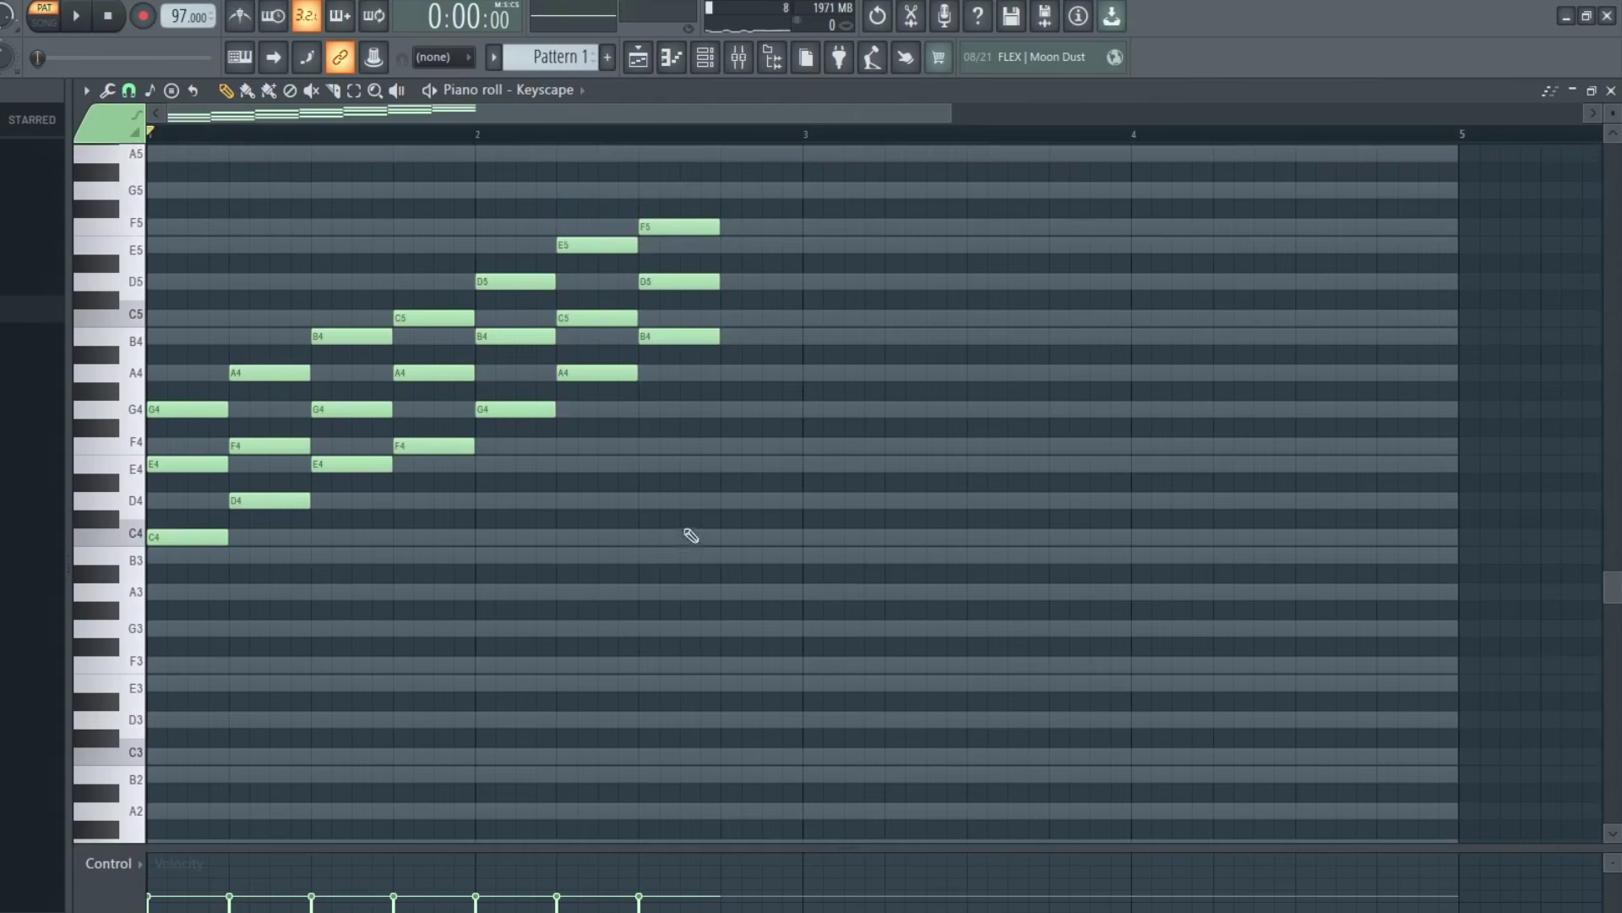
Audition the last triad of the run (B4, D5, F5) and mute its three notes
key("y")
left_click(694, 365)
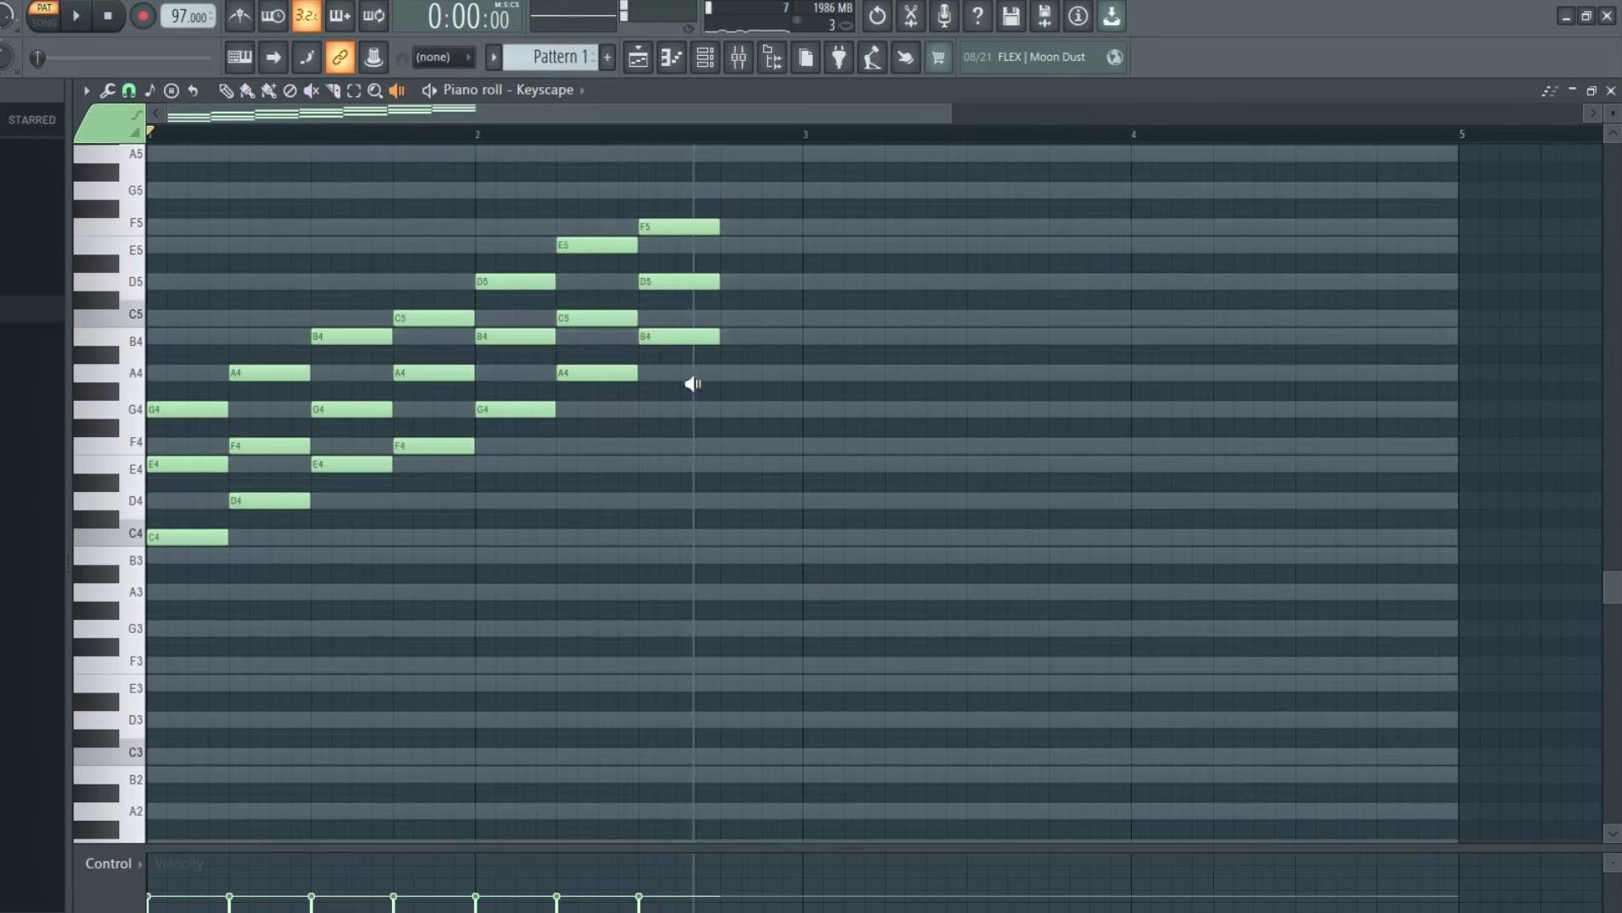
key("t")
left_click_drag(692, 226, 695, 478)
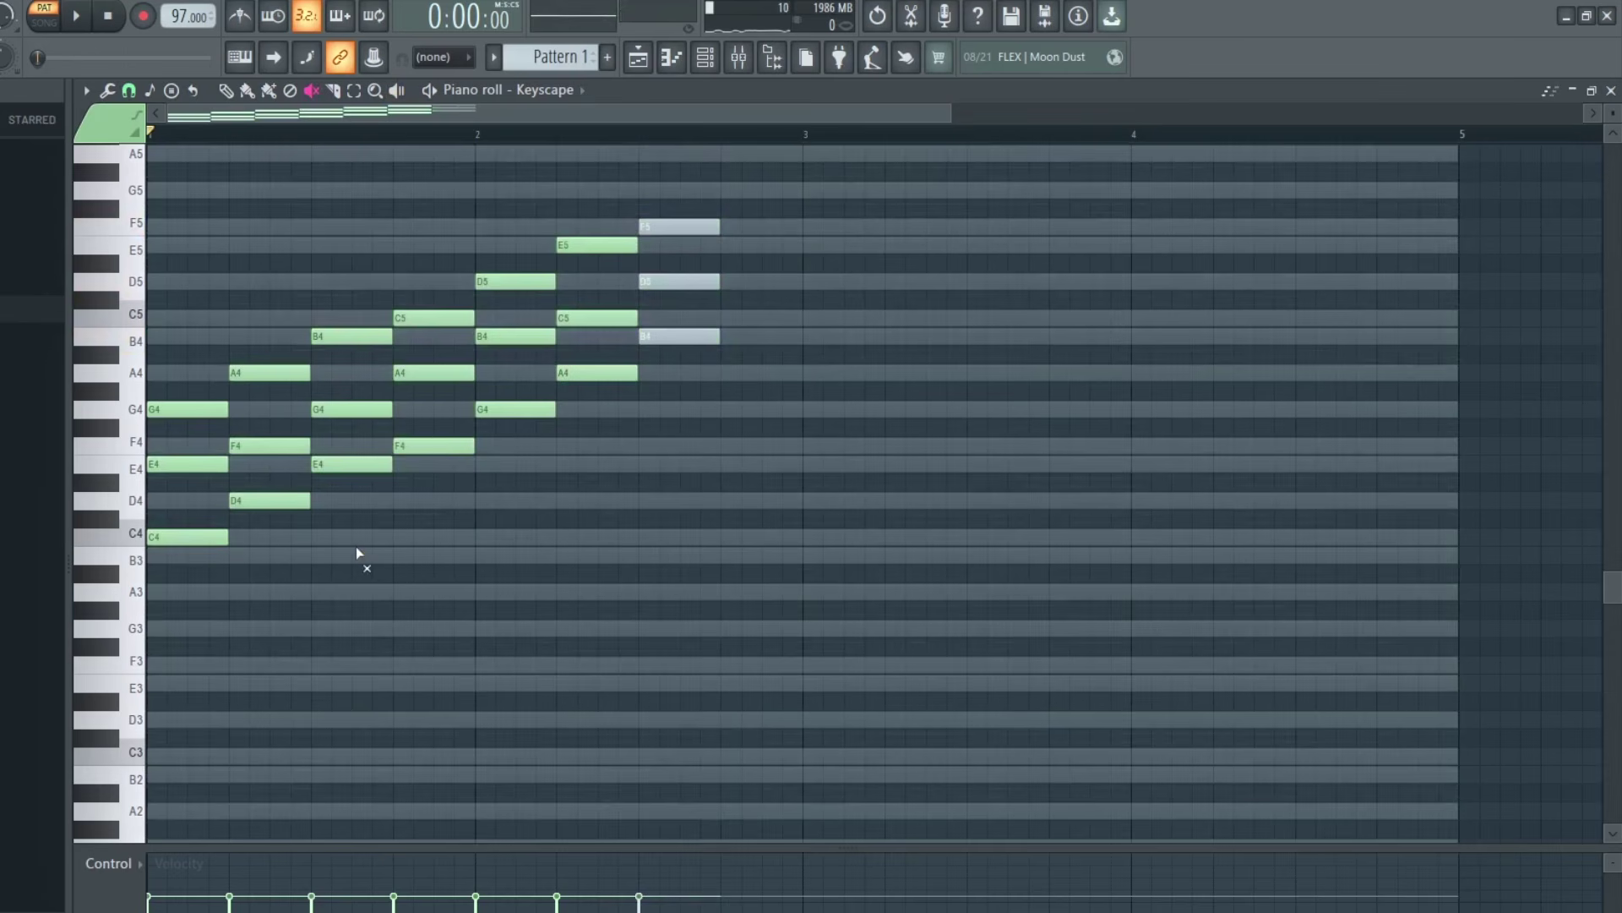
Arrange the D4-F4-A4, A4-C5-E5, G4-B4-D5 and C4-E4-G4 triads as a progression, one at the start of each of bars 1 to 4
key("p")
left_click_drag(248, 307, 277, 599)
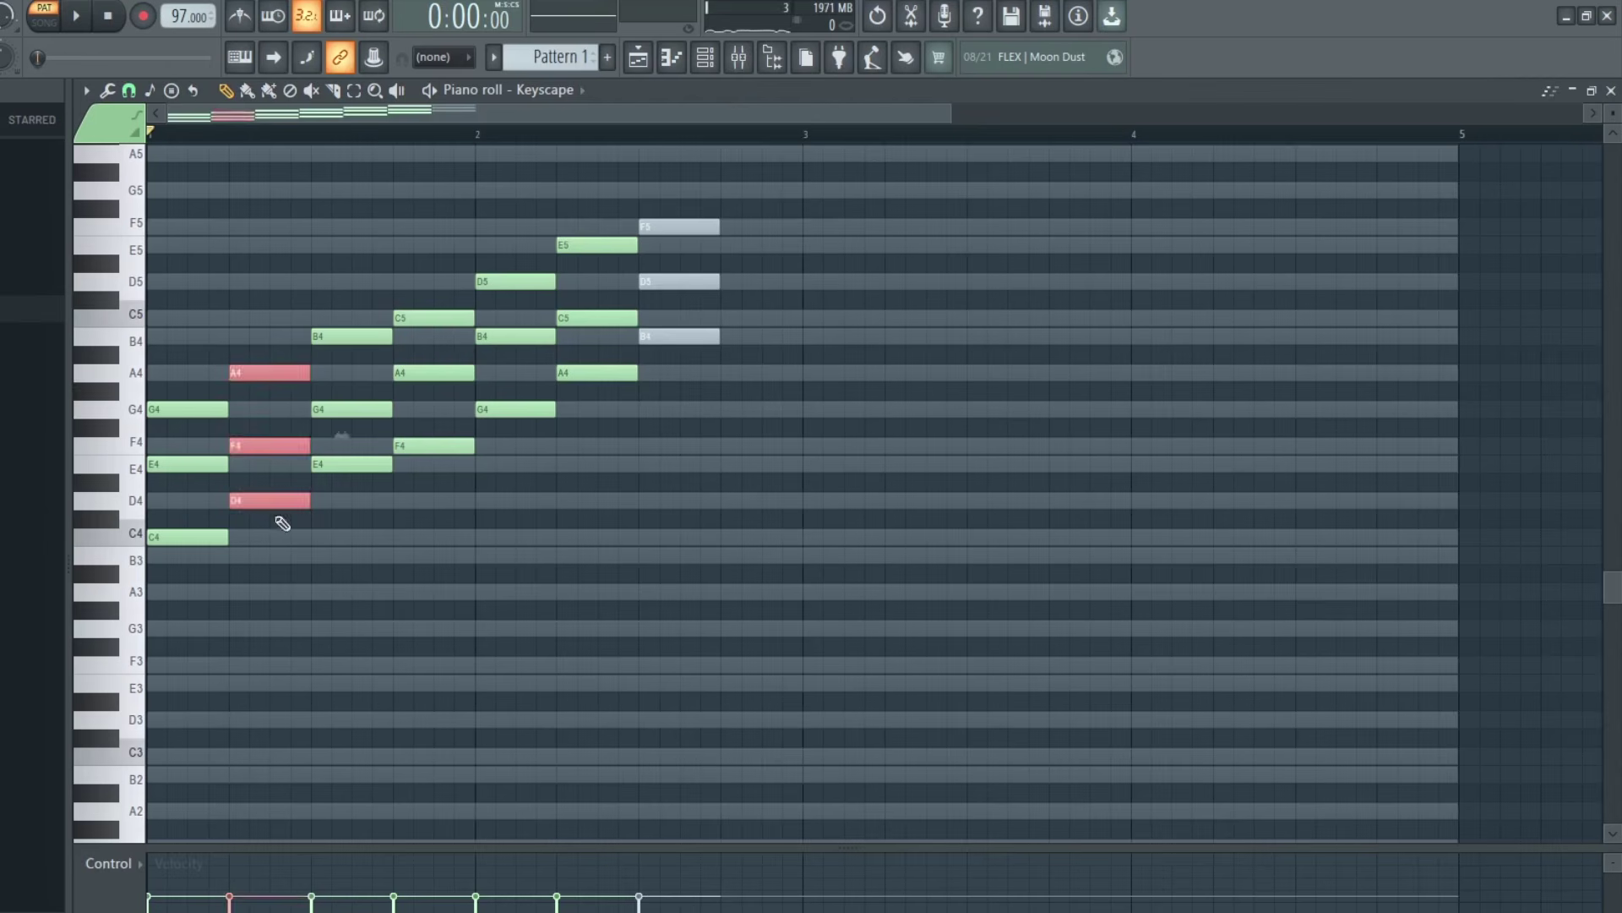
key("ctrl+c")
key("ctrl+v")
left_click_drag(585, 200, 603, 433)
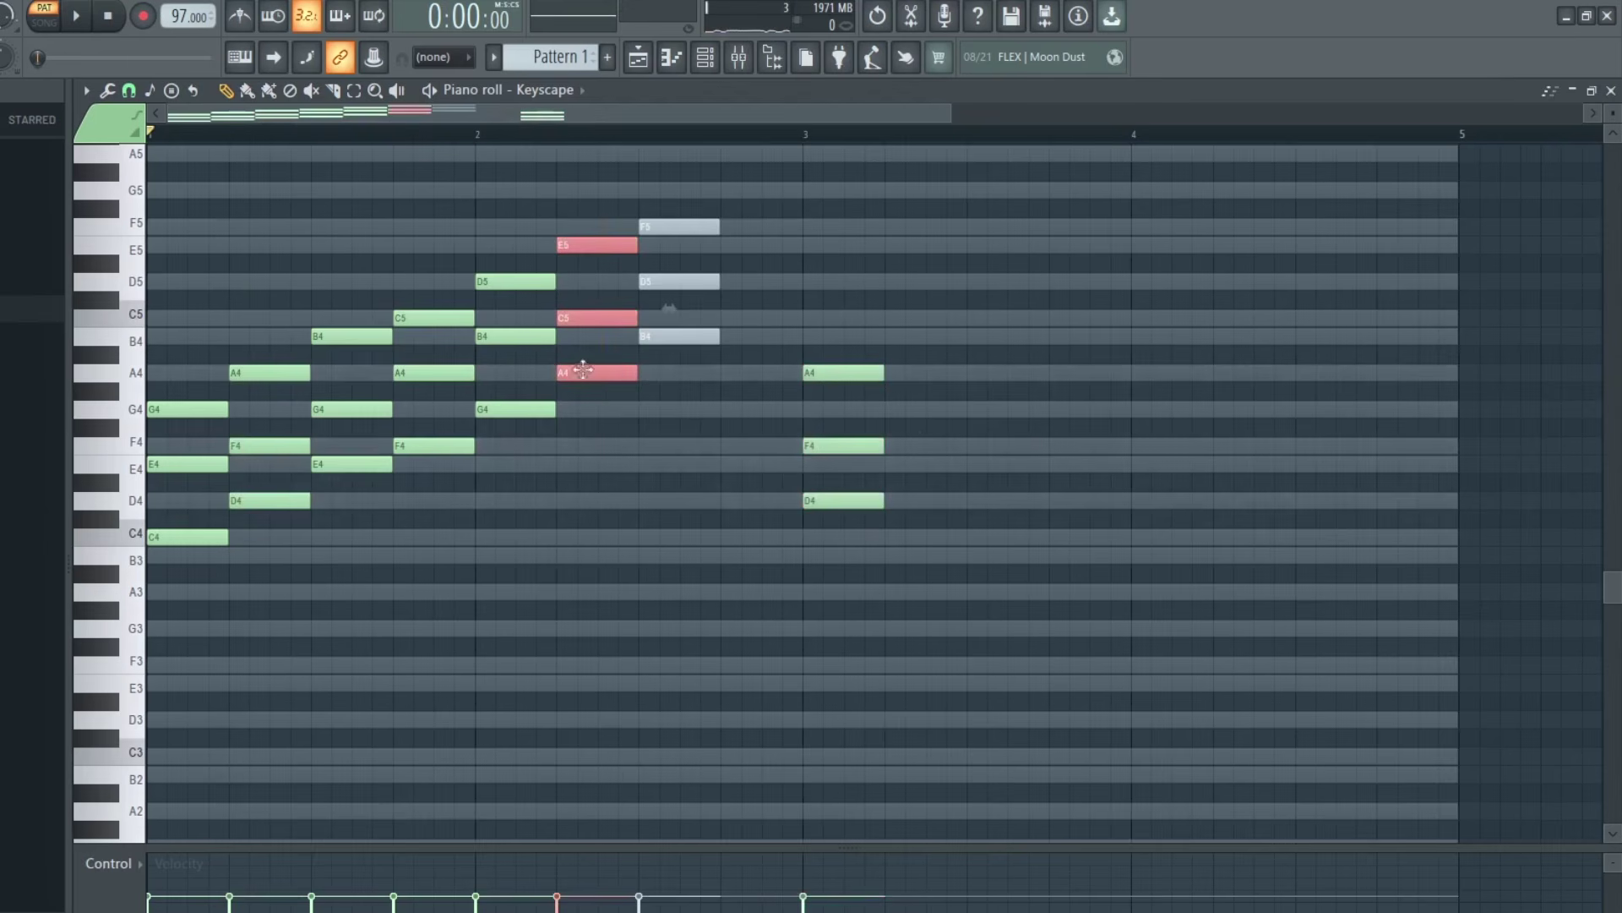
left_click_drag(580, 370, 905, 360)
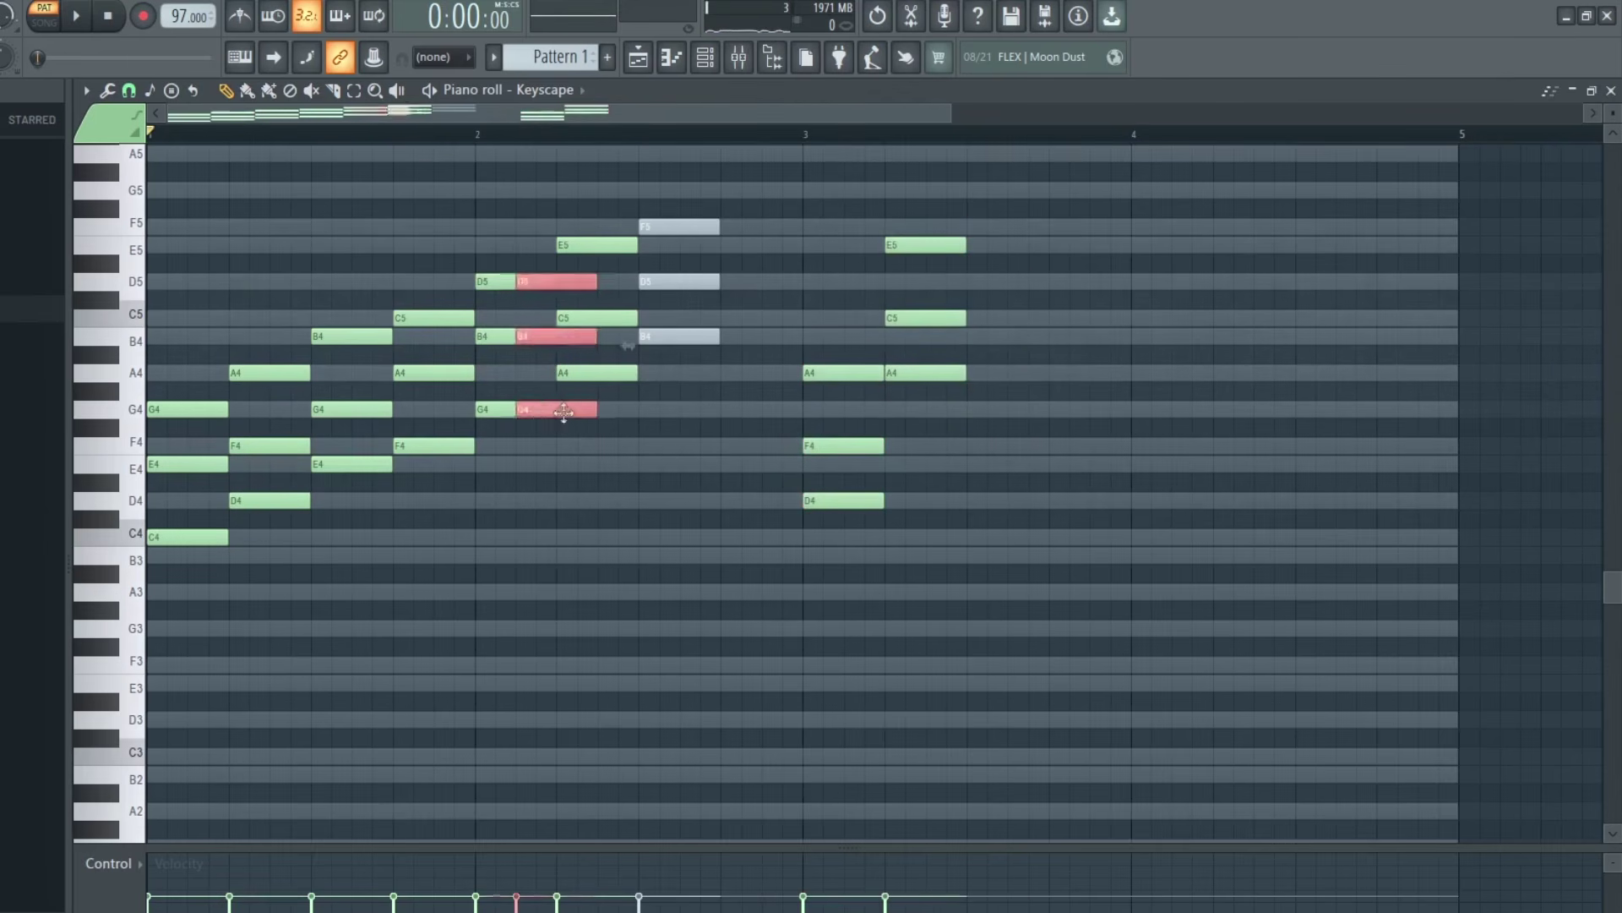
left_click_drag(562, 416, 999, 409)
left_click_drag(170, 539, 1073, 542)
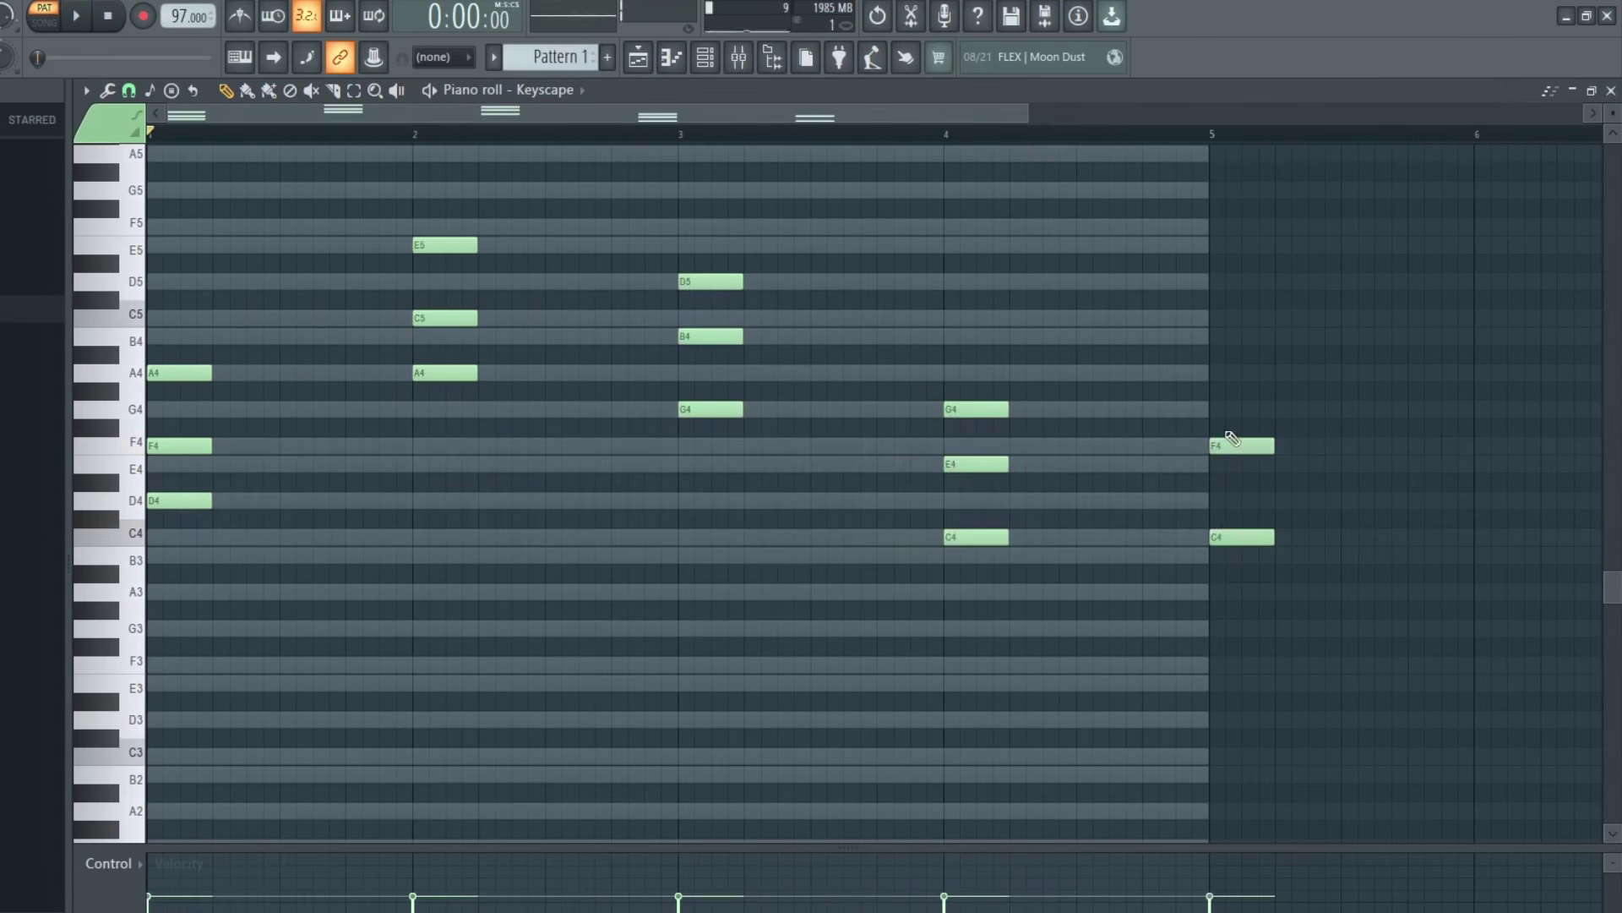
Extend the four chords to a full bar each with Quick legato and audition the progression
key("ctrl+l")
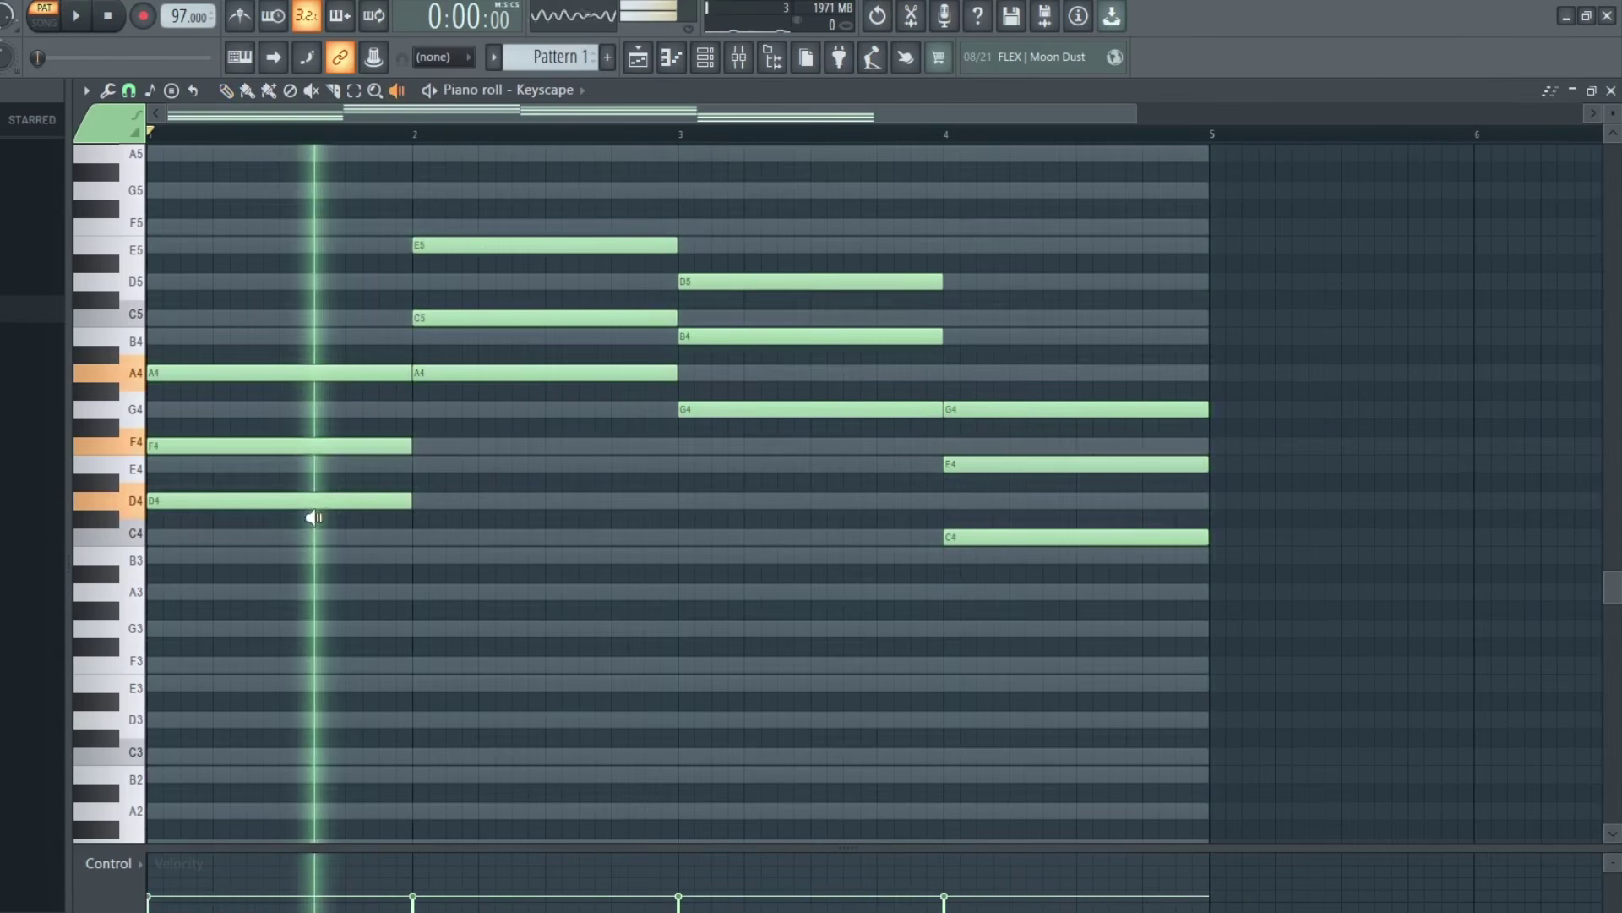
left_click_drag(312, 516, 1043, 532)
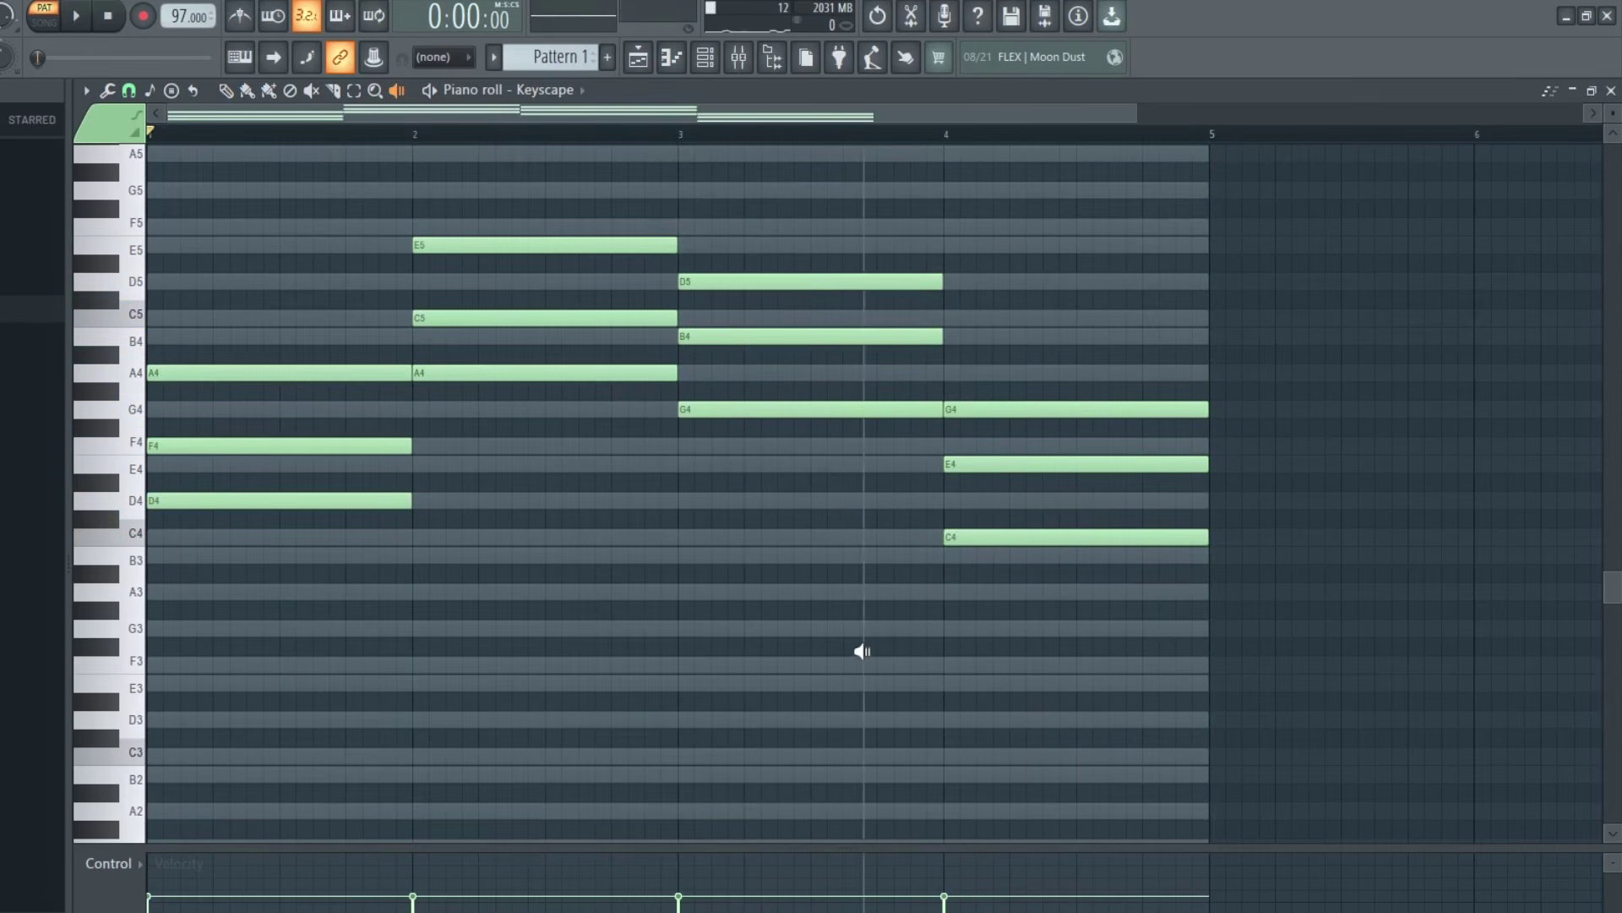
Duplicate the root notes one octave lower as D3, A3, G3 and C3, aligned to the starts of their bars
left_click_drag(971, 534, 989, 535)
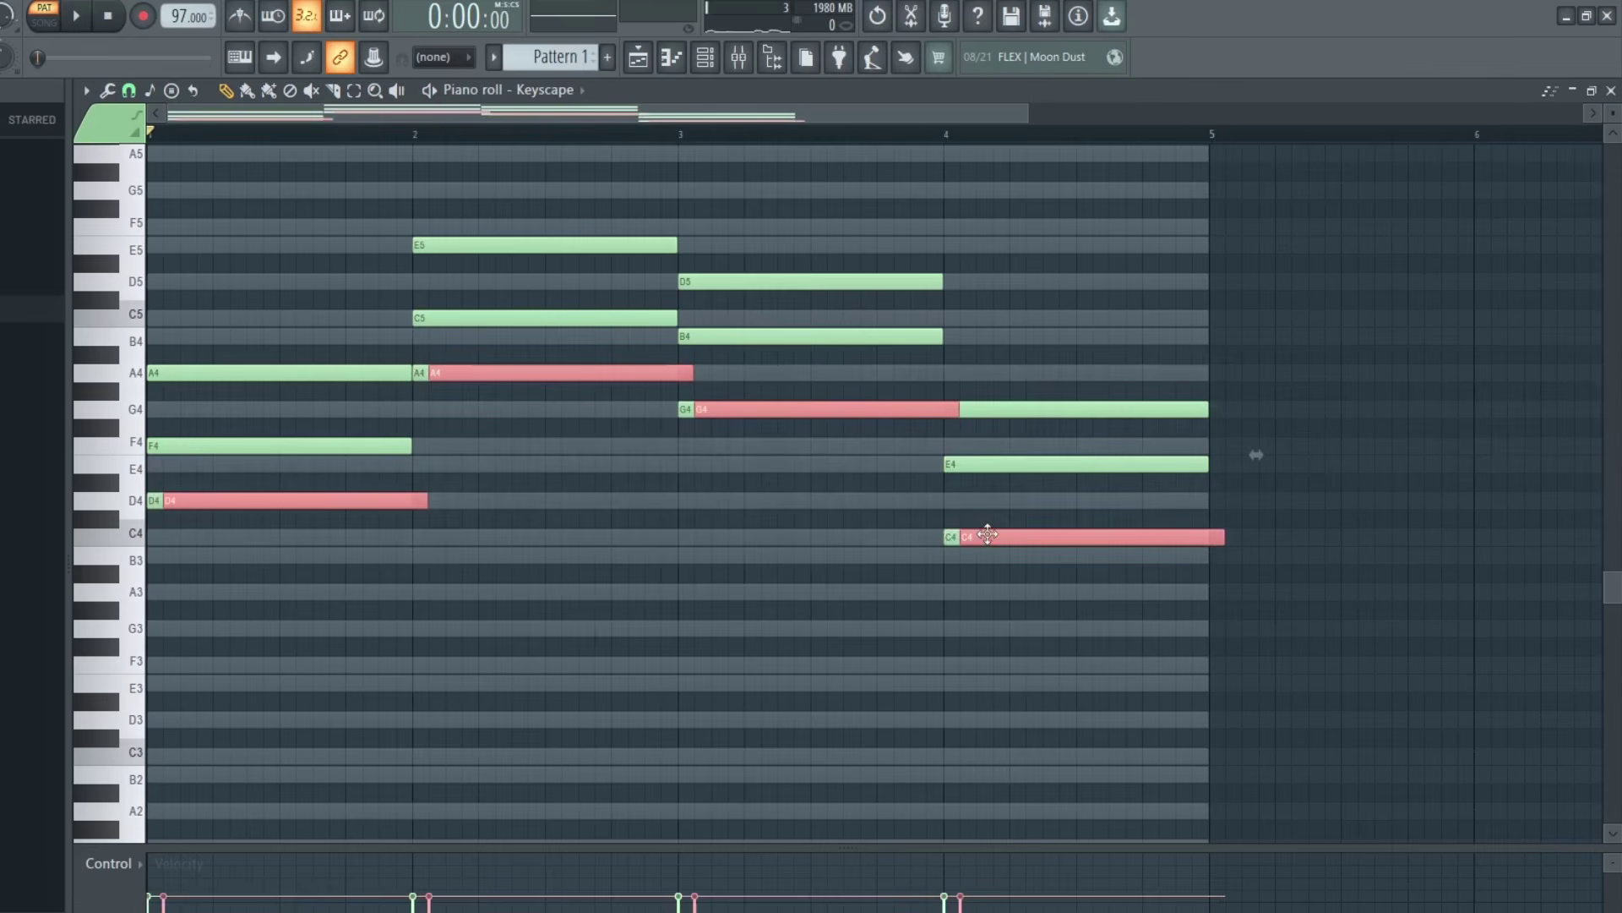
key("ctrl+Down")
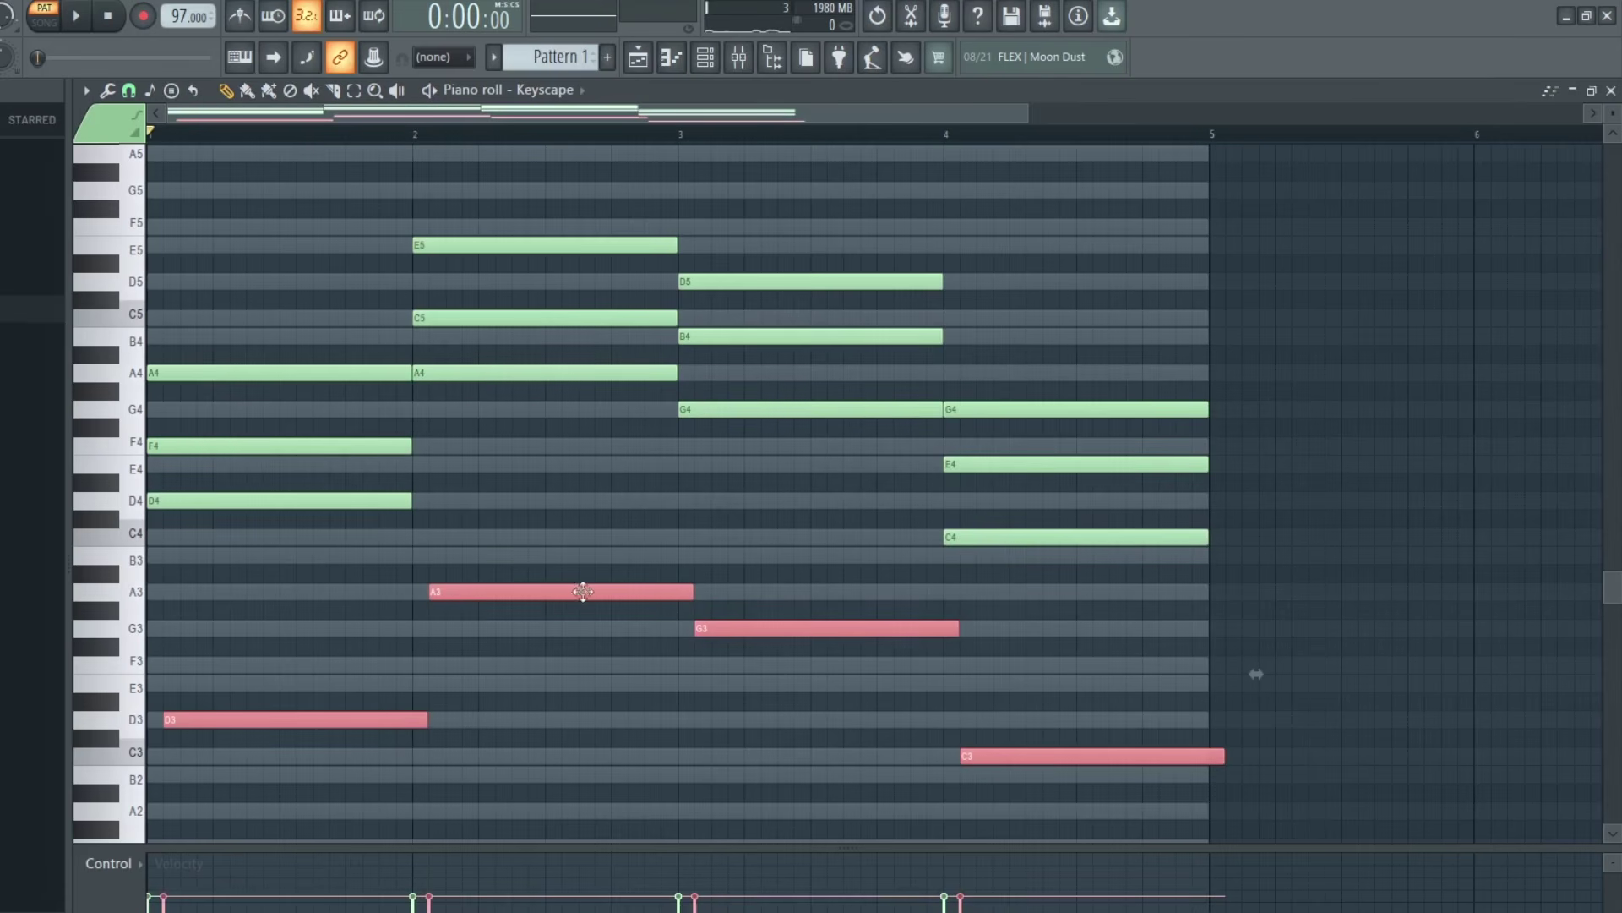
left_click_drag(583, 592, 567, 591)
scroll(586, 721, "down", 1)
scroll(507, 592, "up", 1)
Raise F4 in bar 1 and C4 and E4 in bar 4 by an octave, and add a D5 to the bar 1 chord
left_click(414, 445)
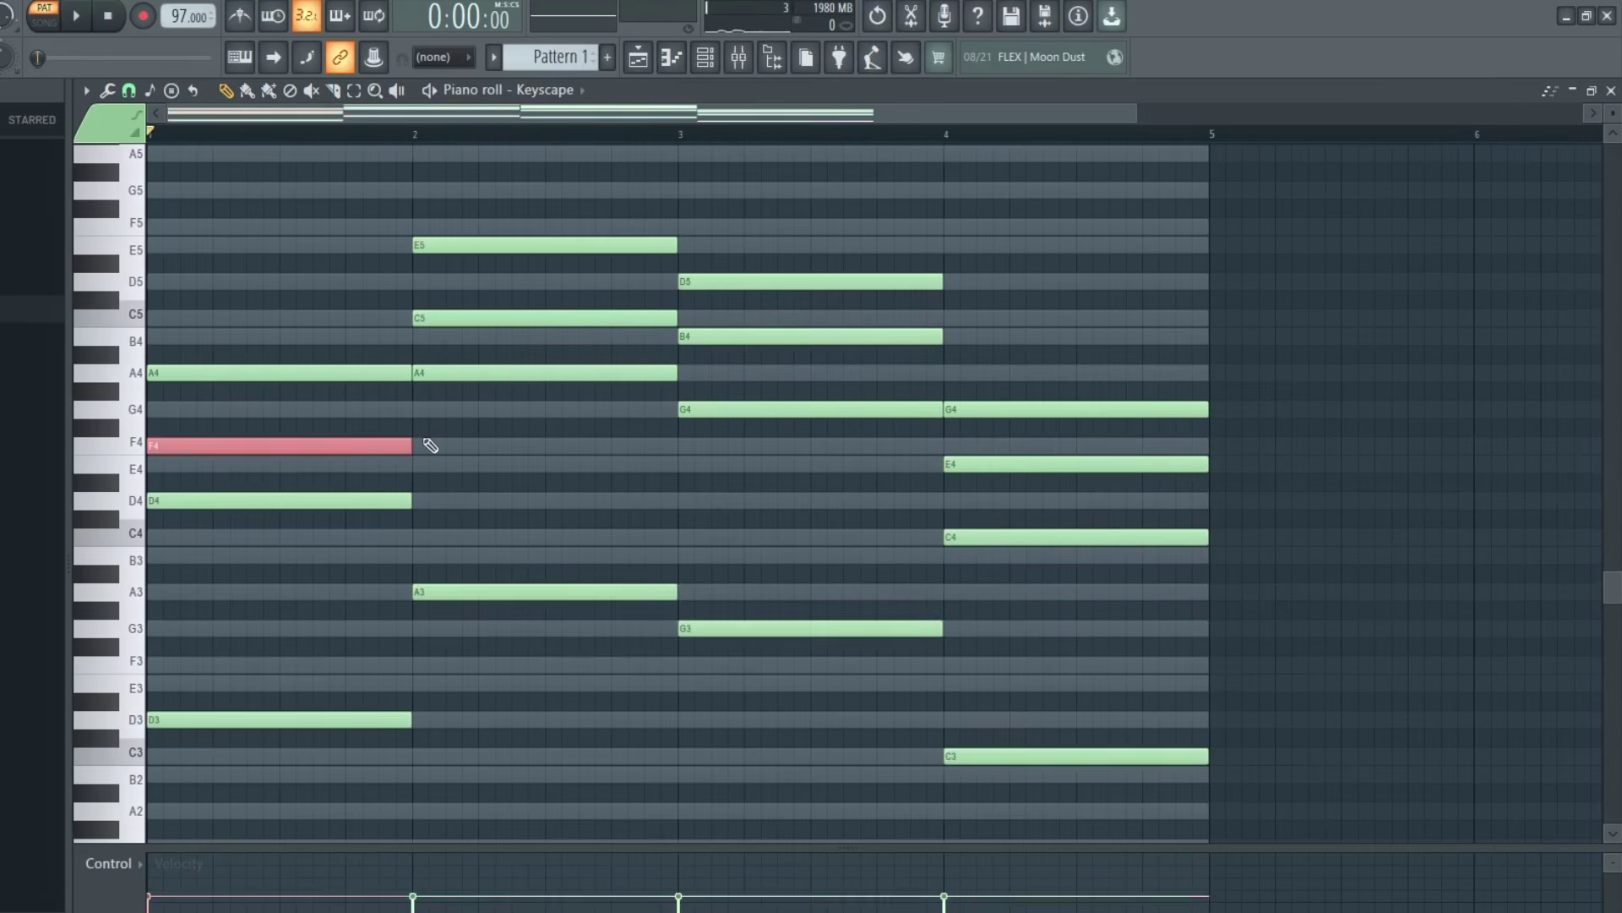
key("ctrl+Up")
left_click(169, 281)
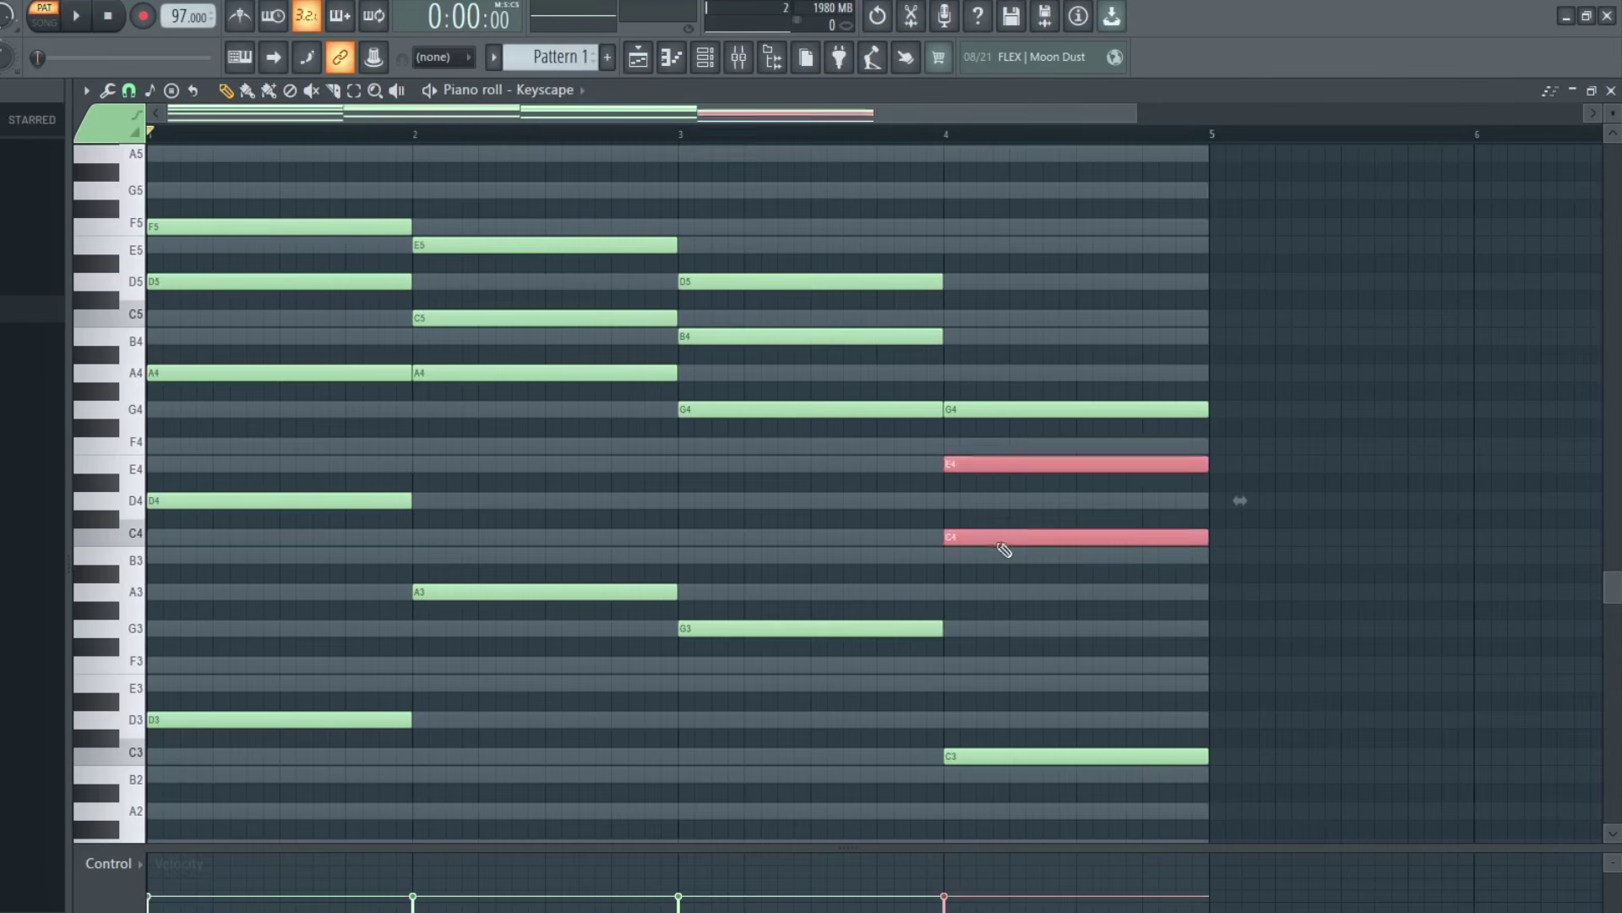
key("ctrl+Up")
Duplicate the bass notes of bars 2 to 4 an octave lower as A2, G2 and C2, aligned to their bars
left_click_drag(479, 443, 829, 625)
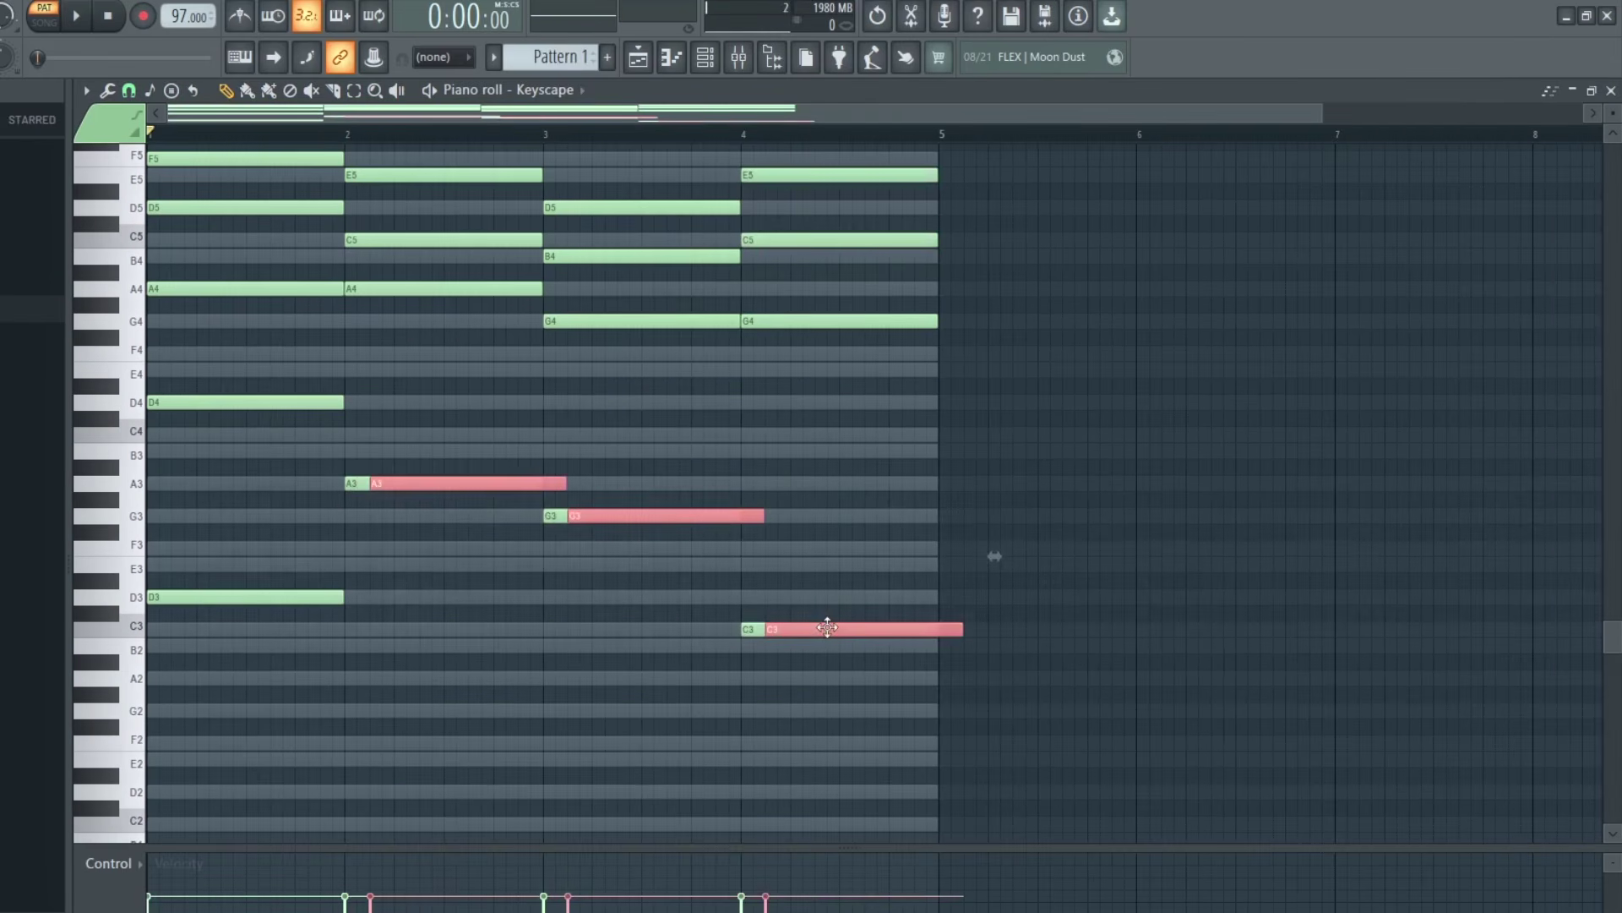
key("ctrl+Down")
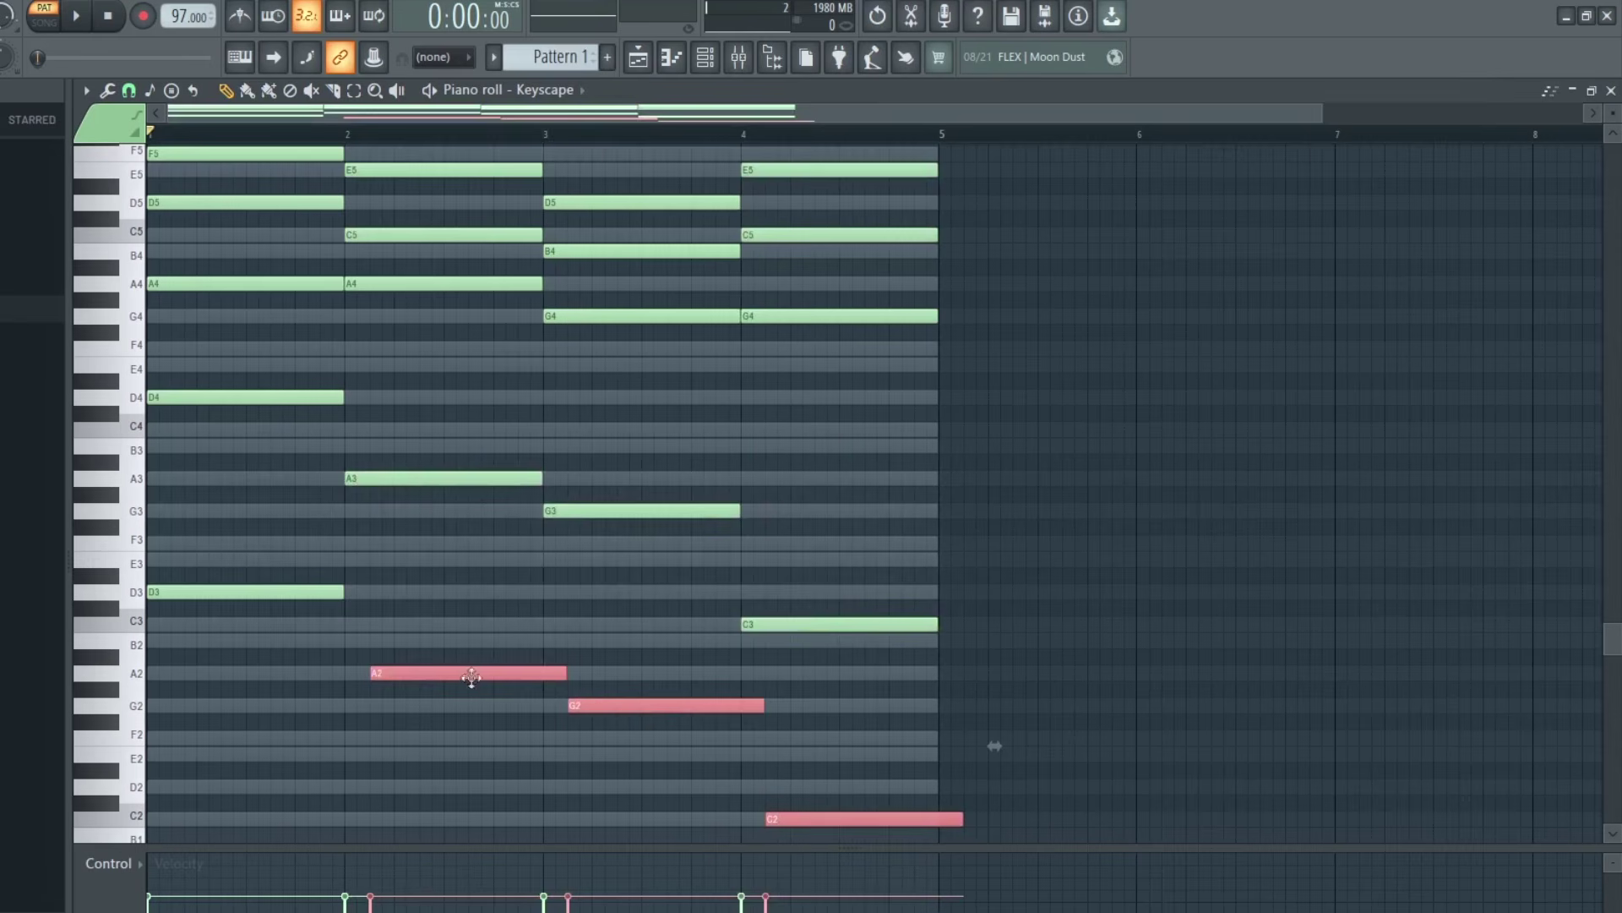
left_click_drag(472, 676, 444, 673)
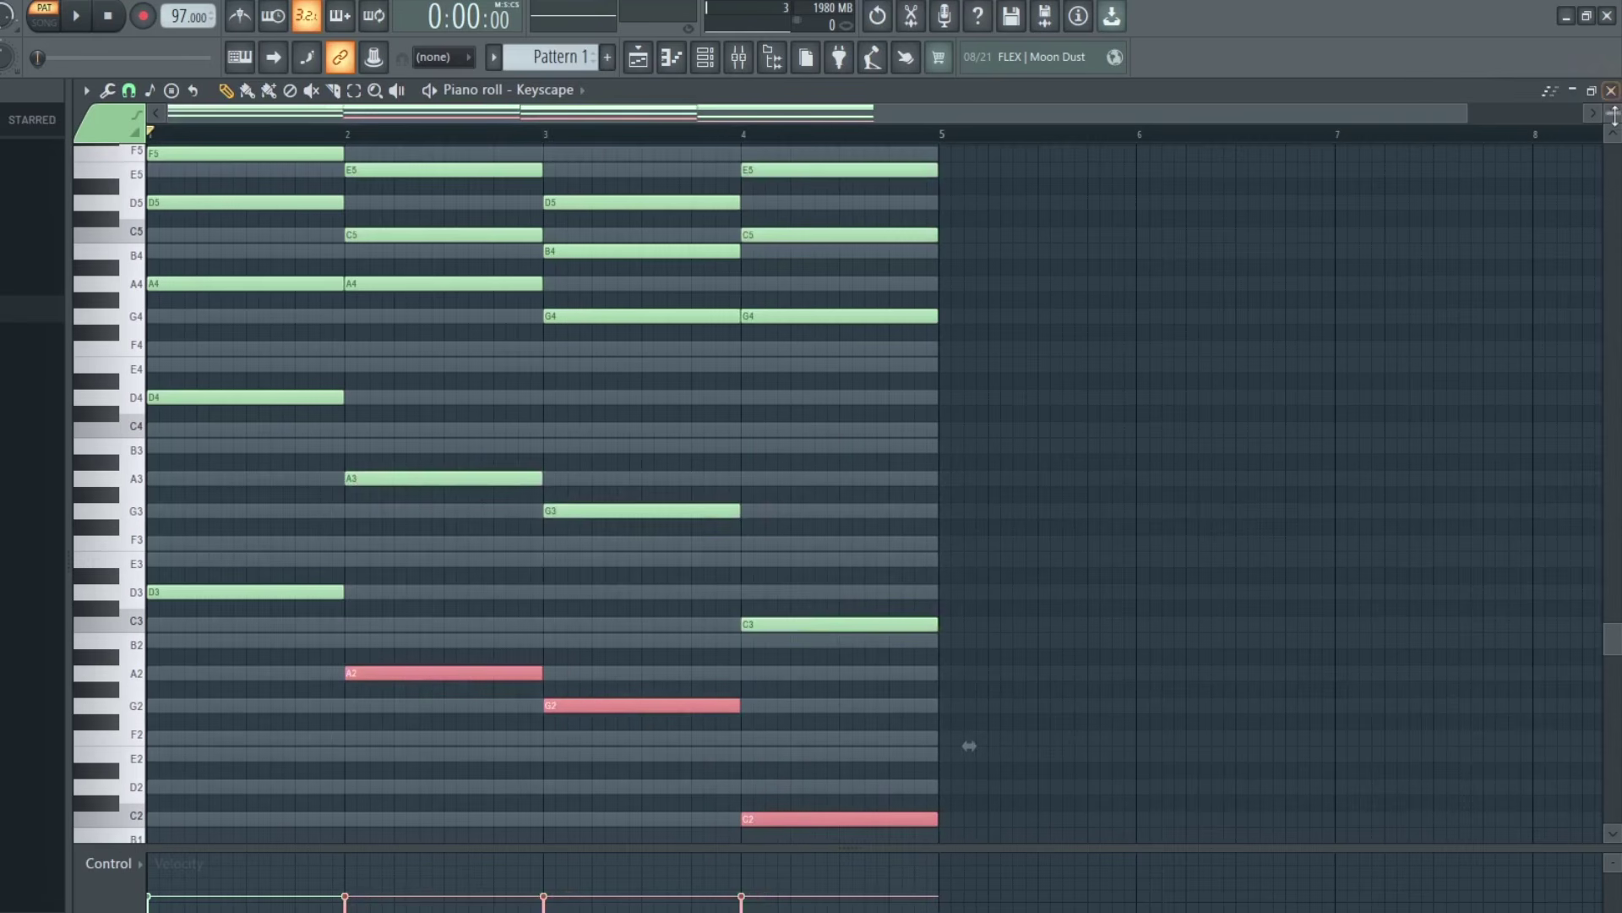
Shorten the four chords into a long-short rhythm spanning two bars and repeat them to fill bars 3 and 4
left_click_drag(1615, 116, 1615, 118)
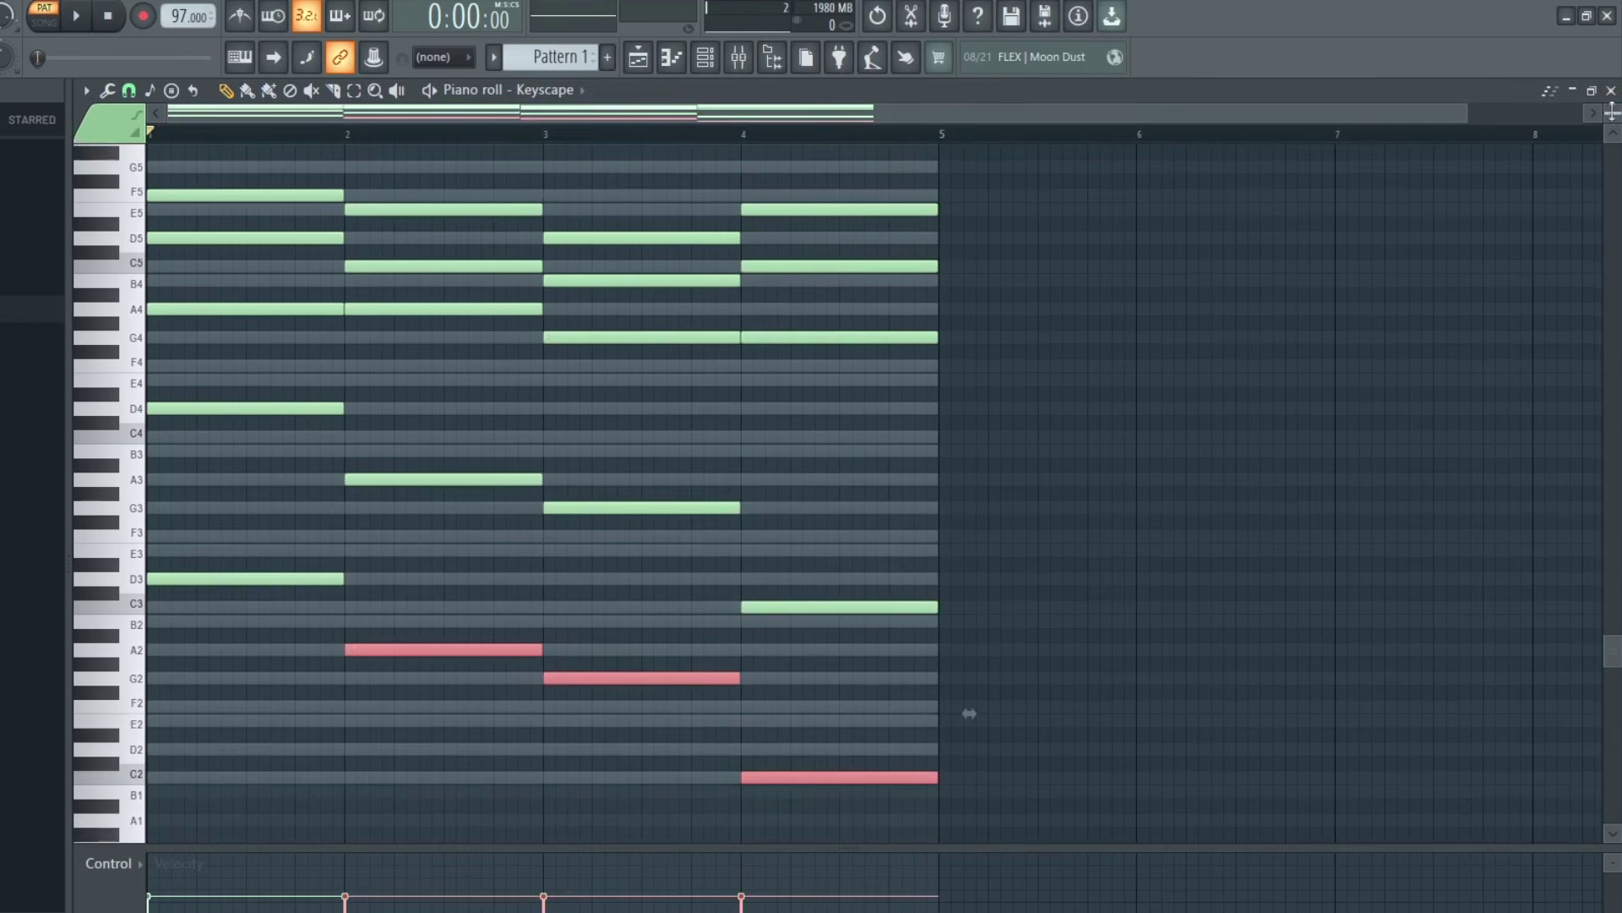
left_click(315, 469)
scroll(315, 469, "up", 2)
left_click_drag(271, 172, 420, 720)
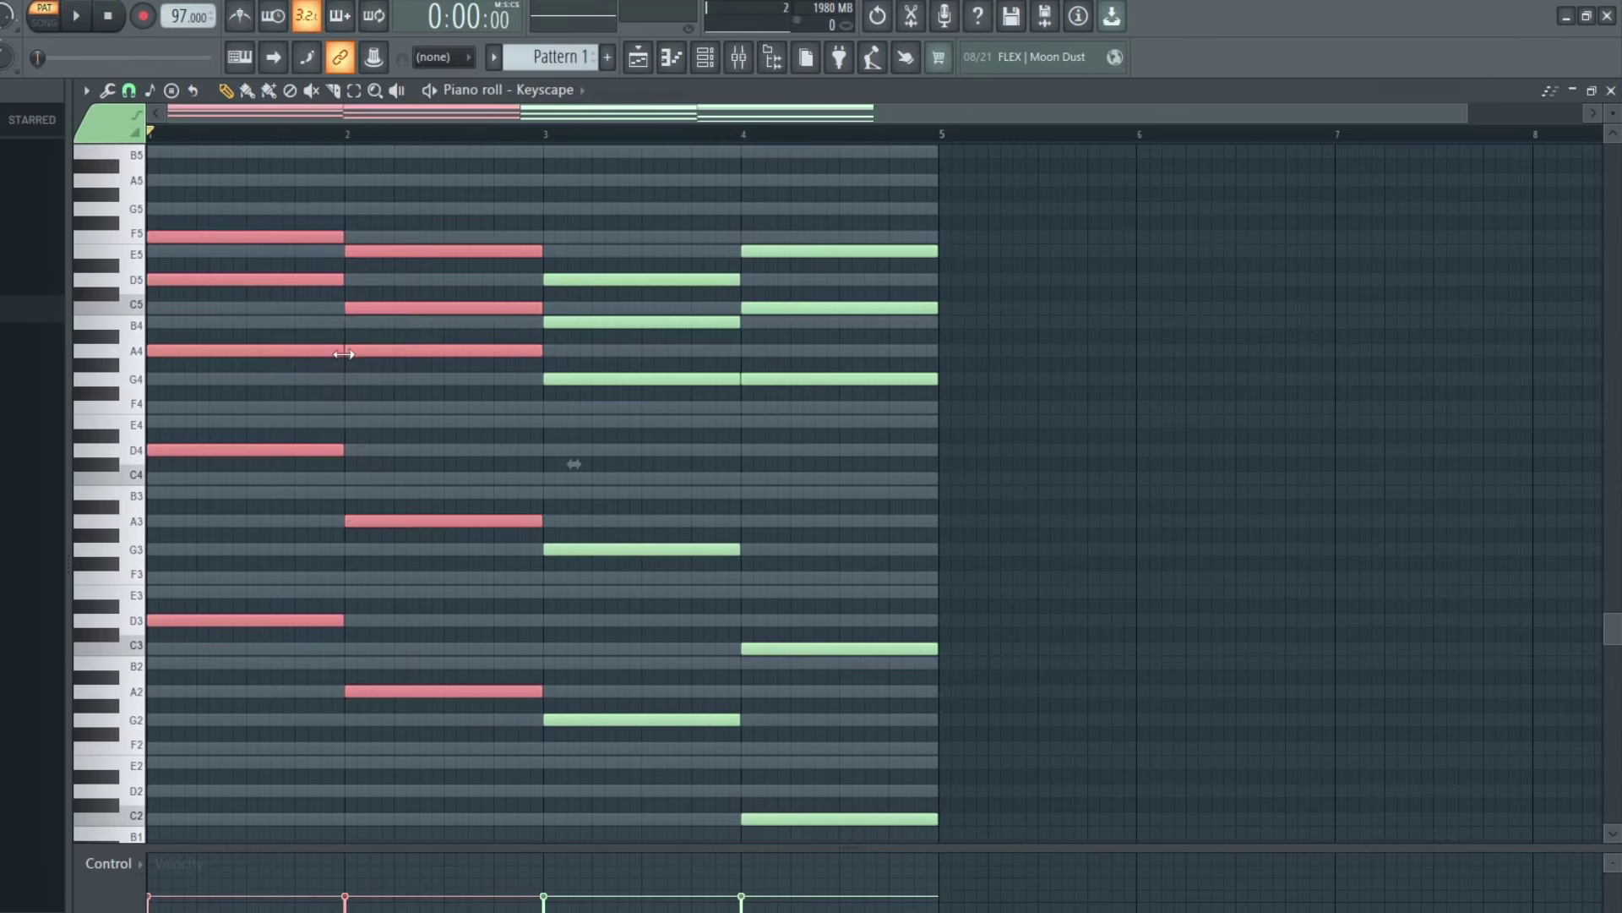
left_click_drag(343, 354, 263, 349)
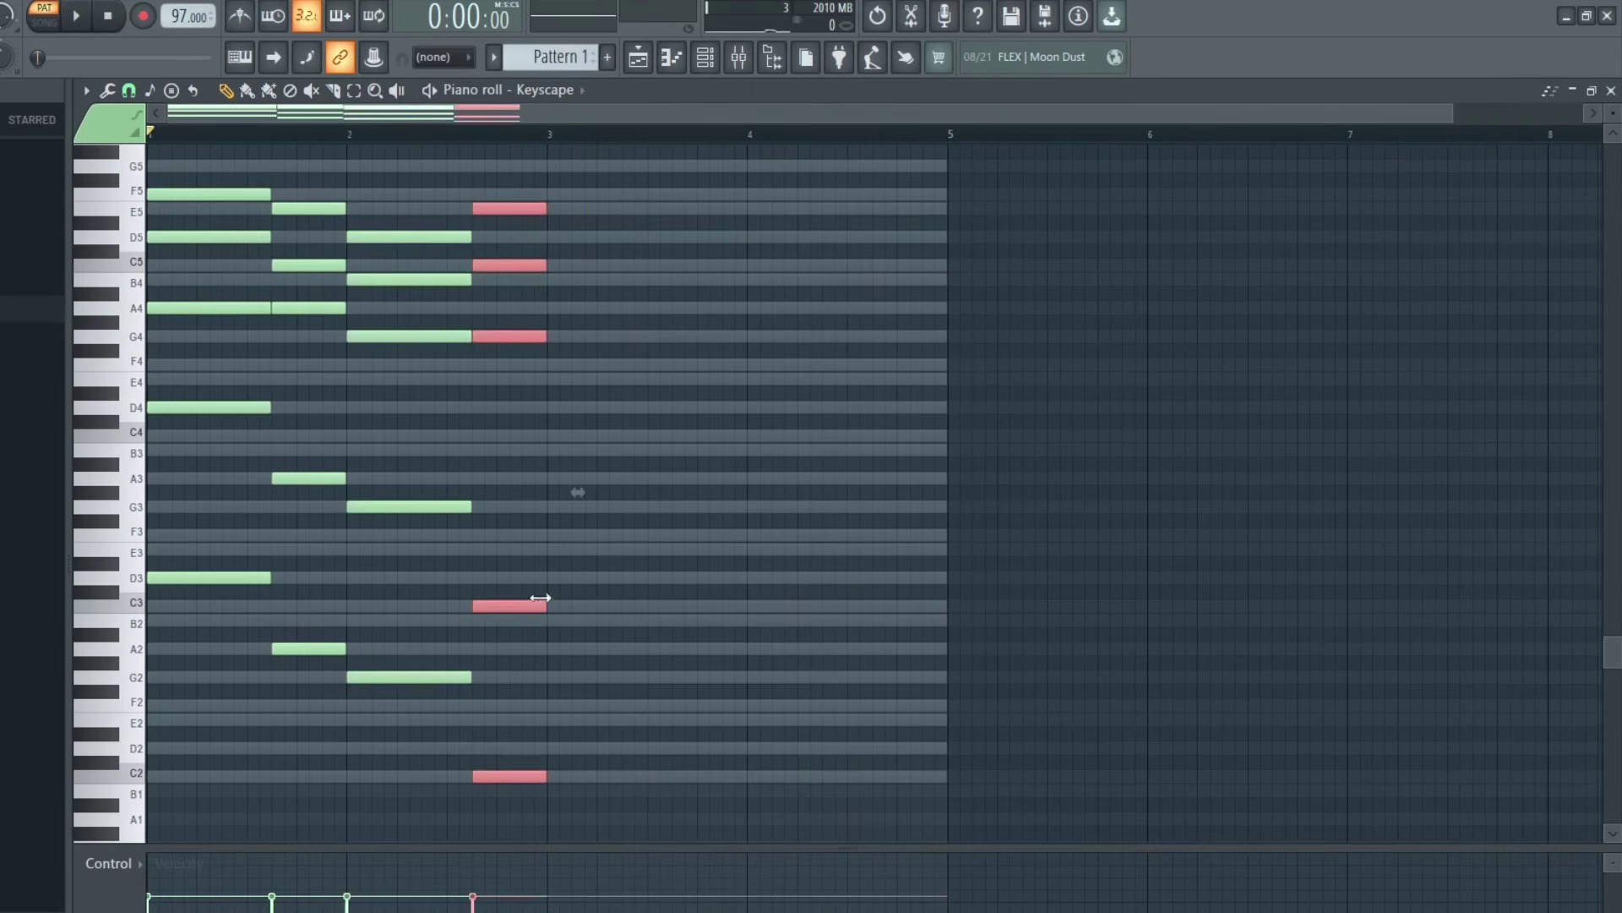
left_click(1061, 396)
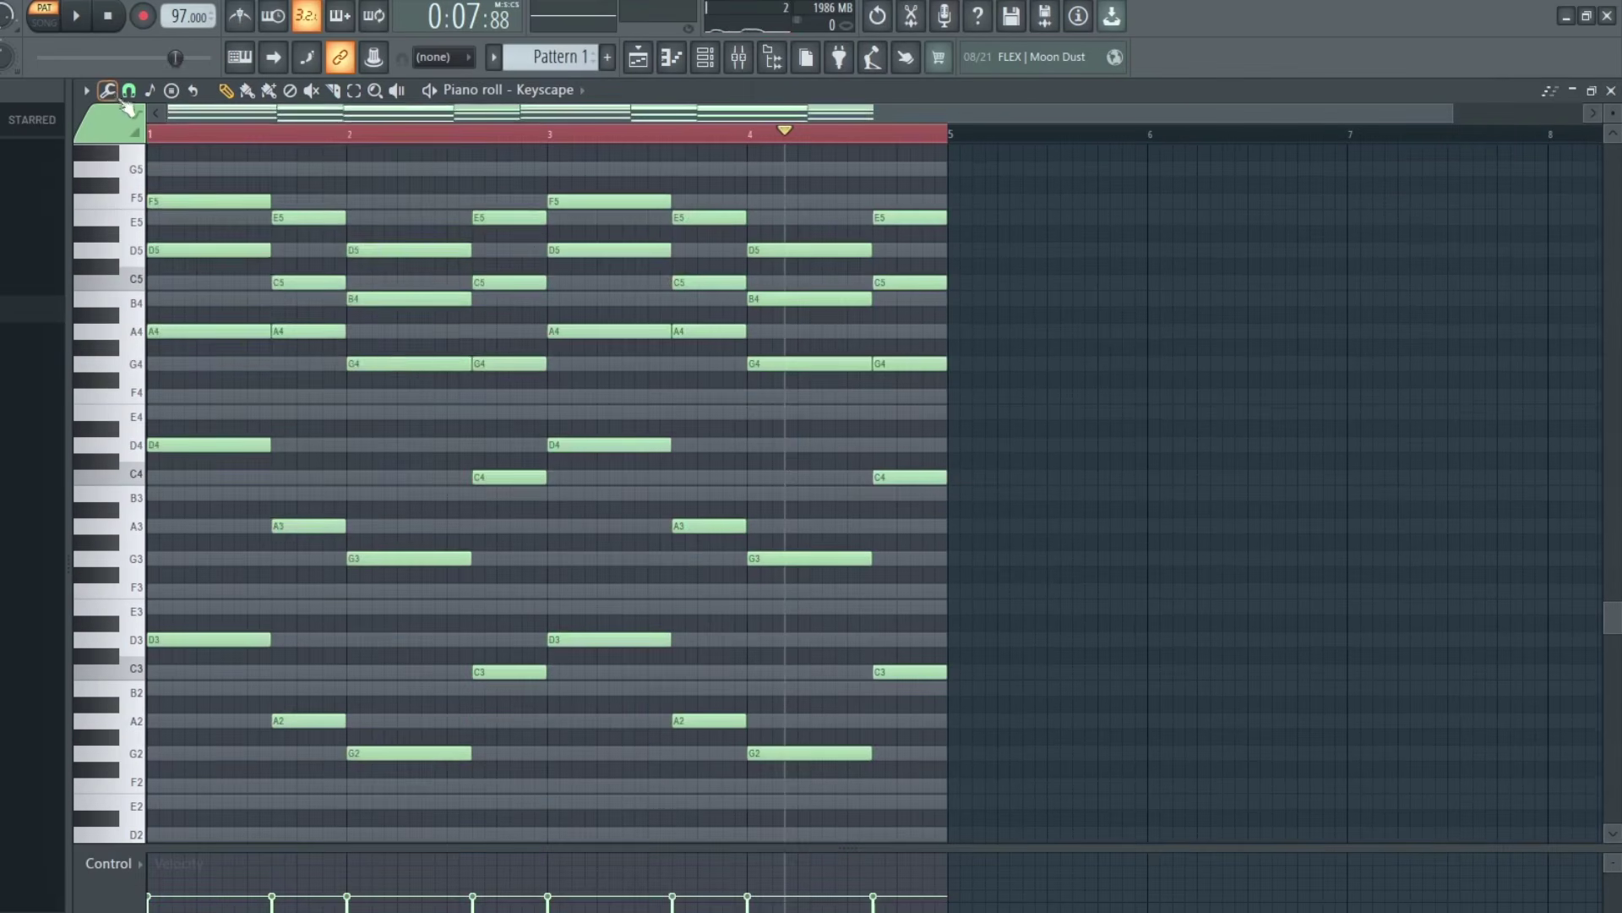
Apply the Humanize script to the chords with a regenerated variation and play the pattern
left_click(108, 91)
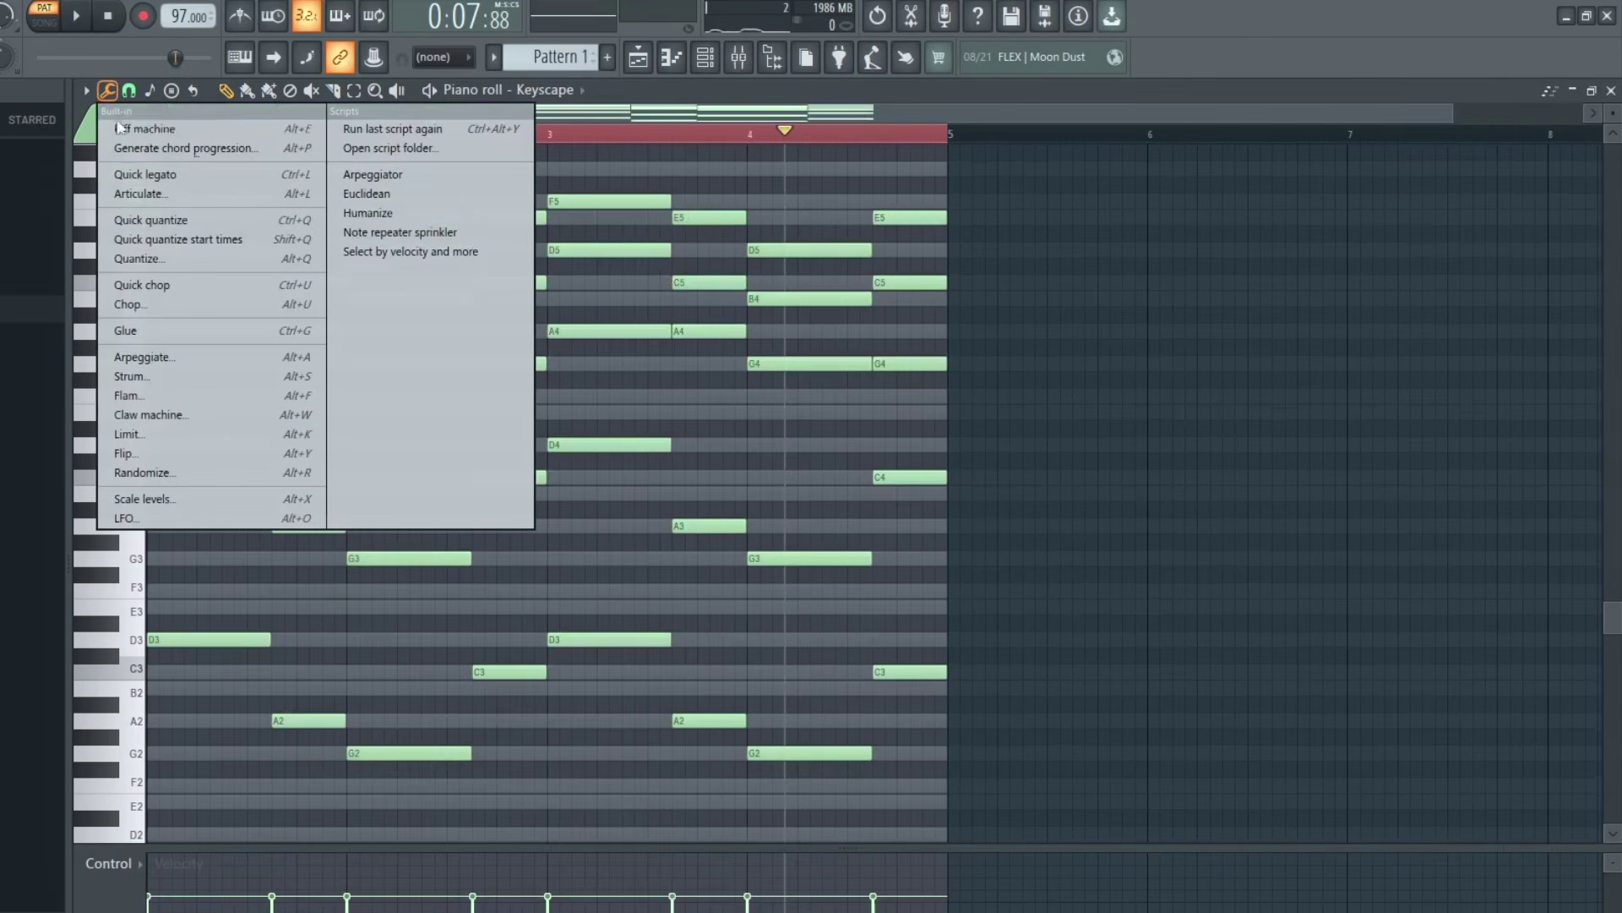
left_click(367, 213)
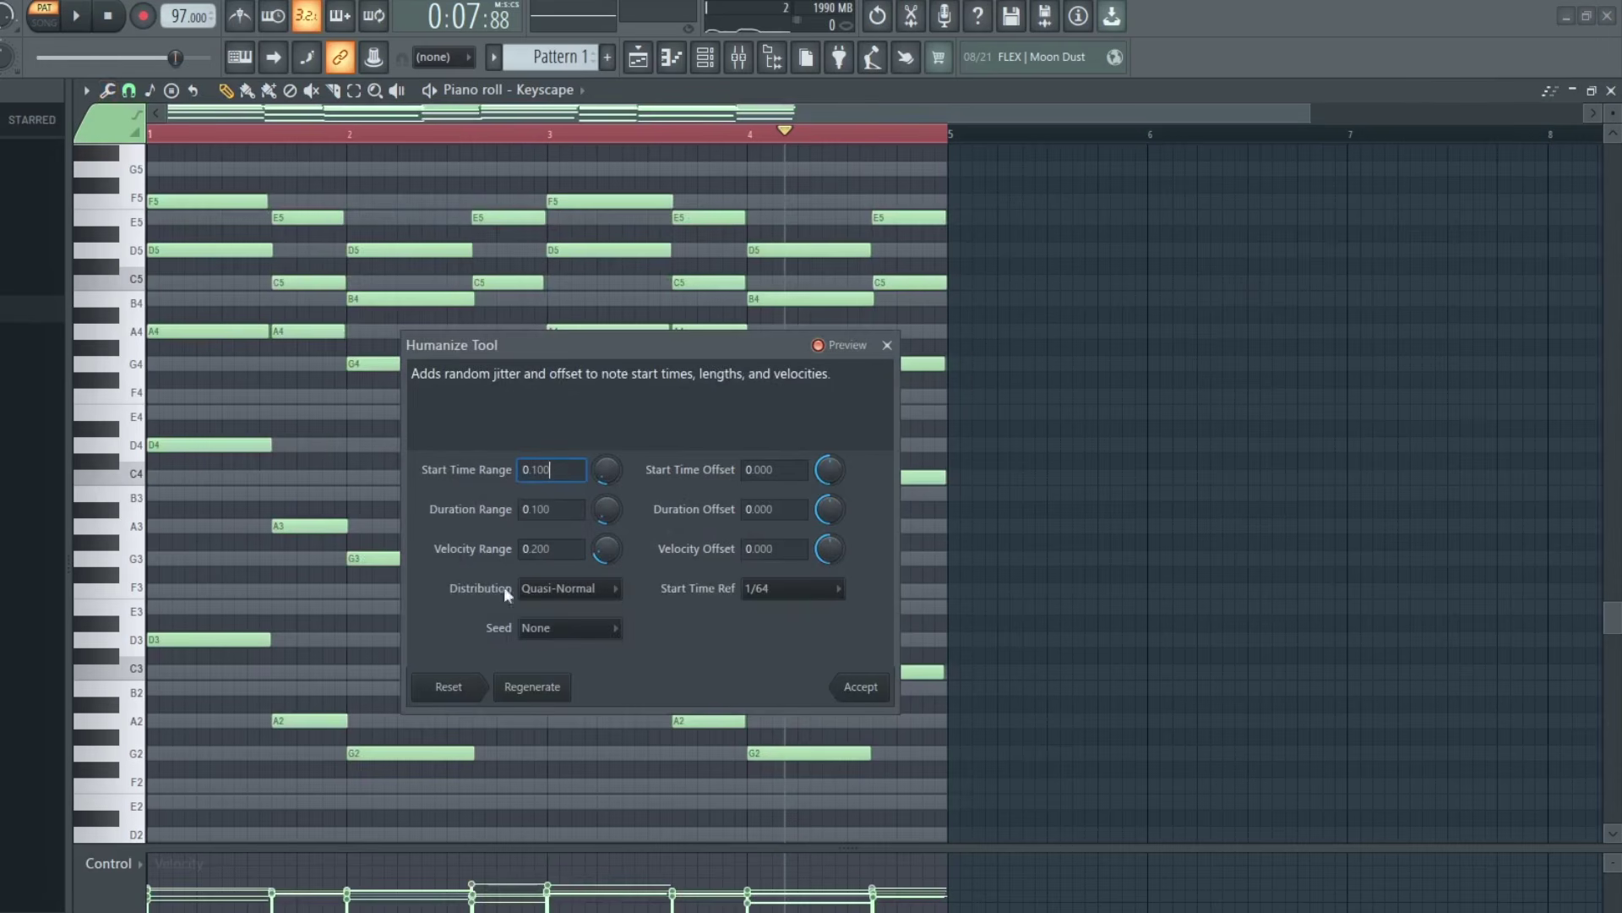
left_click(541, 687)
left_click(870, 687)
key("space")
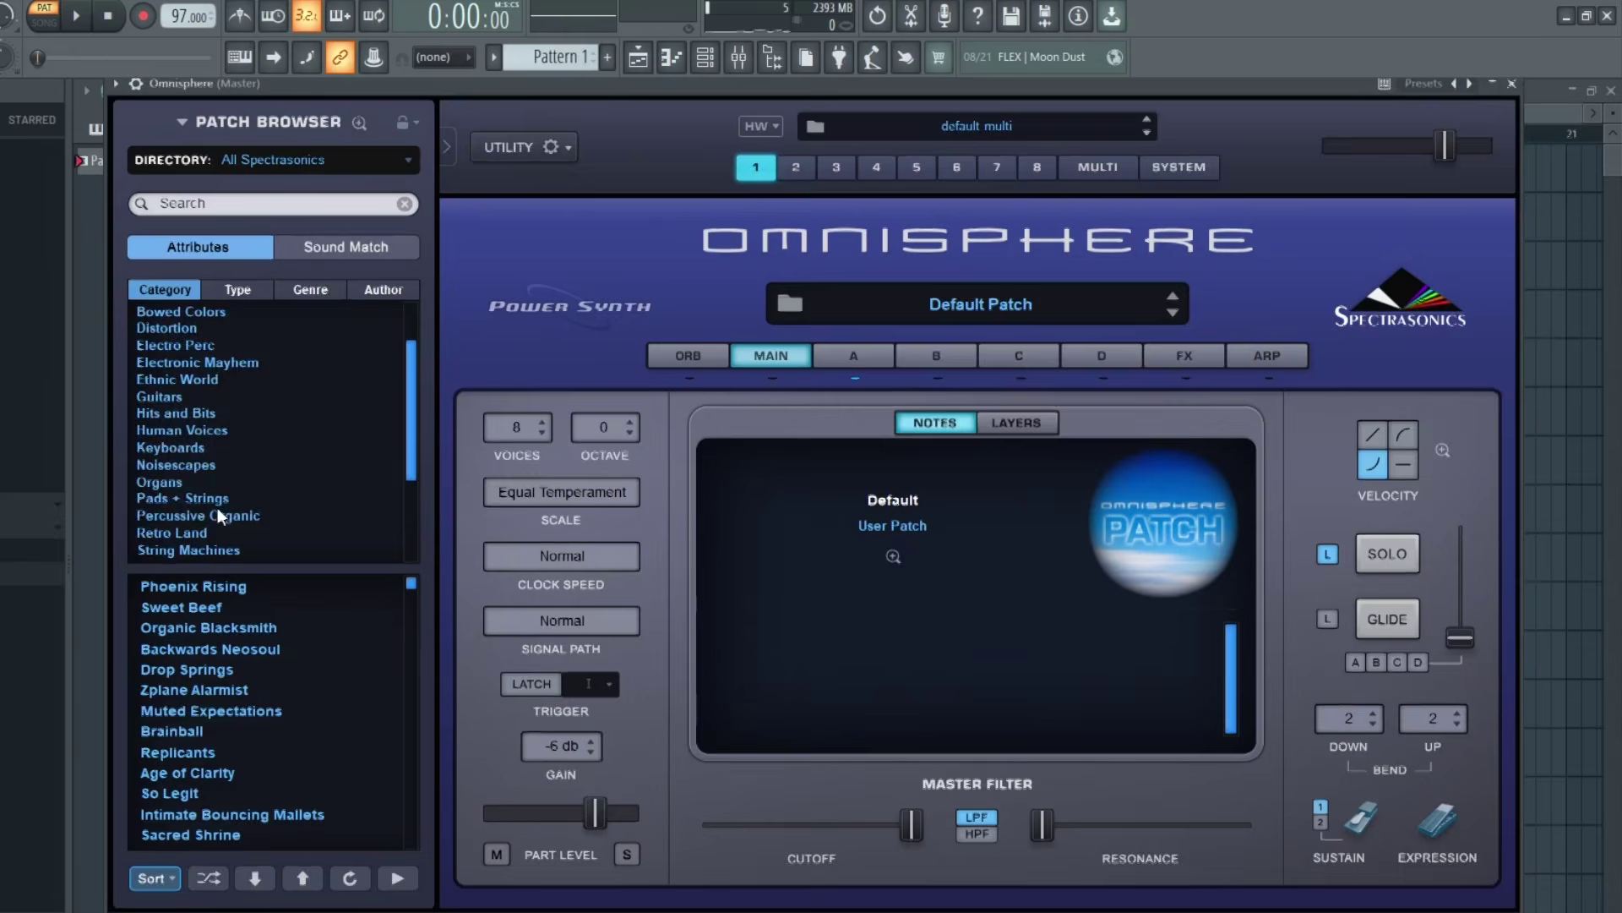
Load the Basic Dark Pad Velo patch in Omnisphere from the Pads + Strings category sorted by ratings
left_click(218, 500)
left_click(359, 122)
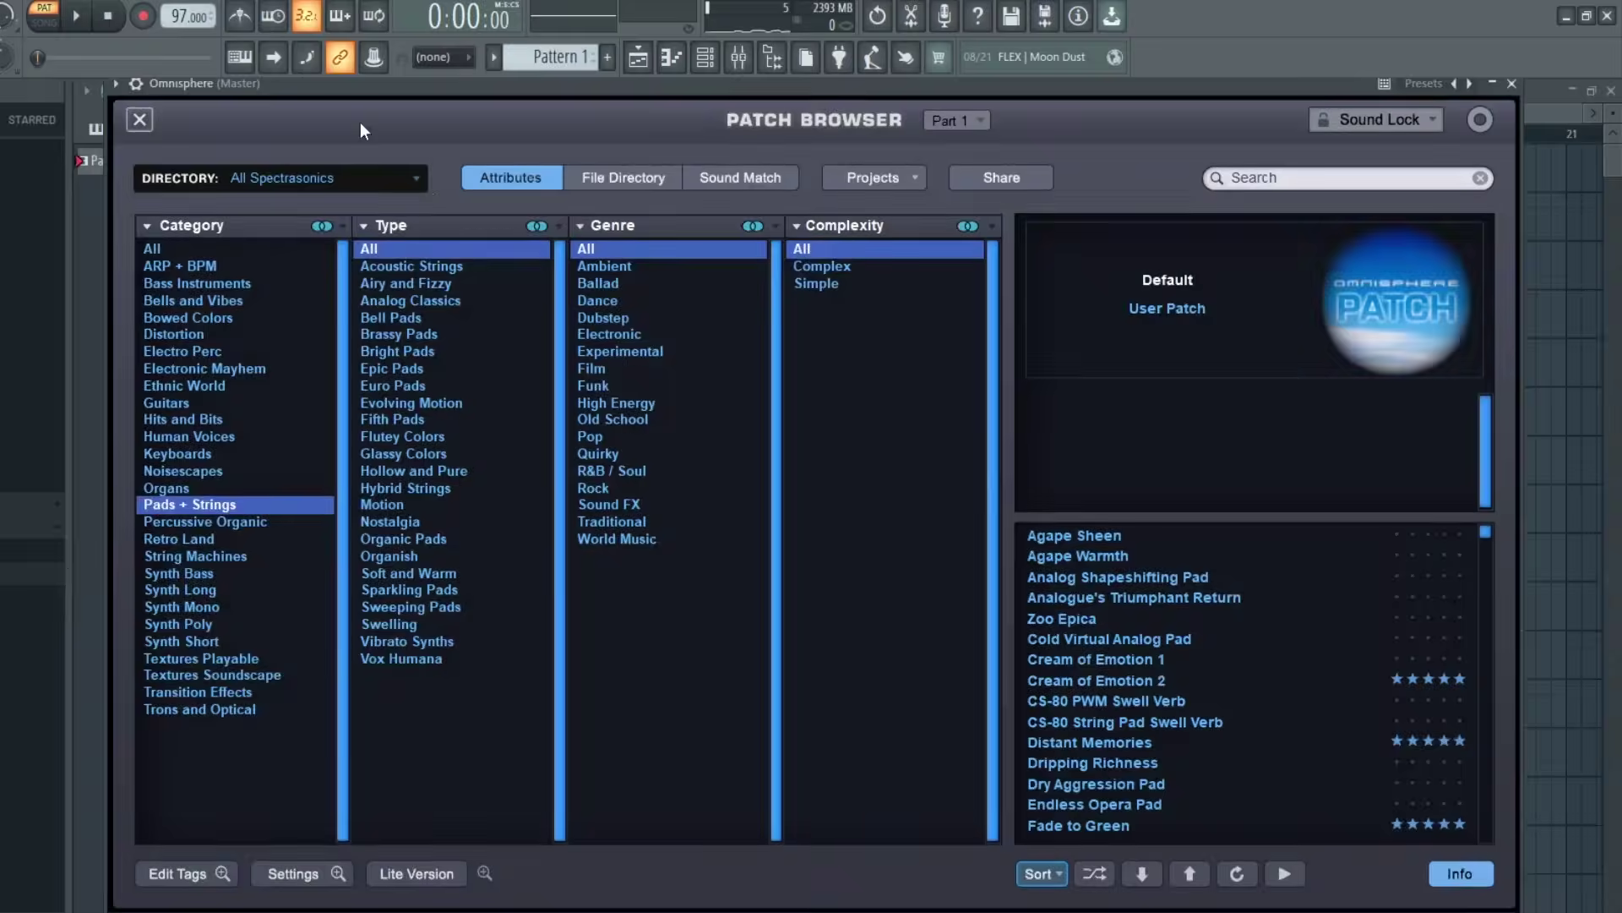
left_click(1063, 878)
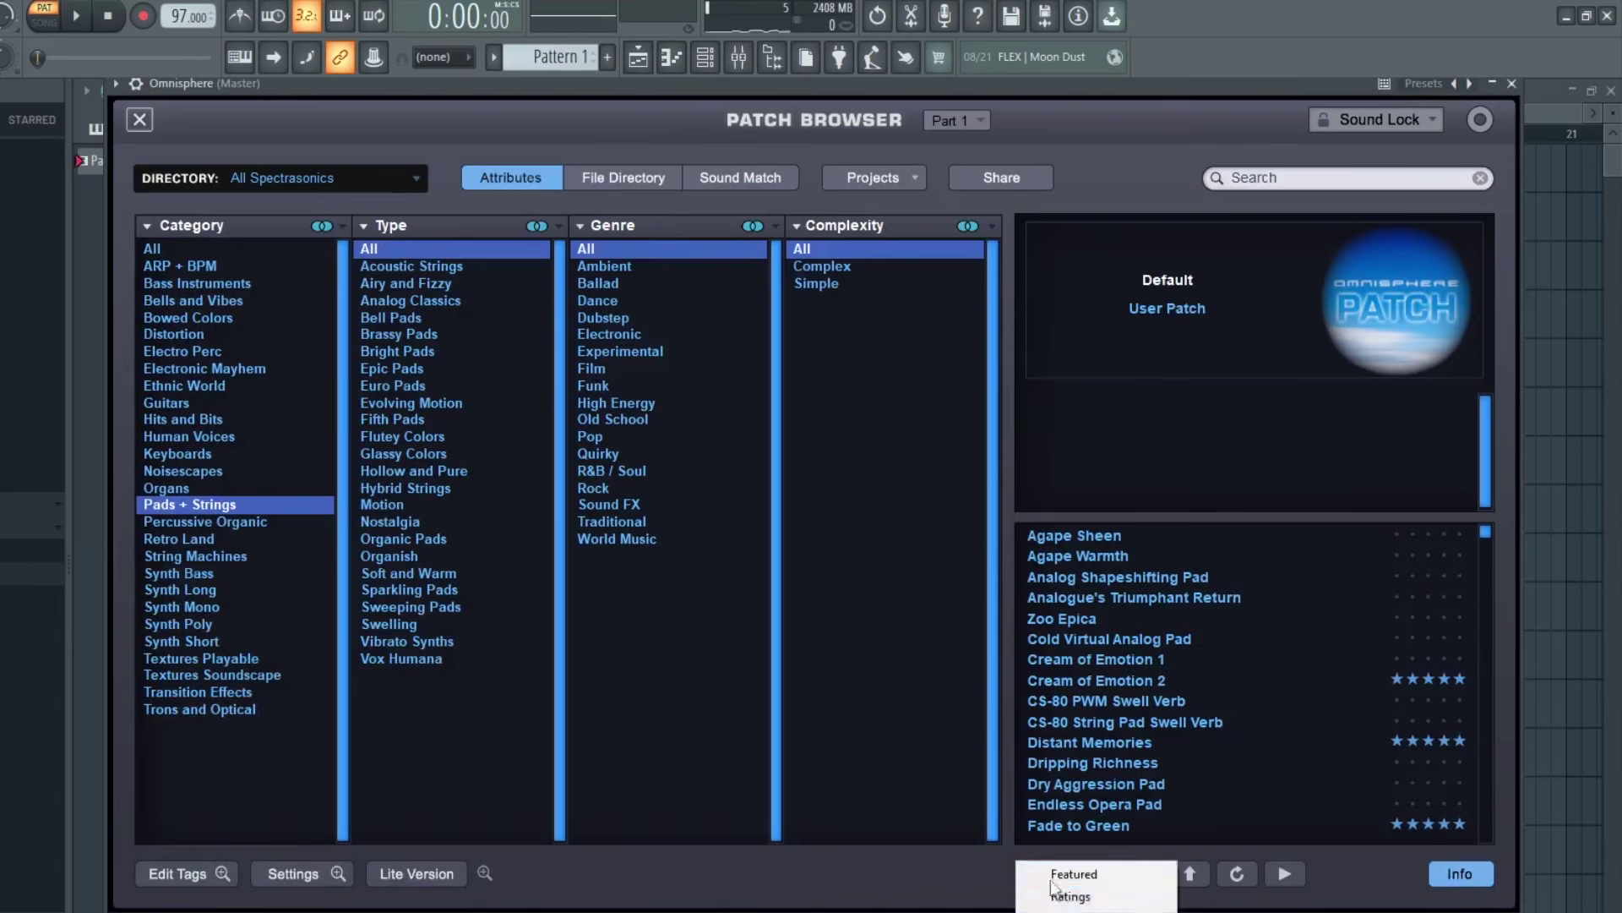
left_click(1087, 902)
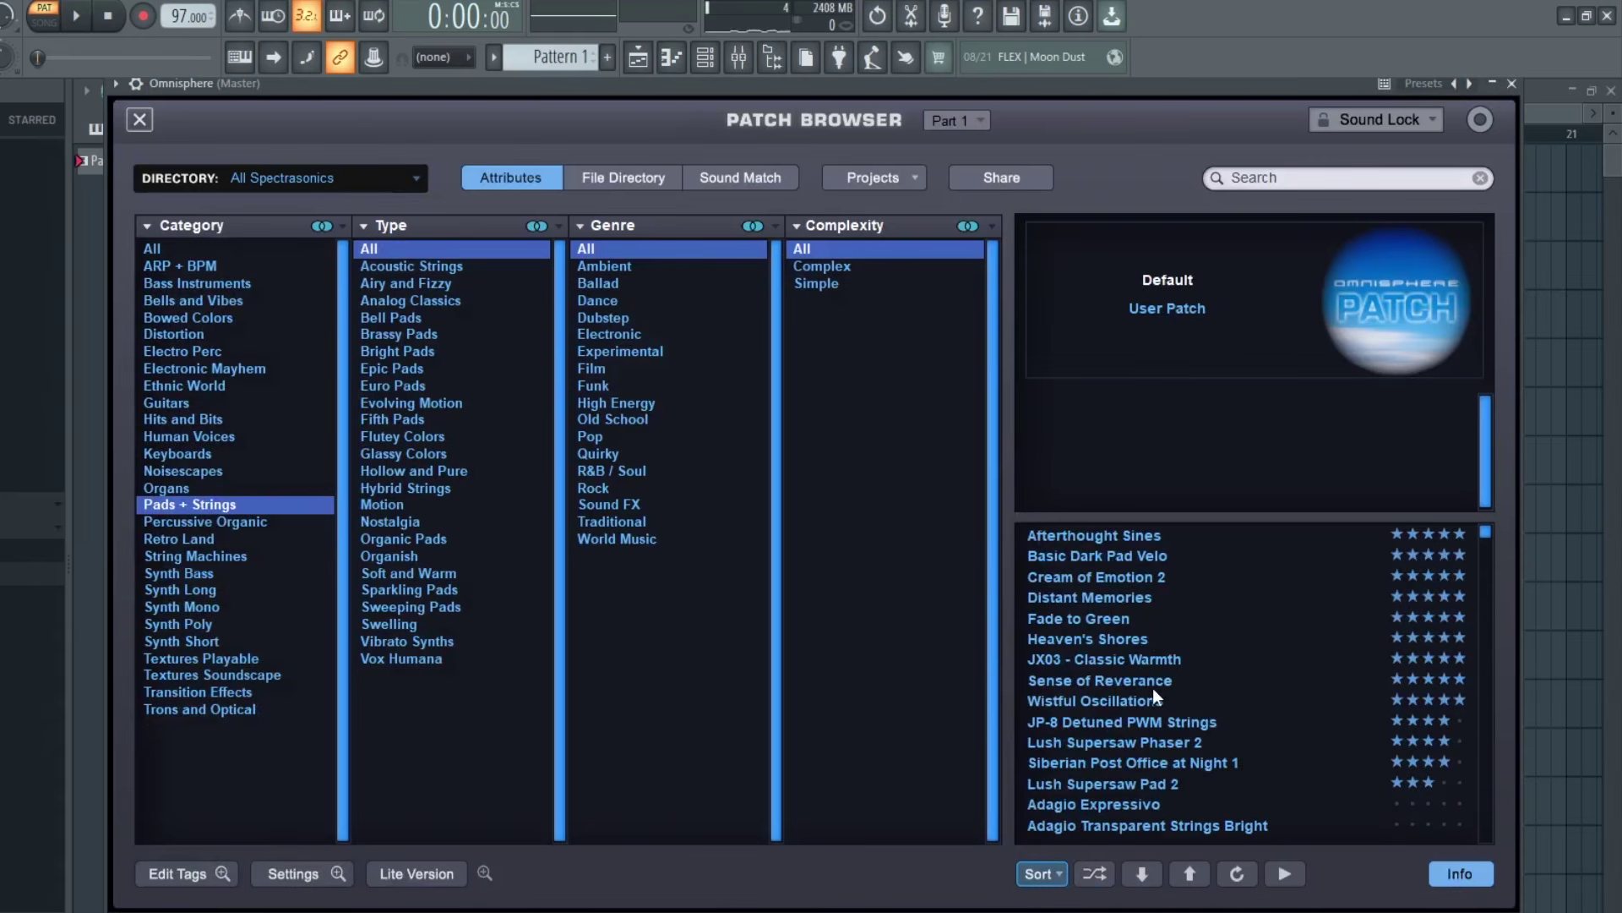
left_click(1127, 556)
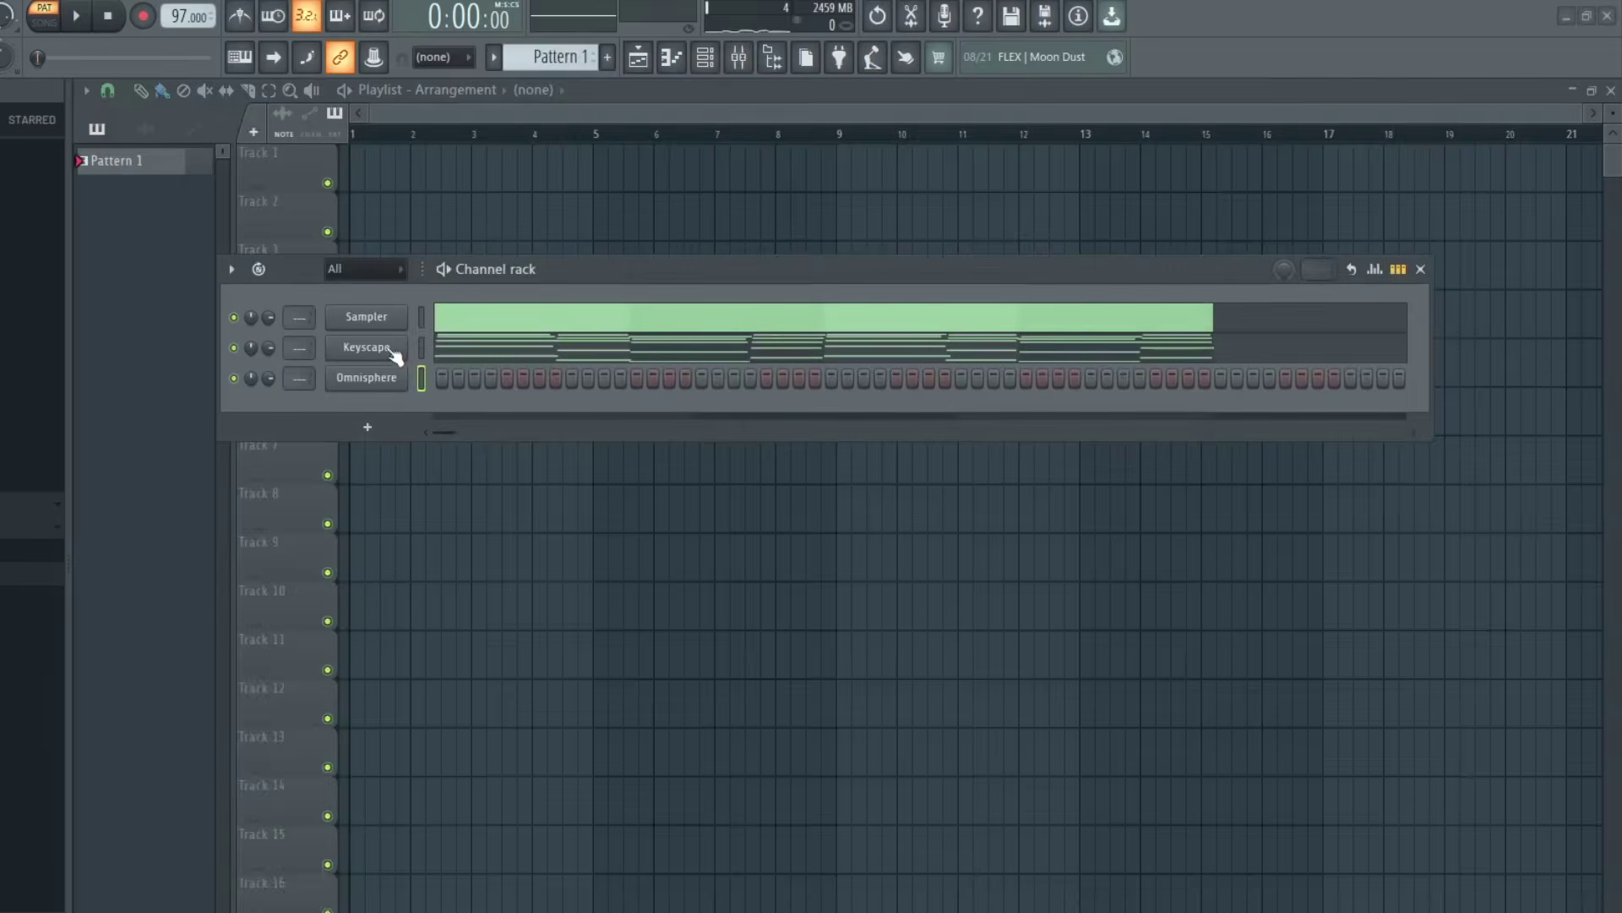
Copy the Keyscape channel's notes into the Omnisphere channel and play both layers together
right_click(401, 343)
left_click(634, 366)
right_click(370, 392)
mouse_move(490, 391)
left_click(626, 414)
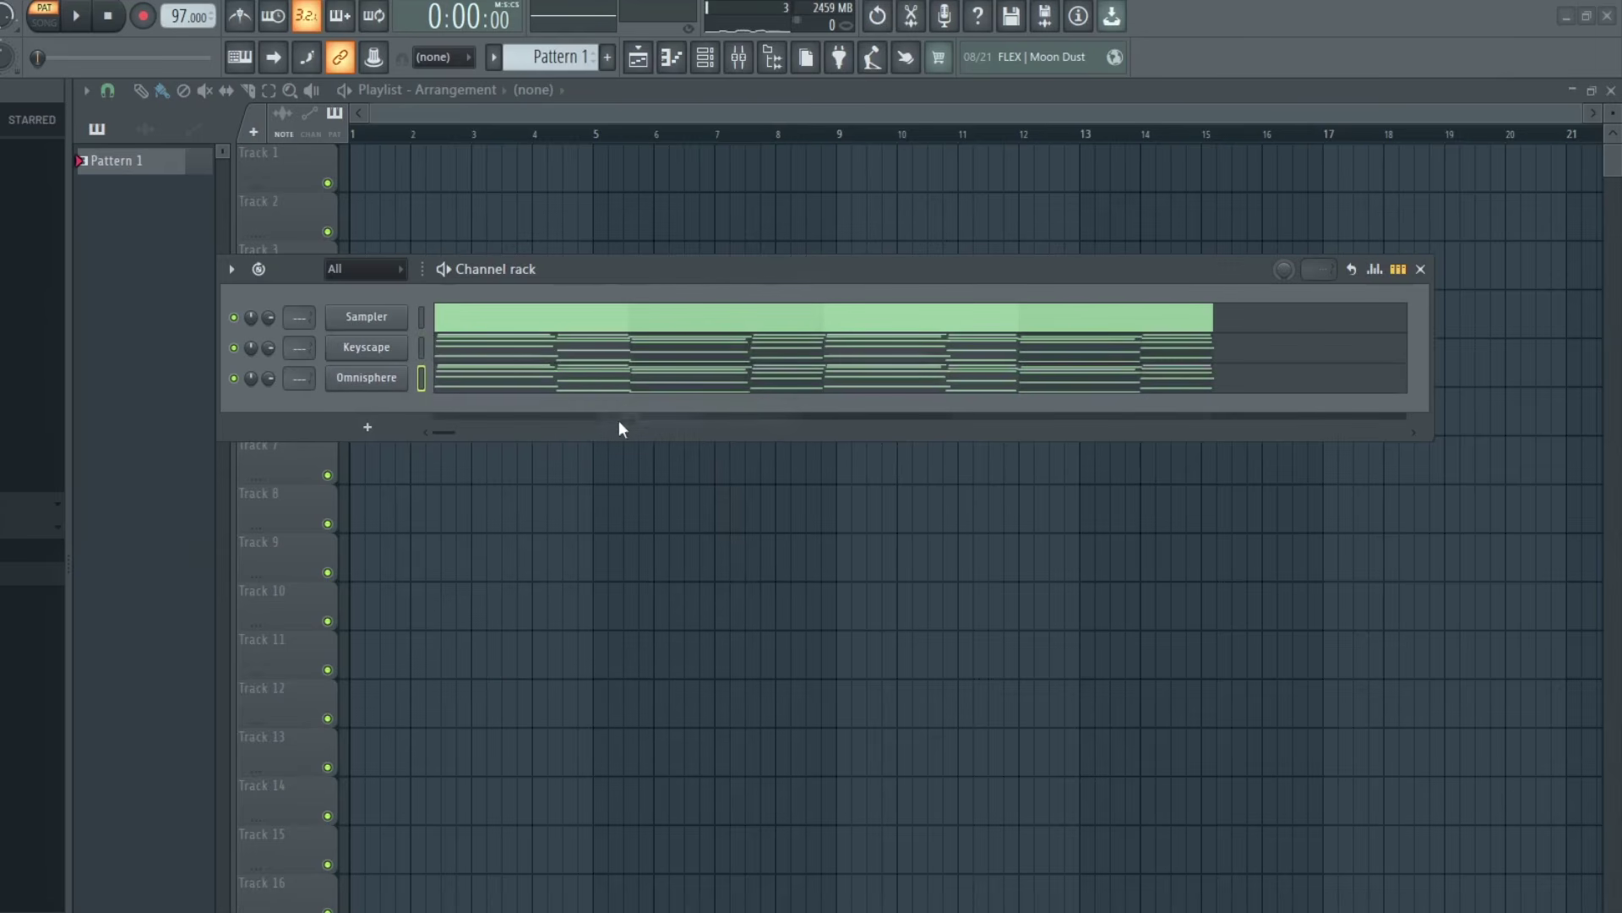
key("space")
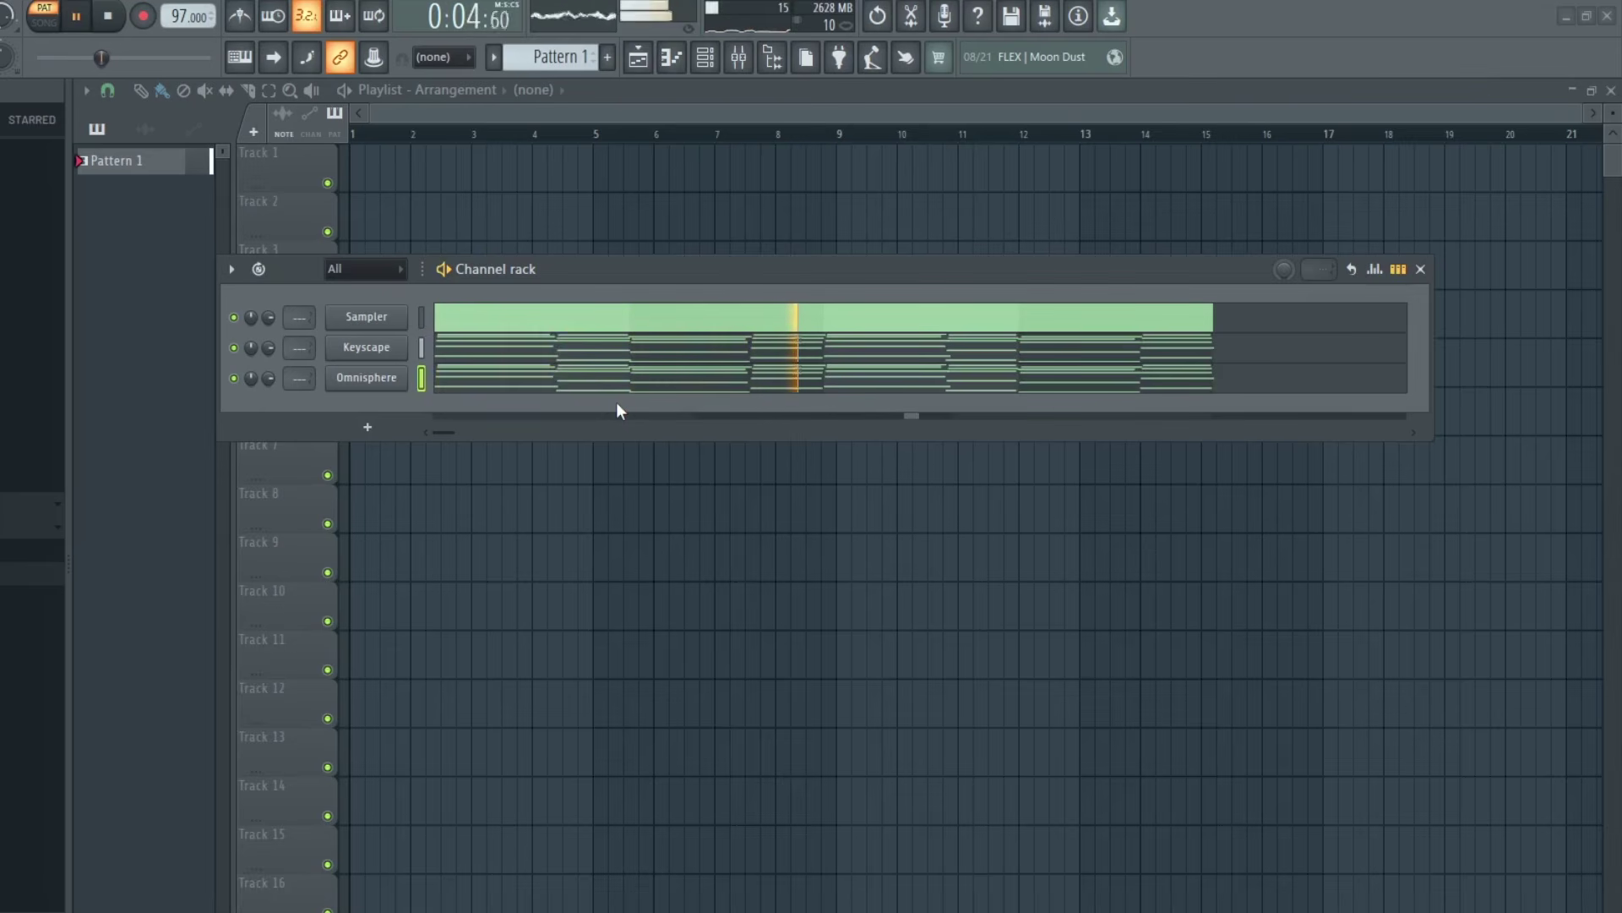
key("space")
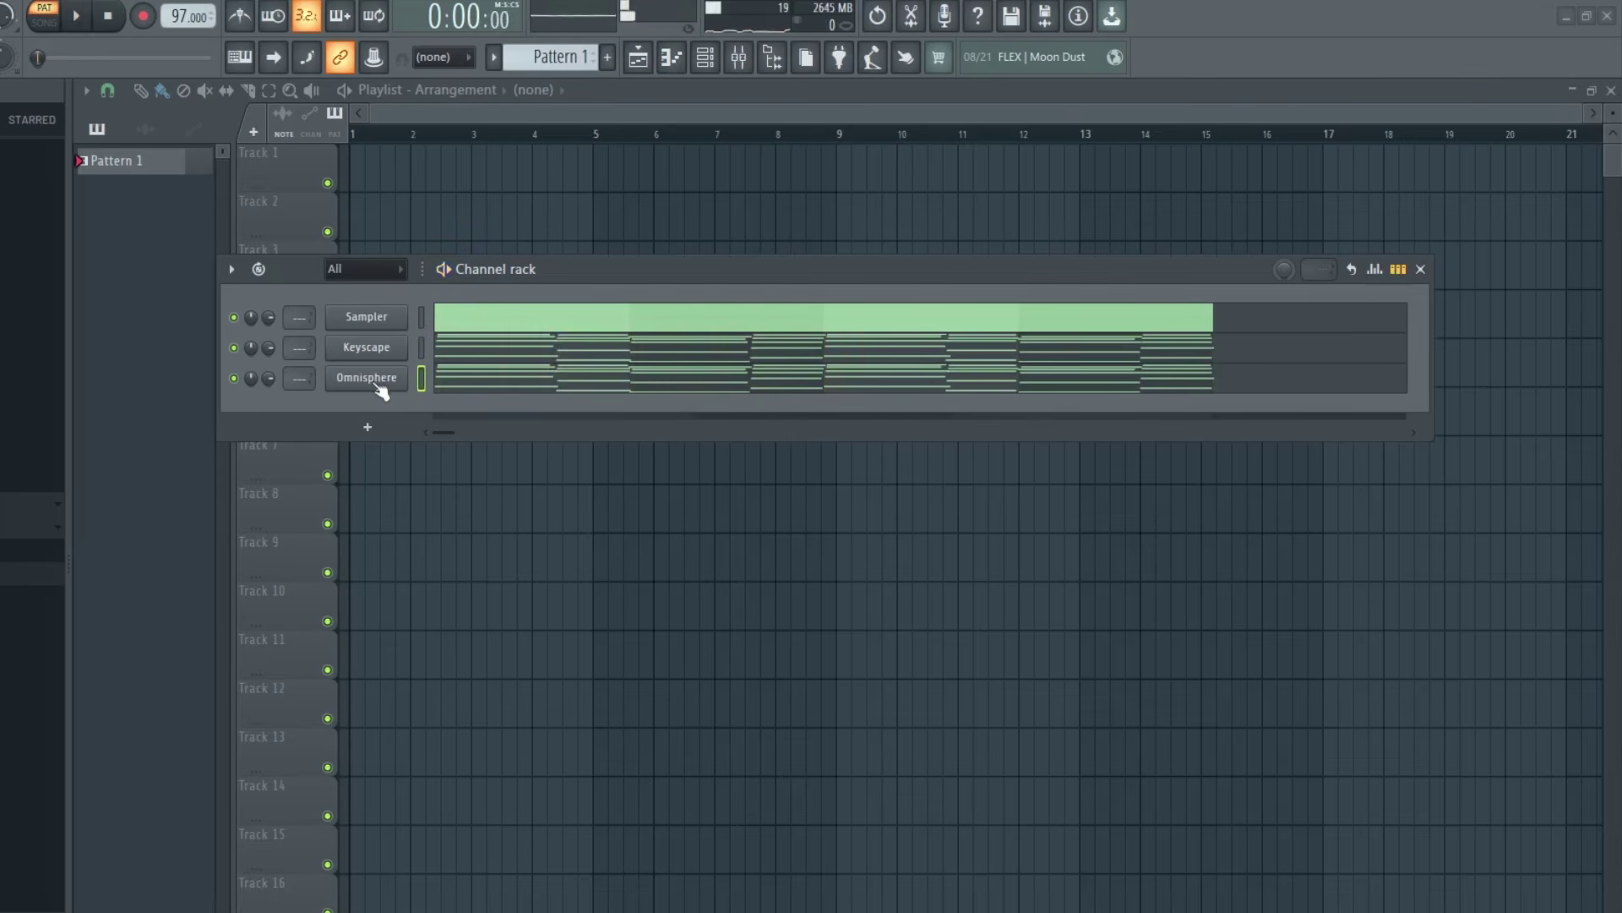
Delete all notes from D4 downward in the Omnisphere channel's piano roll, keeping only the upper chord notes
right_click(382, 391)
left_click(519, 368)
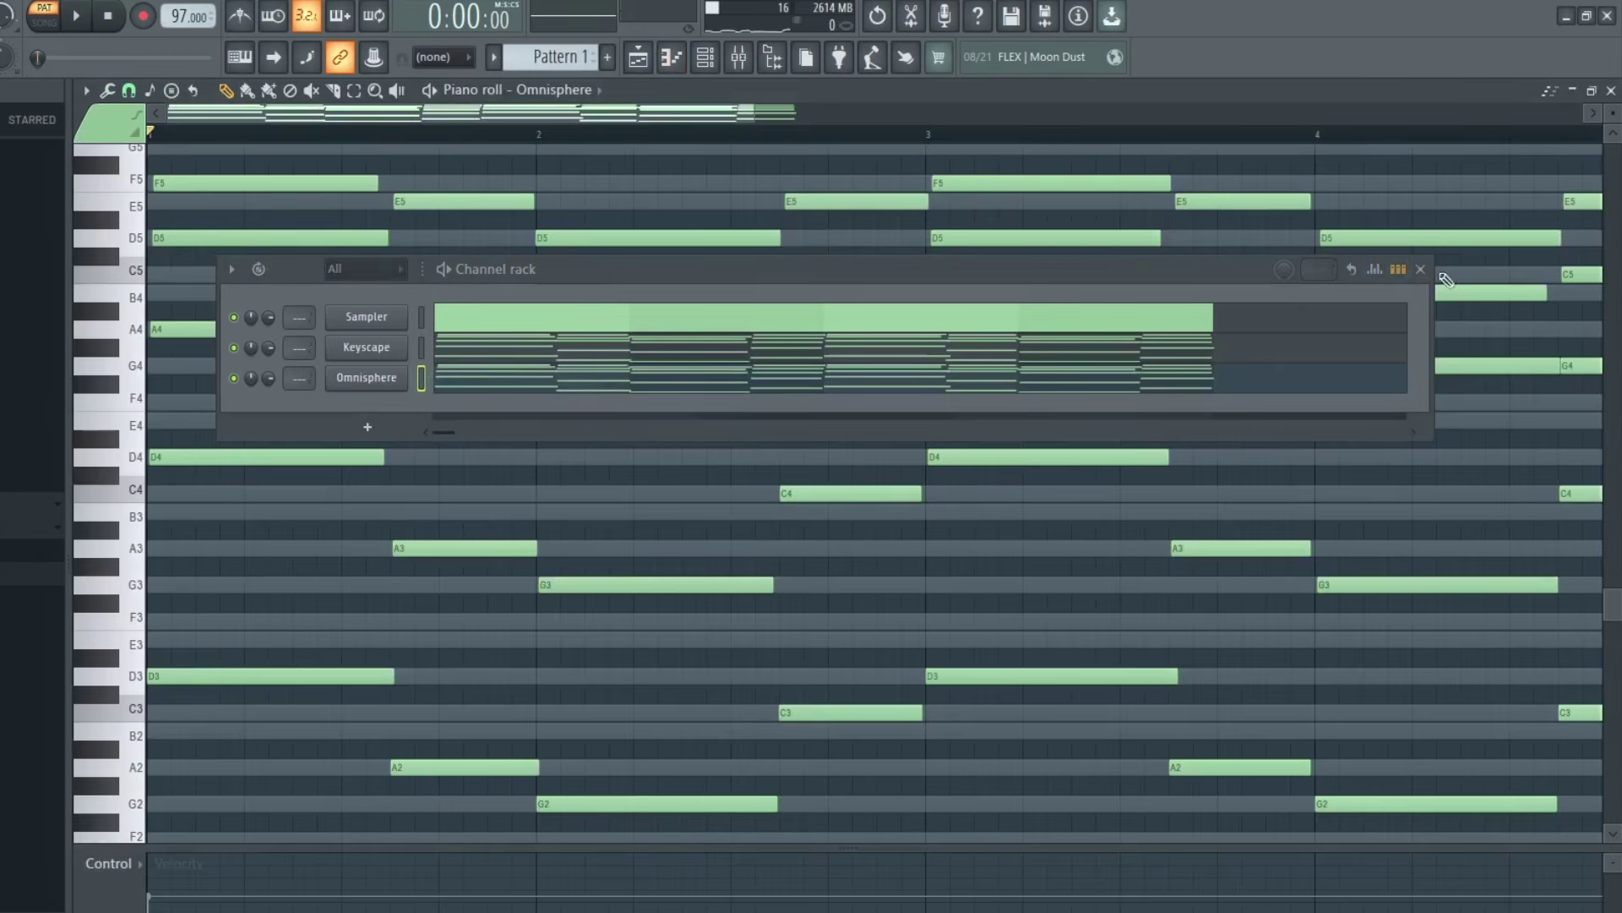
left_click(1421, 269)
scroll(760, 422, "down", 3)
left_click_drag(200, 376, 1147, 835)
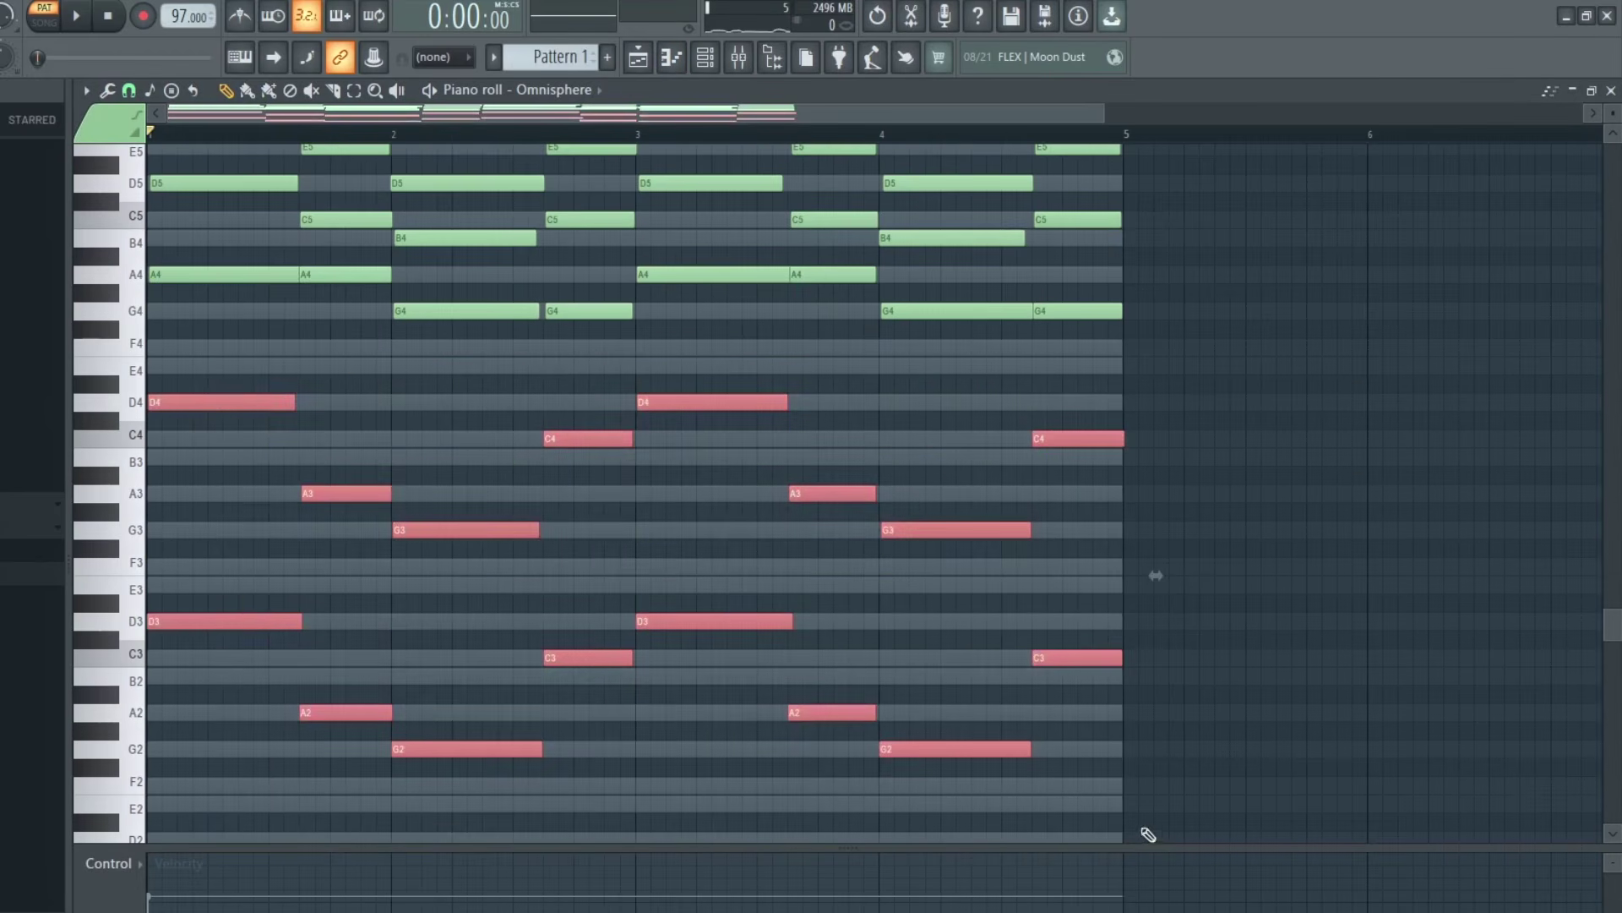
key("Delete")
scroll(294, 459, "up", 3)
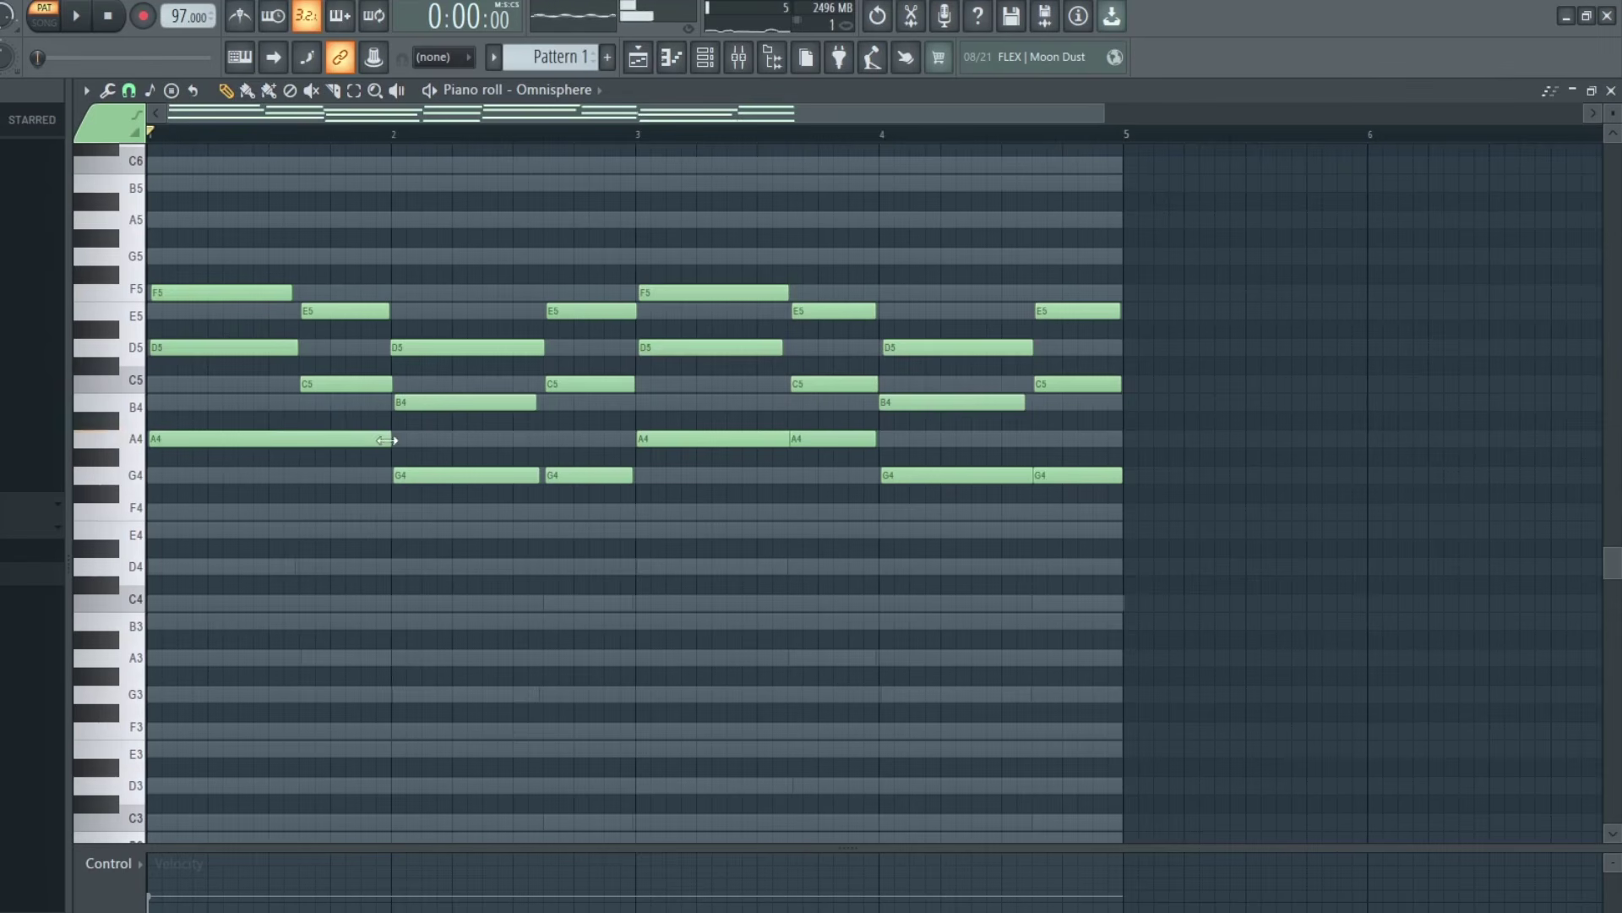
Raise all bass notes in the Augmented VOICES piano roll by four octaves, up to the G6–D7 range, and play the pattern
key("space")
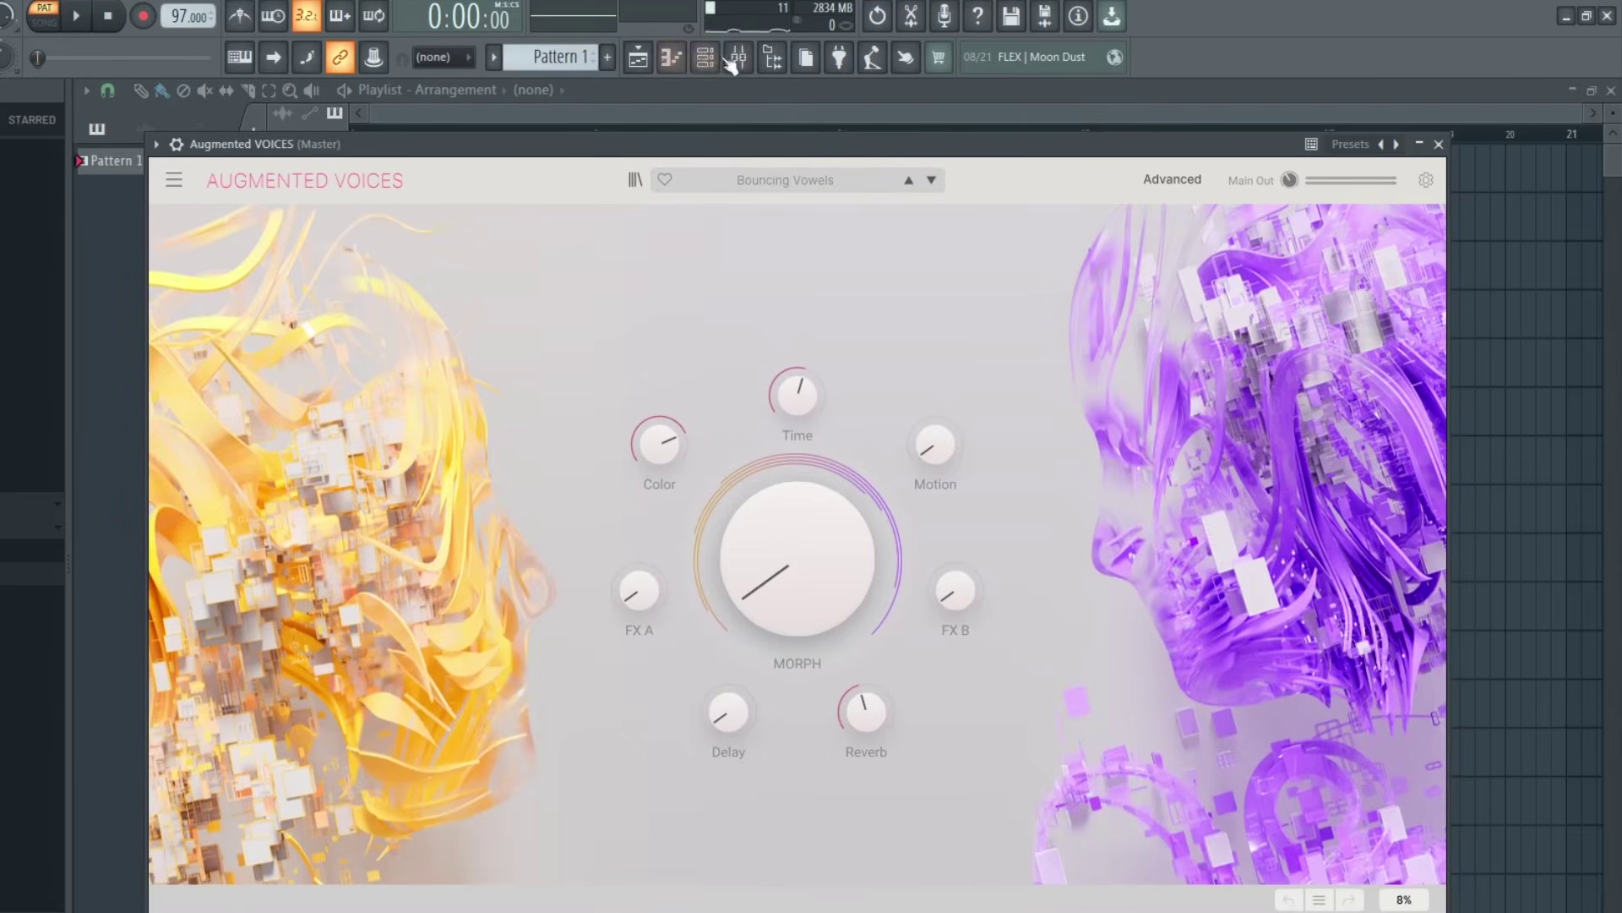
left_click(709, 59)
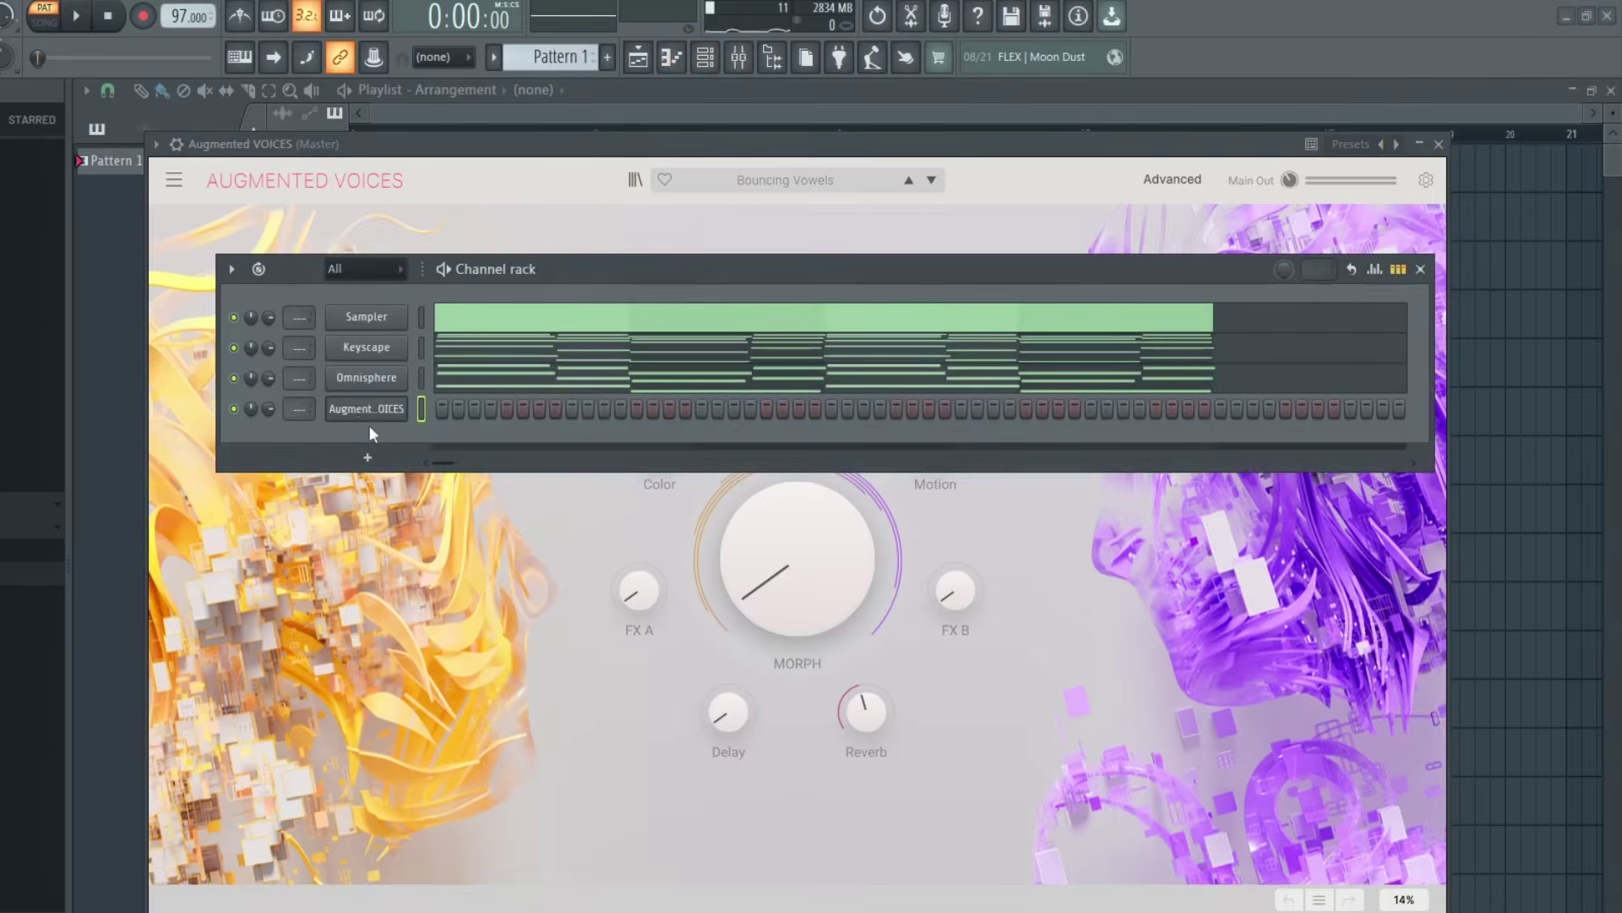
left_click_drag(232, 522, 1124, 826)
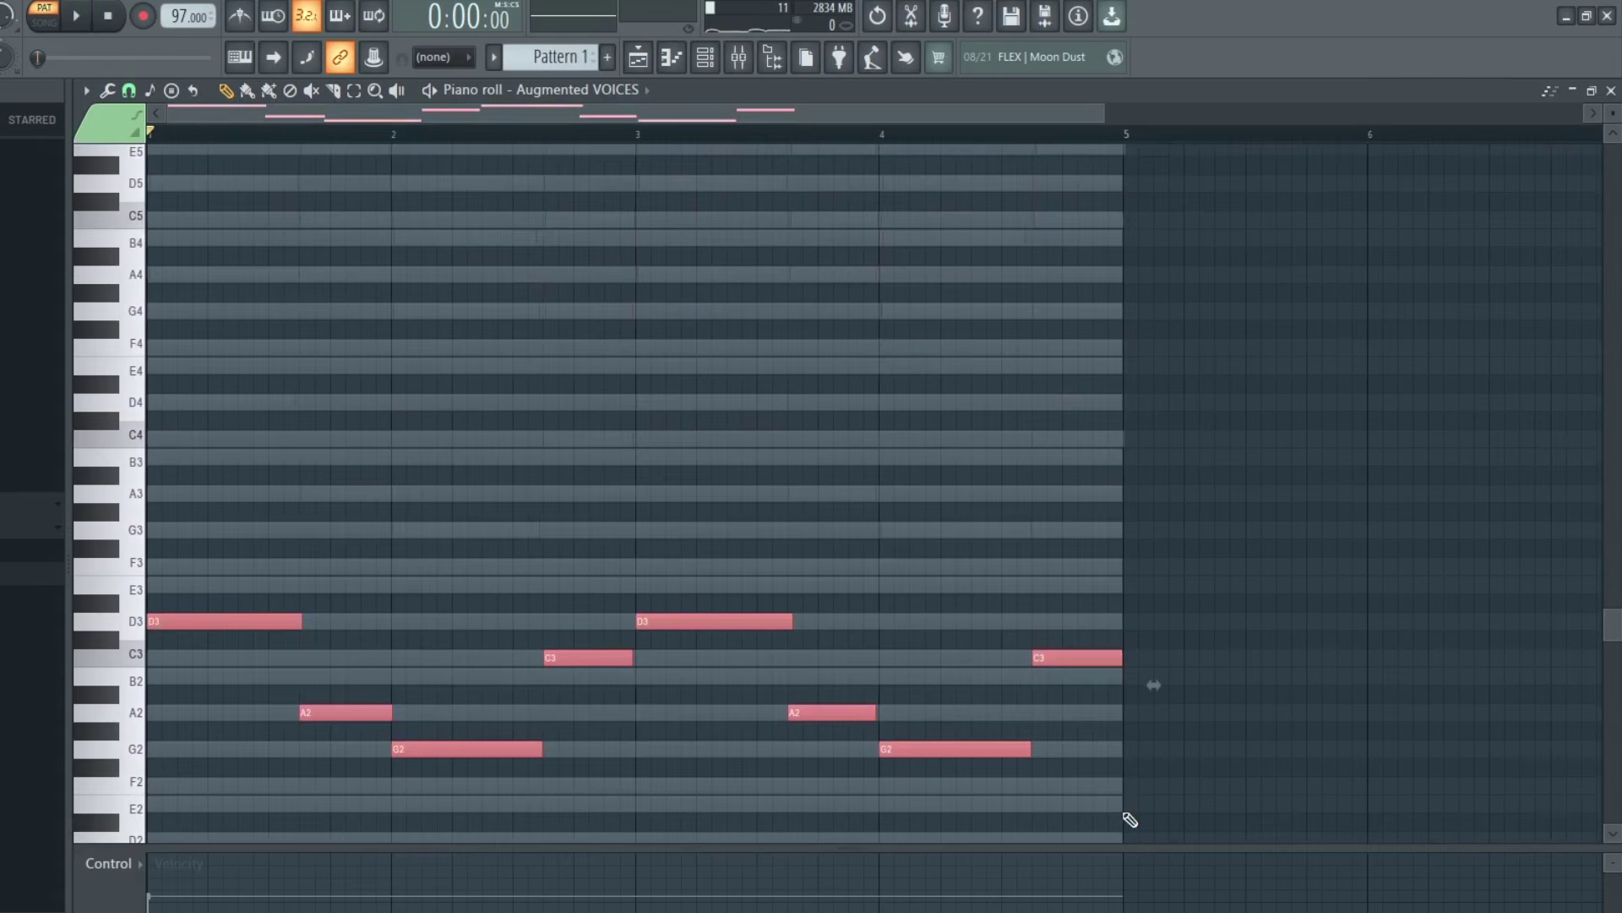
key("ctrl+Up")
key("ctrl+Up")
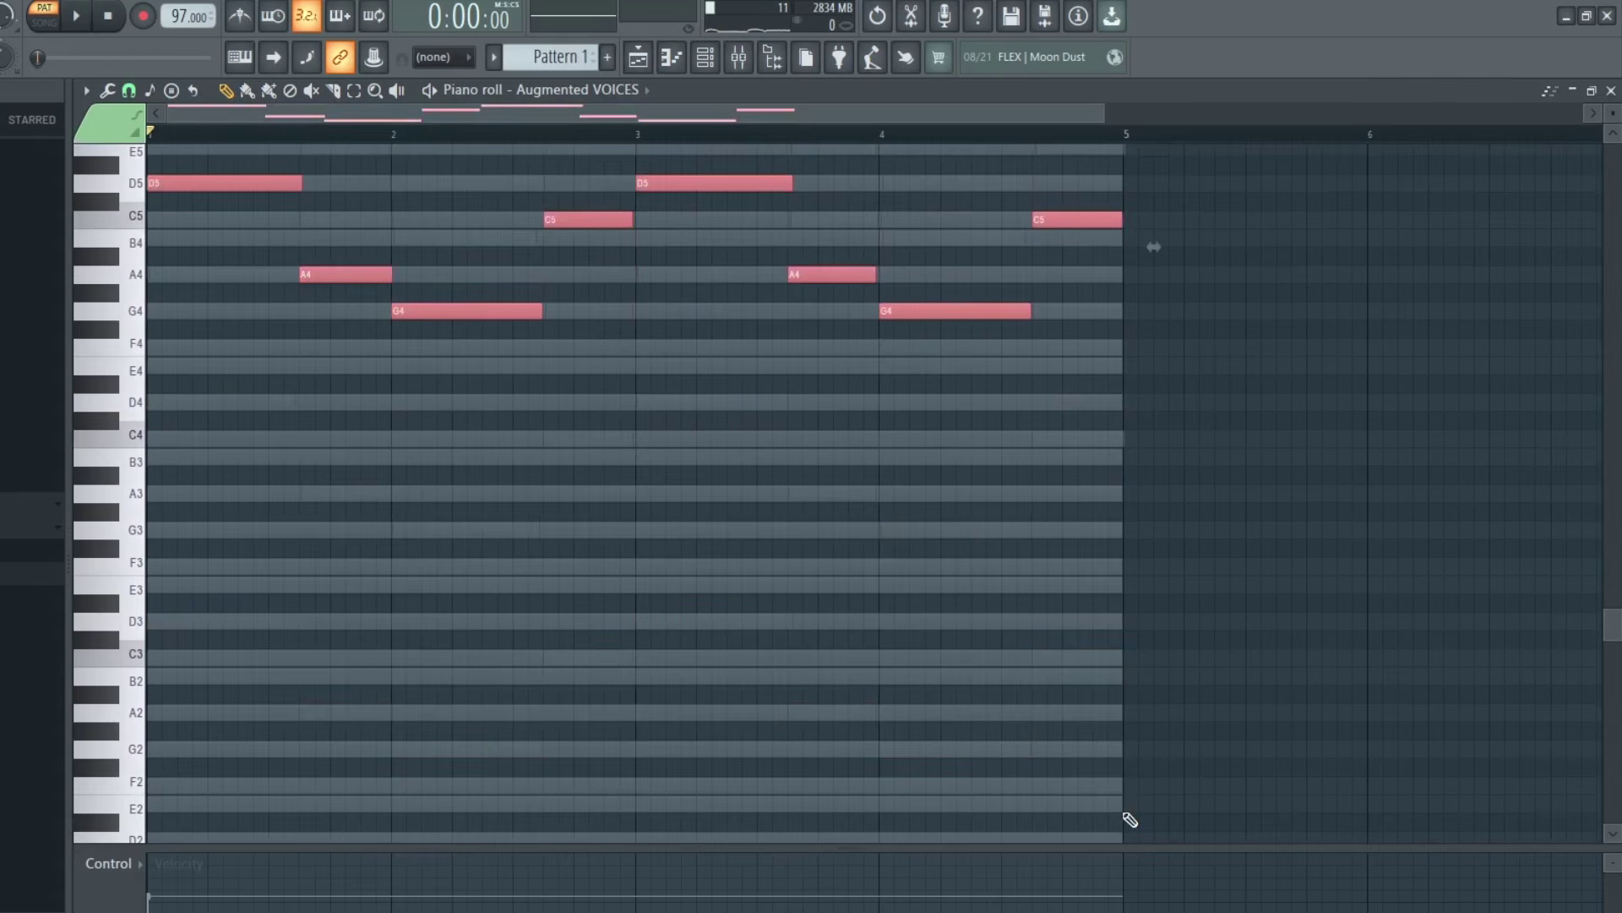
key("ctrl+Up")
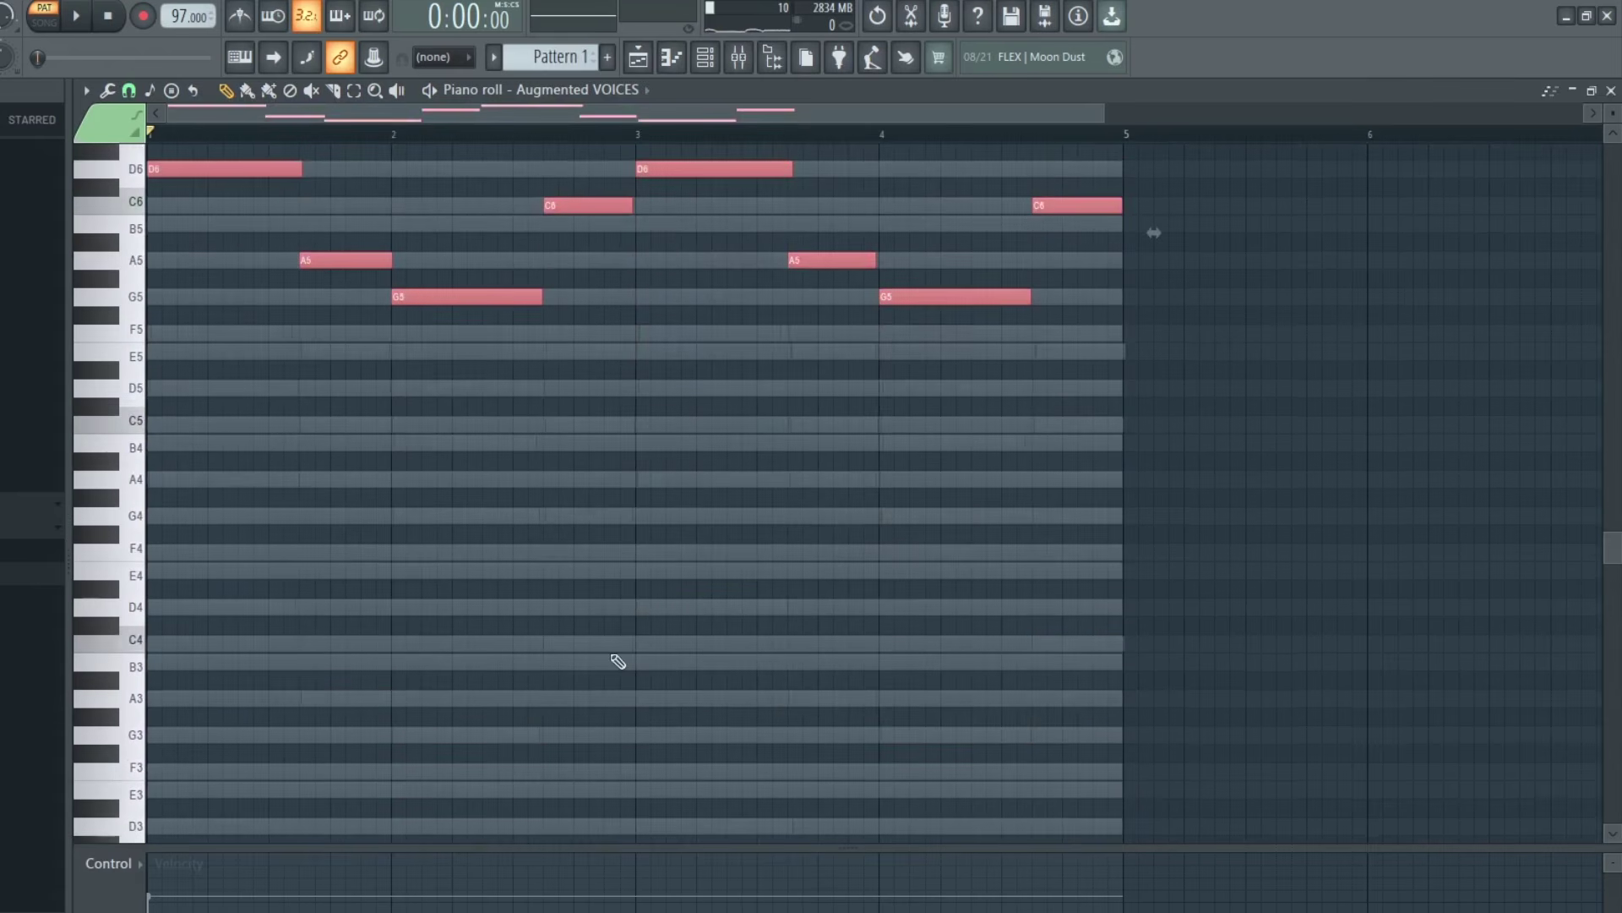
key("ctrl+Up")
key("space")
key("ctrl+d")
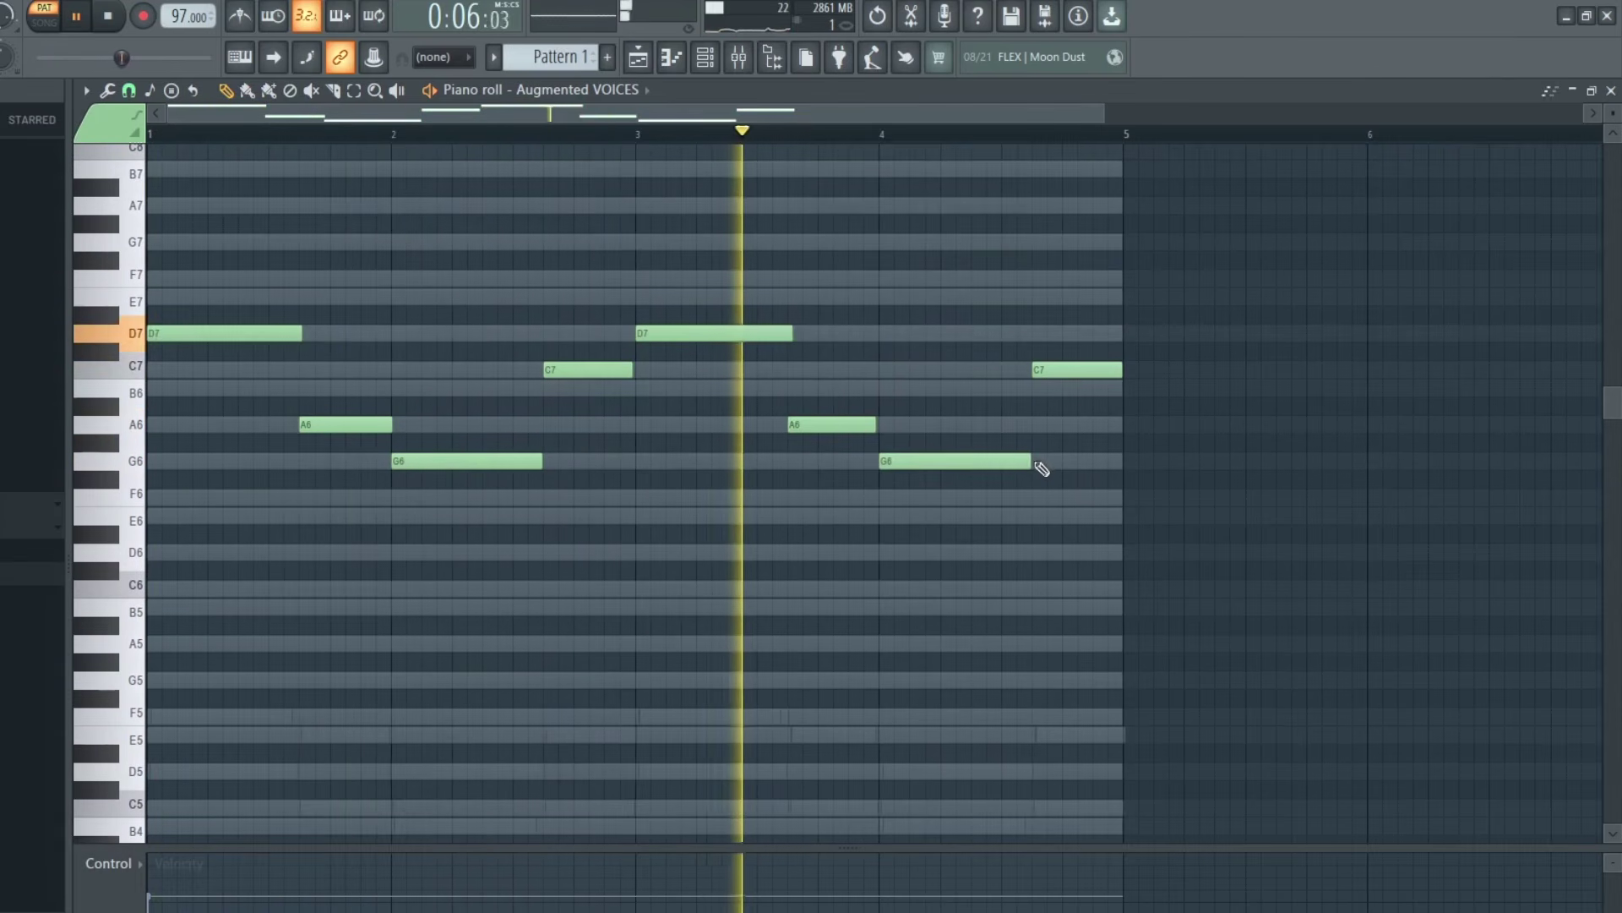
Shorten the G6 note in bar 4 and add short A6 and B6 notes leading up to the final C7
left_click_drag(1031, 461, 1004, 463)
left_click(1010, 424)
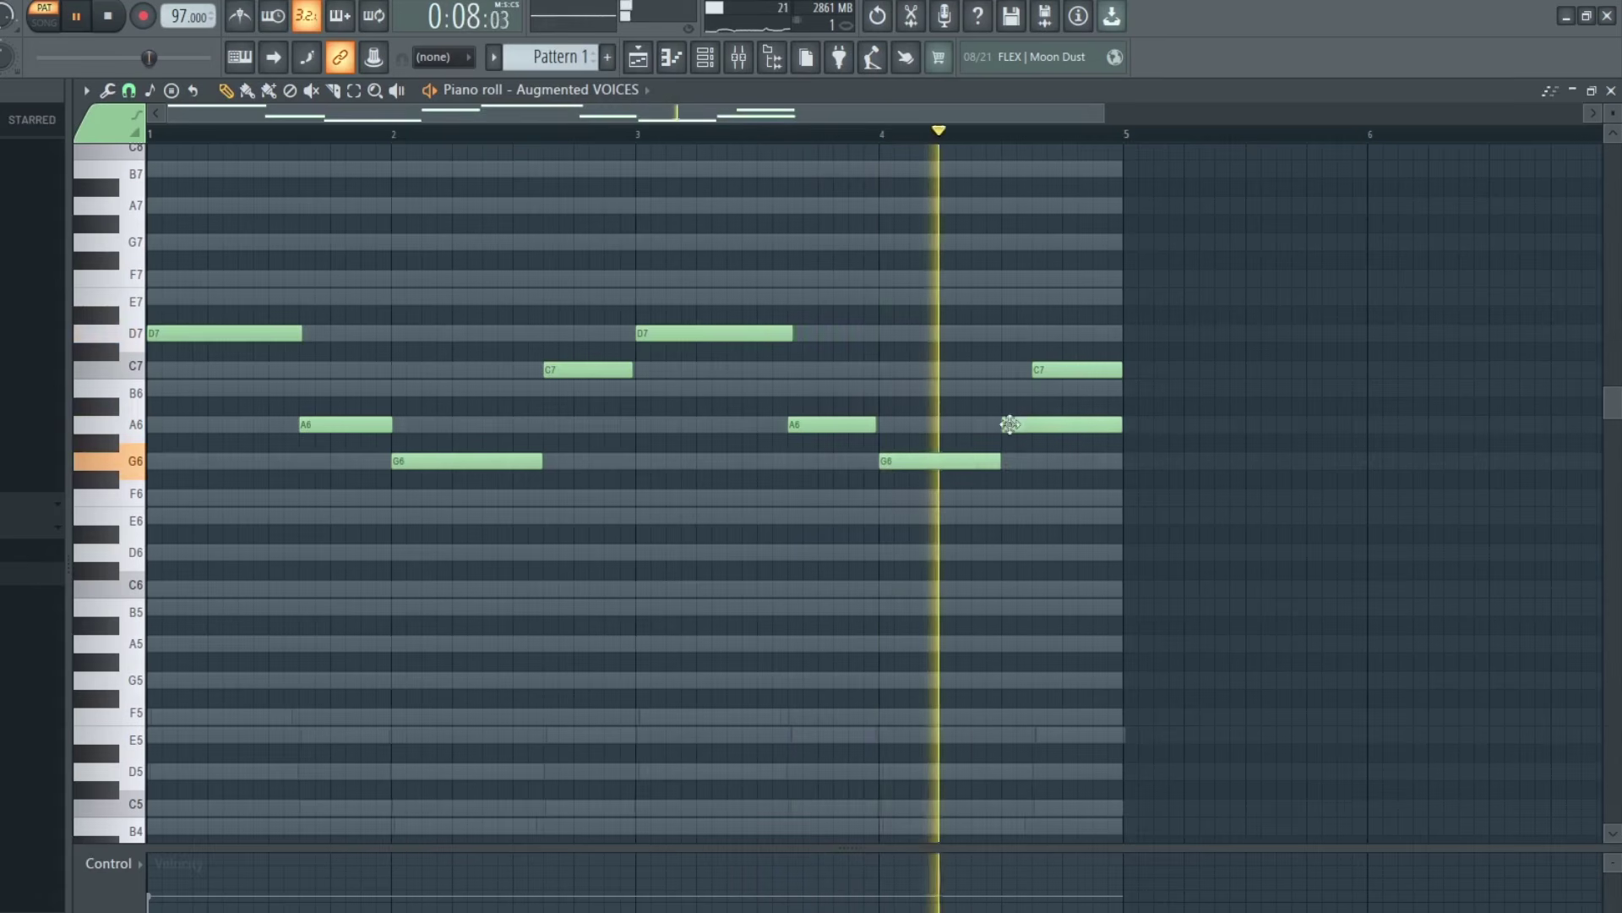
left_click_drag(1121, 424, 1016, 424)
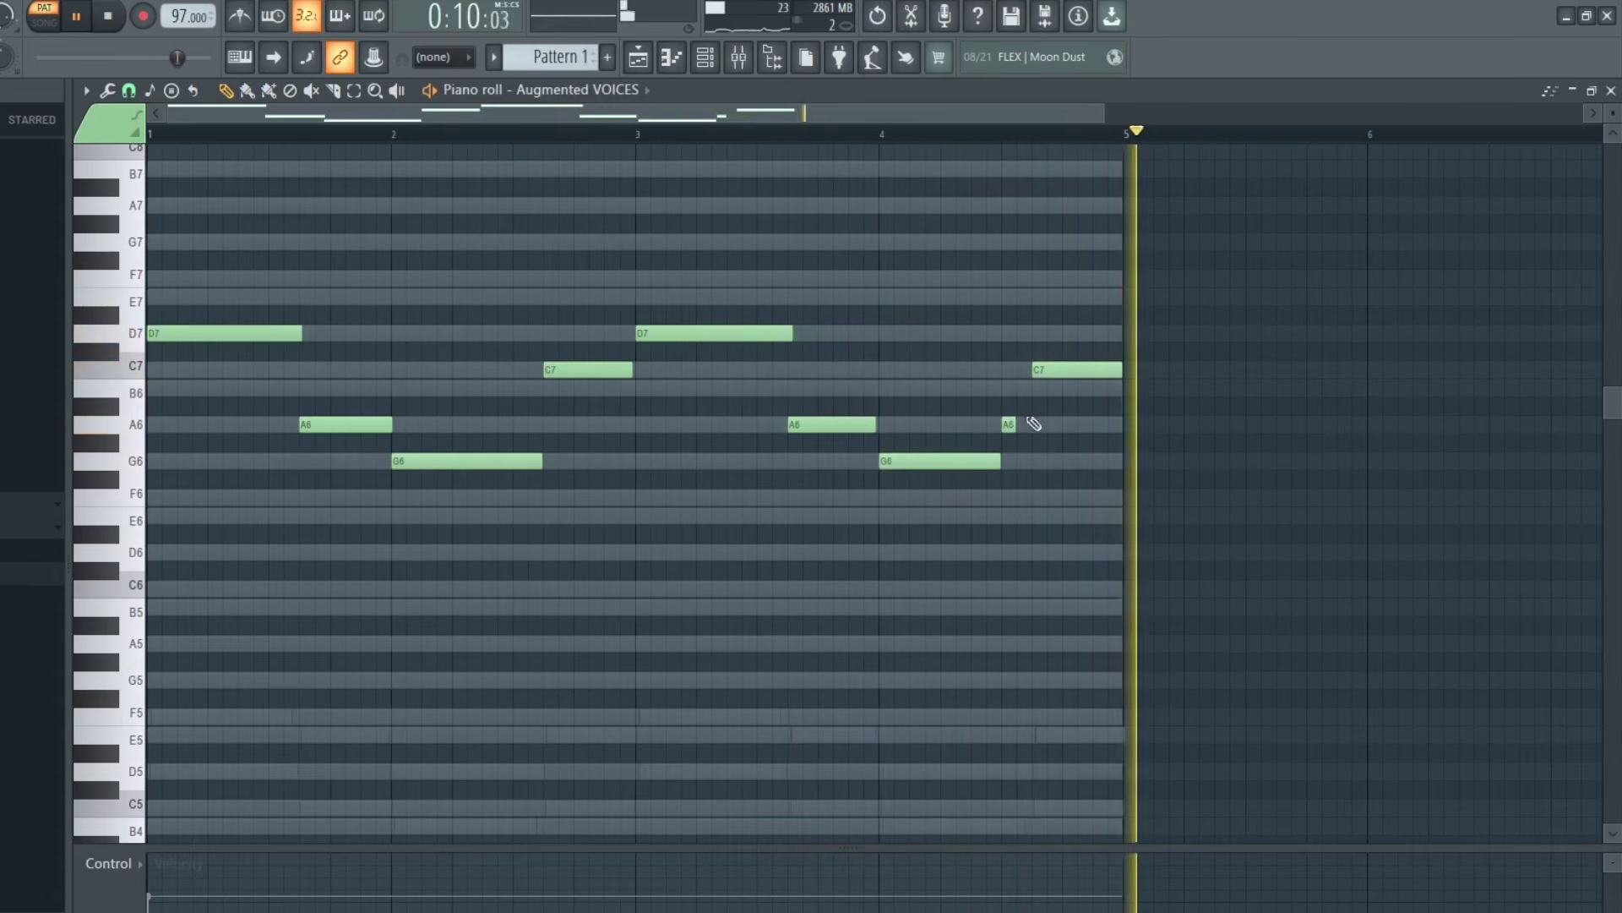
left_click(1024, 387)
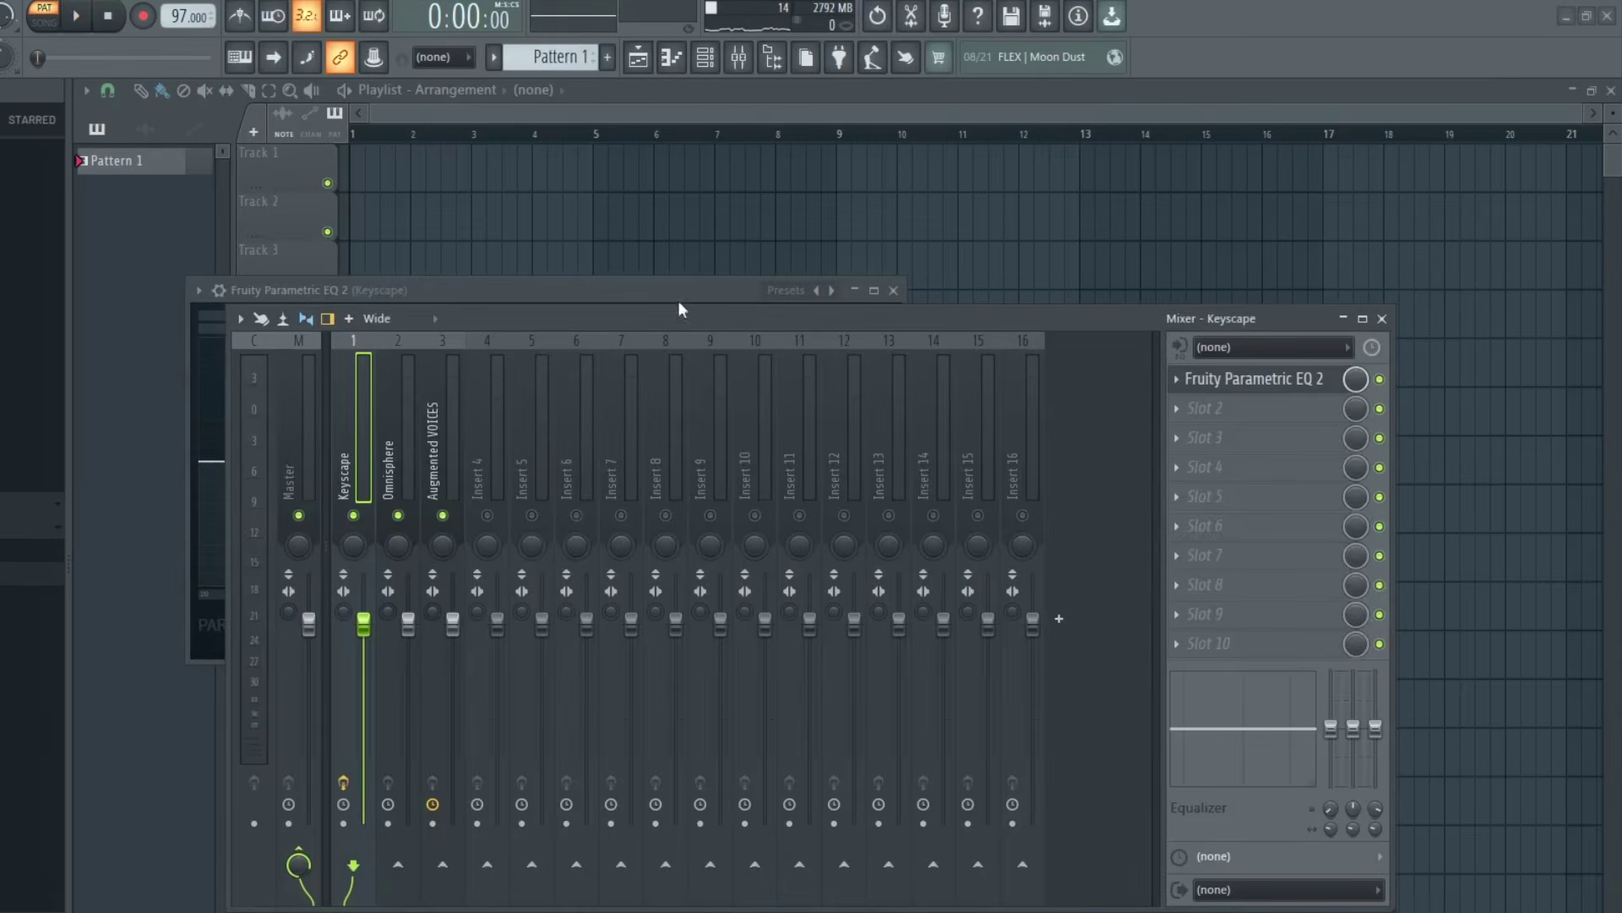
In Keyscape's Fruity Parametric EQ 2, turn band 1 into a high-pass that cuts the lows and pull band 7 down during playback
left_click_drag(680, 304, 682, 431)
left_click_drag(628, 294, 872, 109)
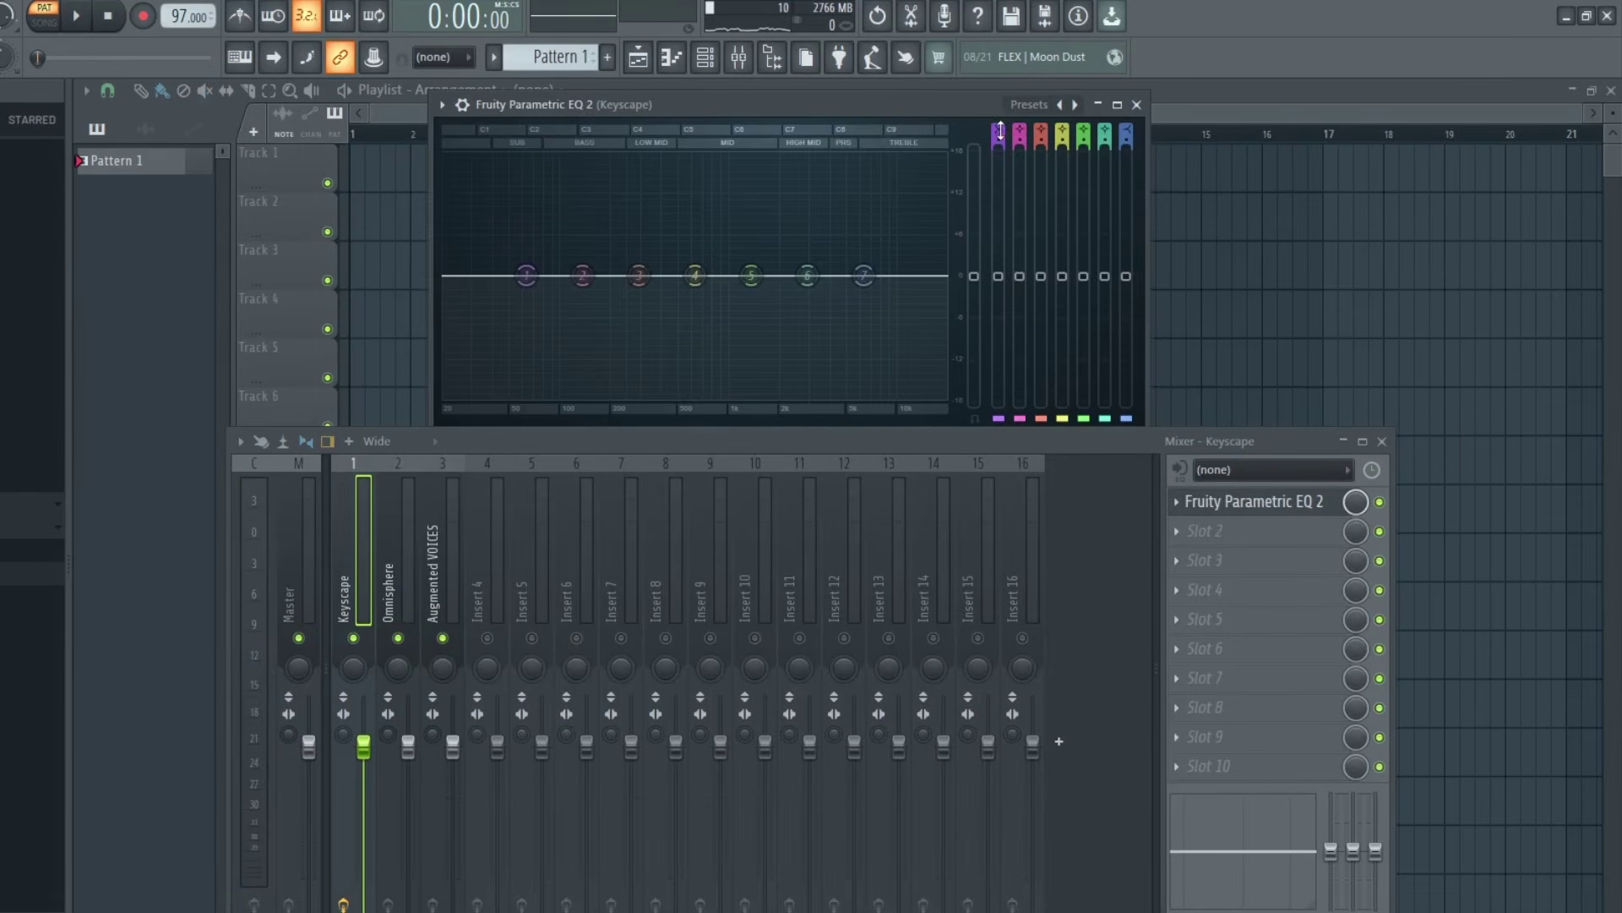
left_click_drag(1000, 131, 1004, 152)
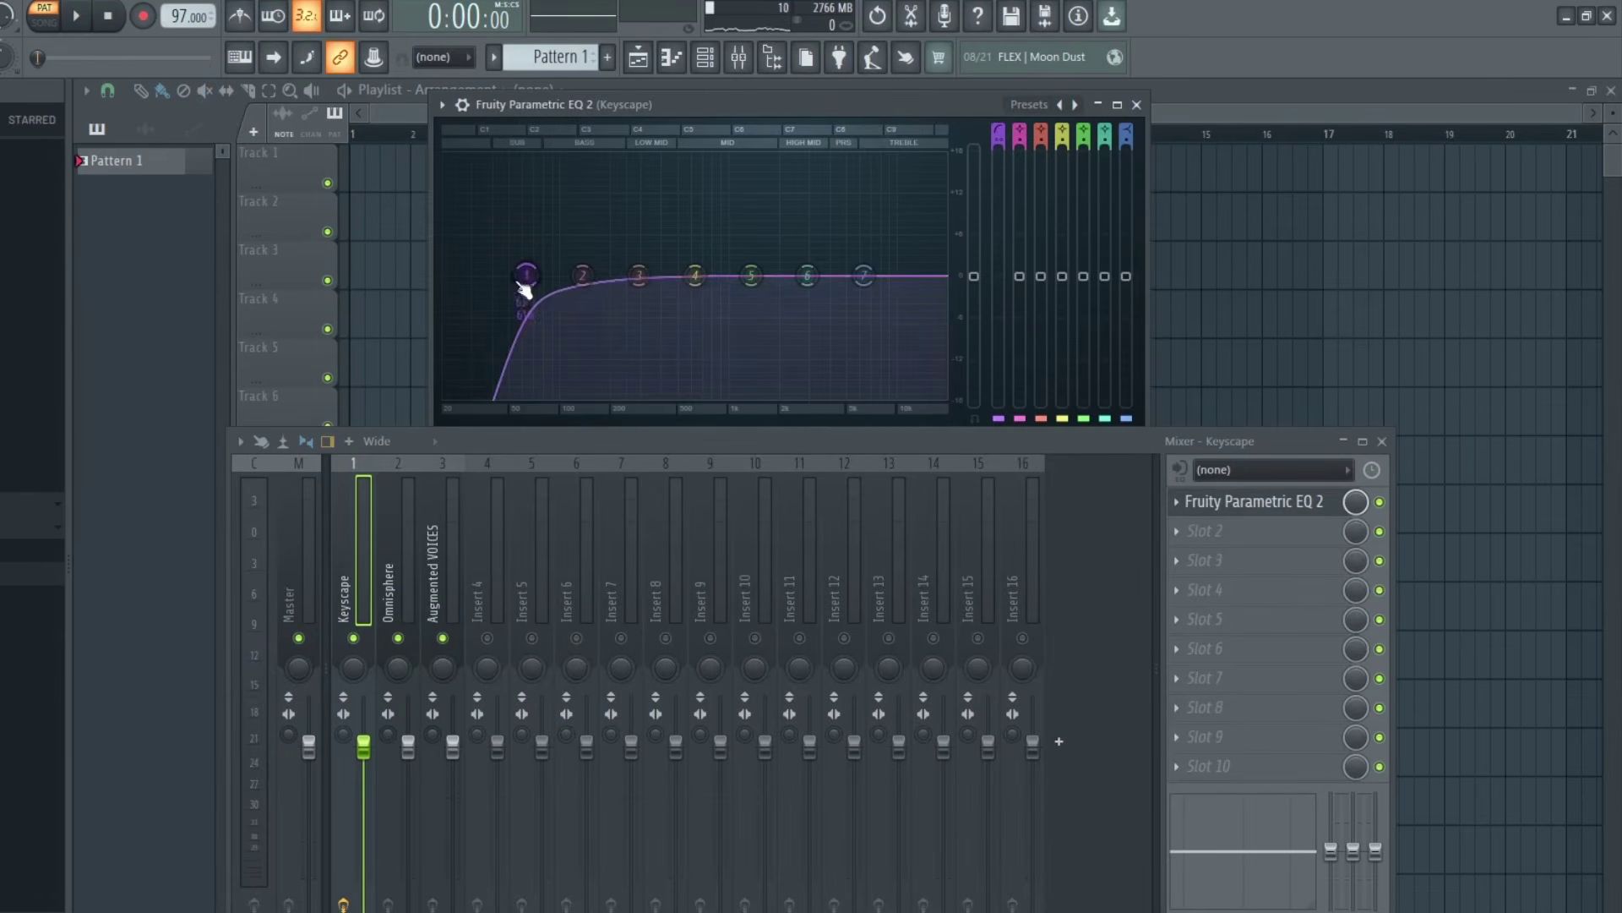
left_click_drag(526, 274, 619, 275)
key("space")
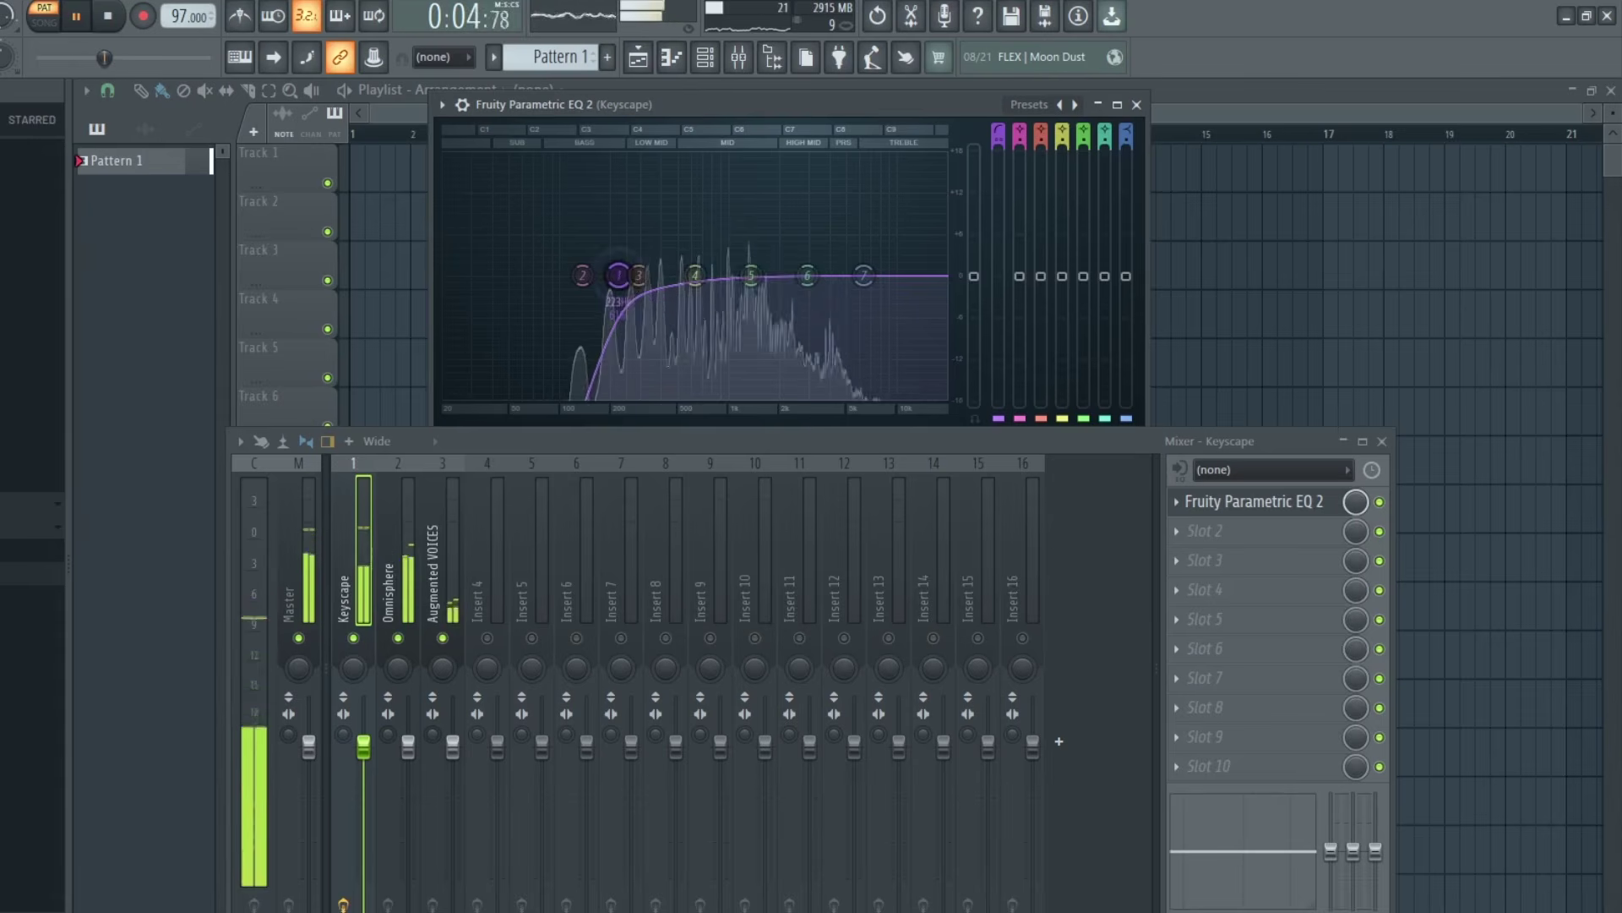
left_click_drag(862, 275, 798, 327)
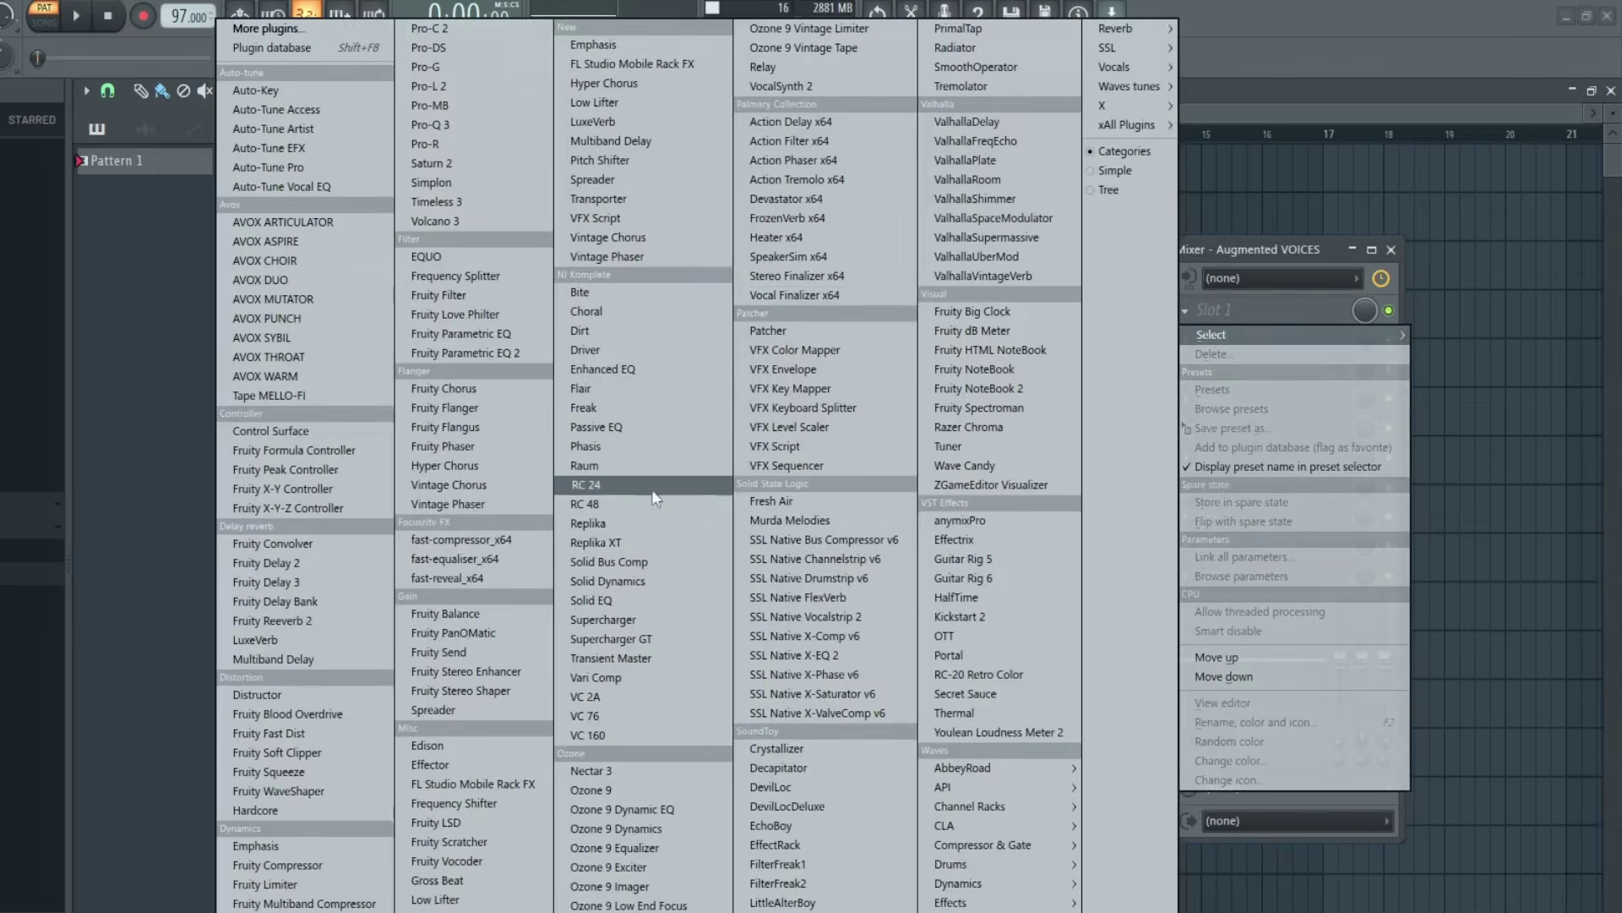
Insert Raum on the Augmented VOICES mixer track and raise its mix above 50% while the pattern plays
left_click(592, 466)
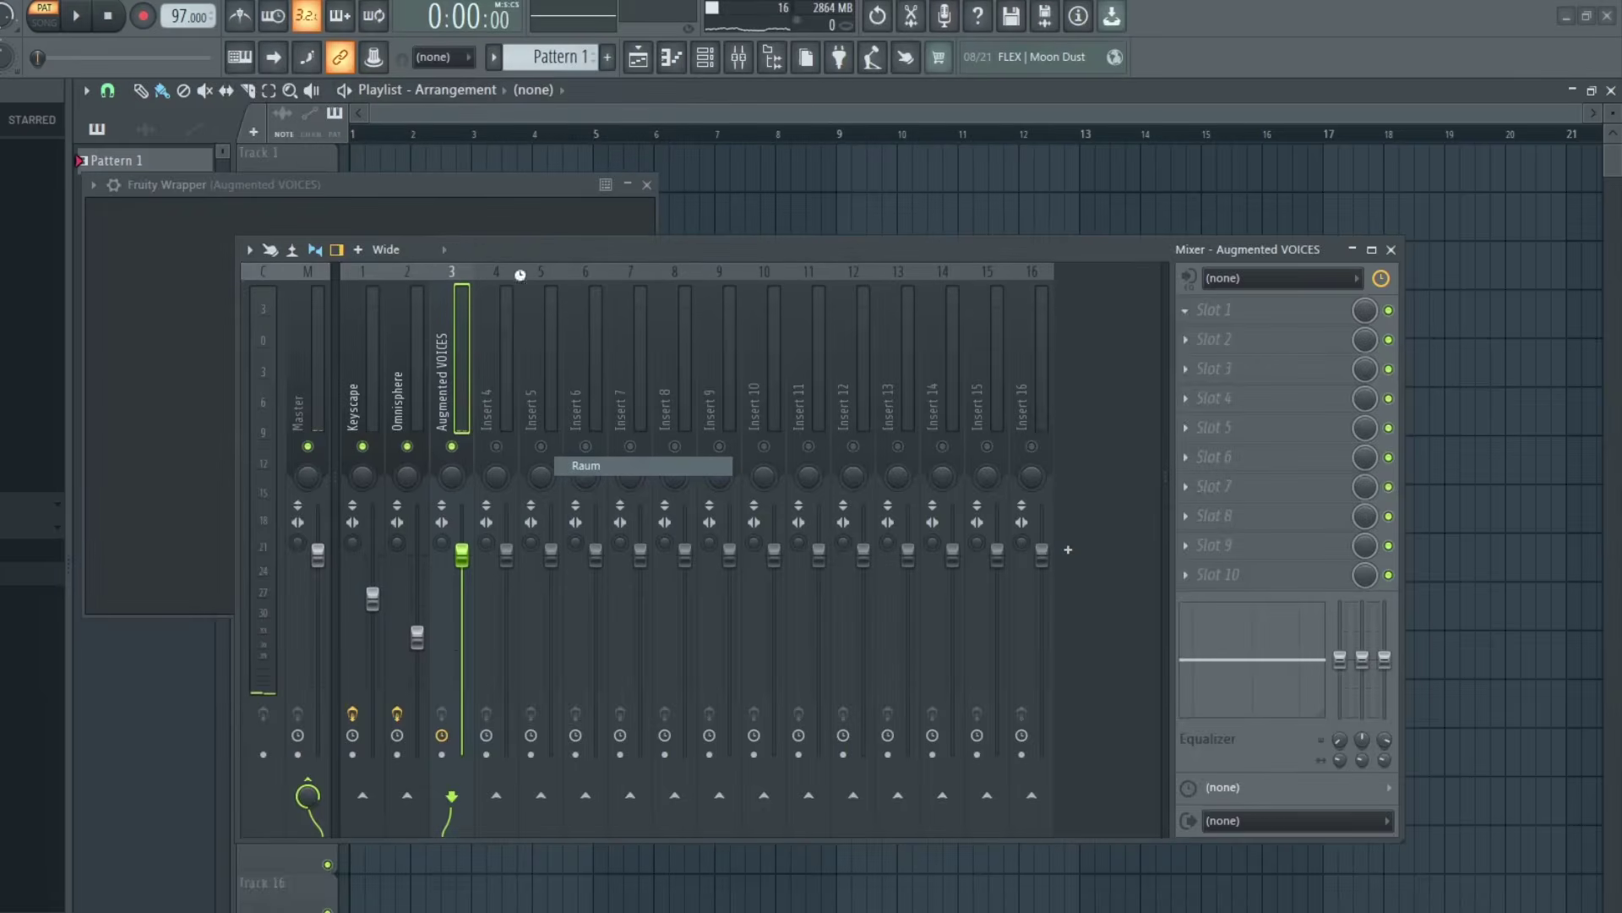
left_click(77, 16)
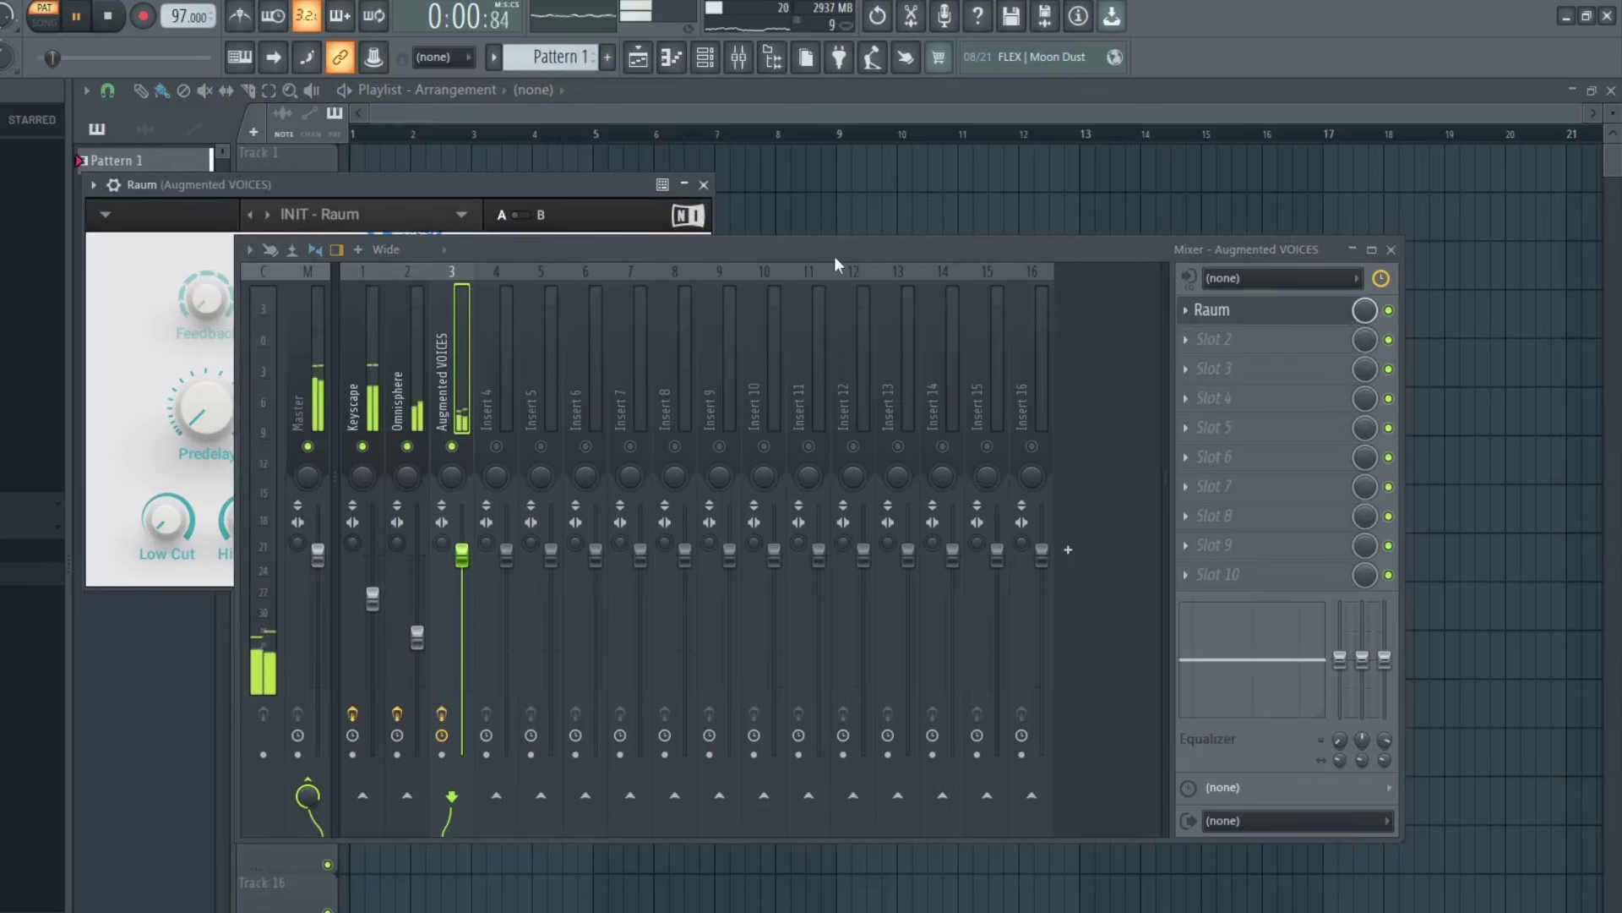
left_click_drag(834, 256, 814, 479)
left_click_drag(456, 189, 732, 68)
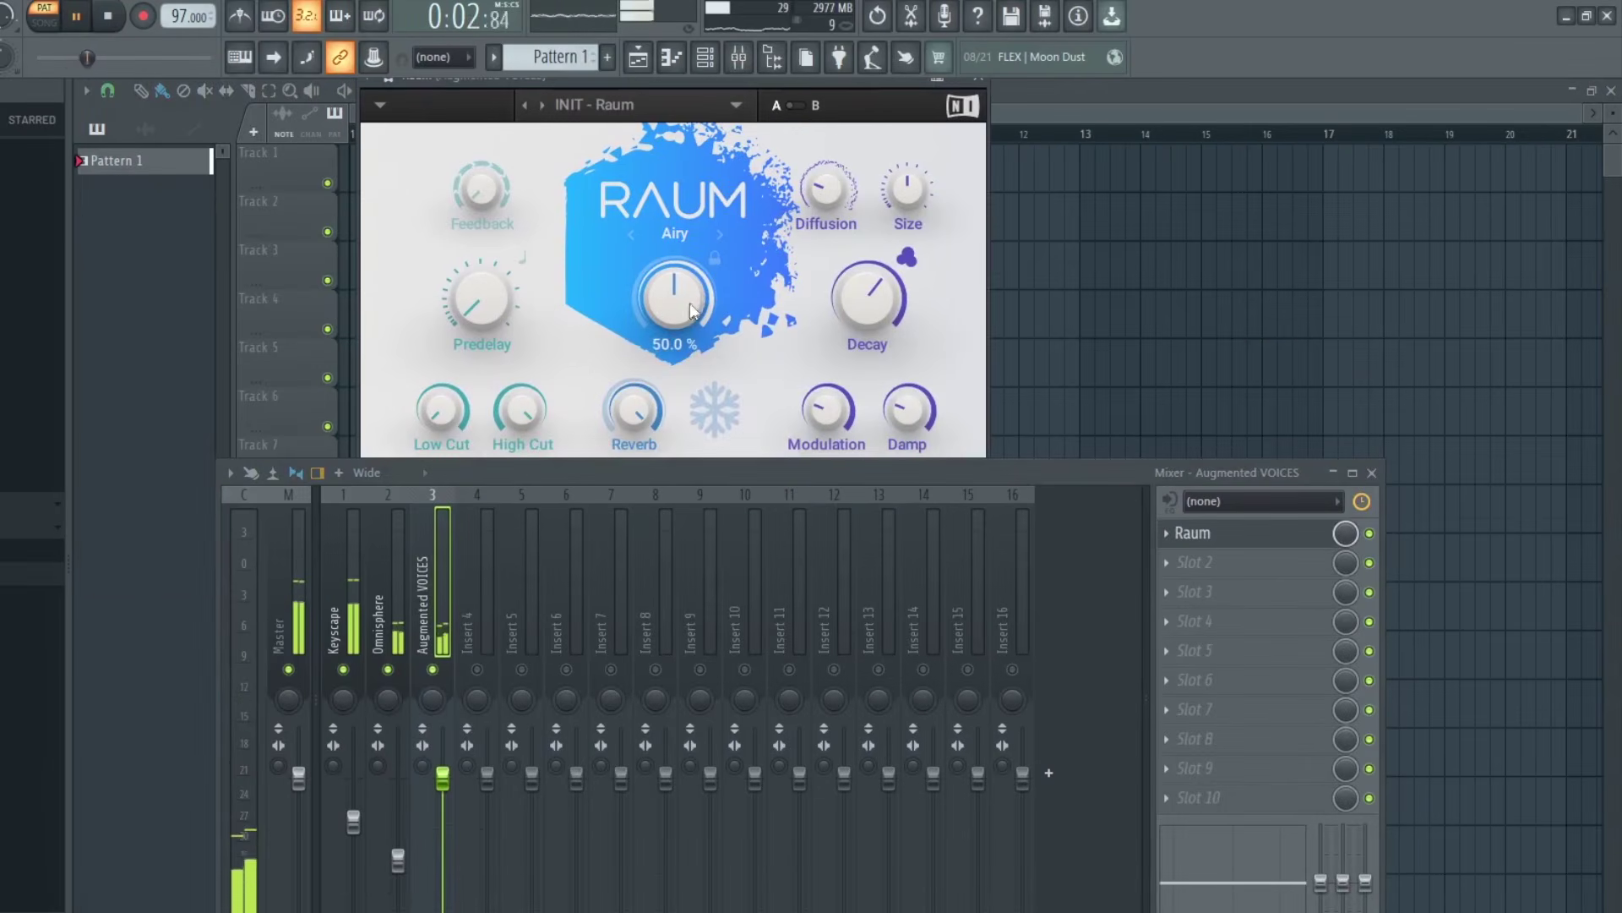
left_click_drag(690, 309, 690, 254)
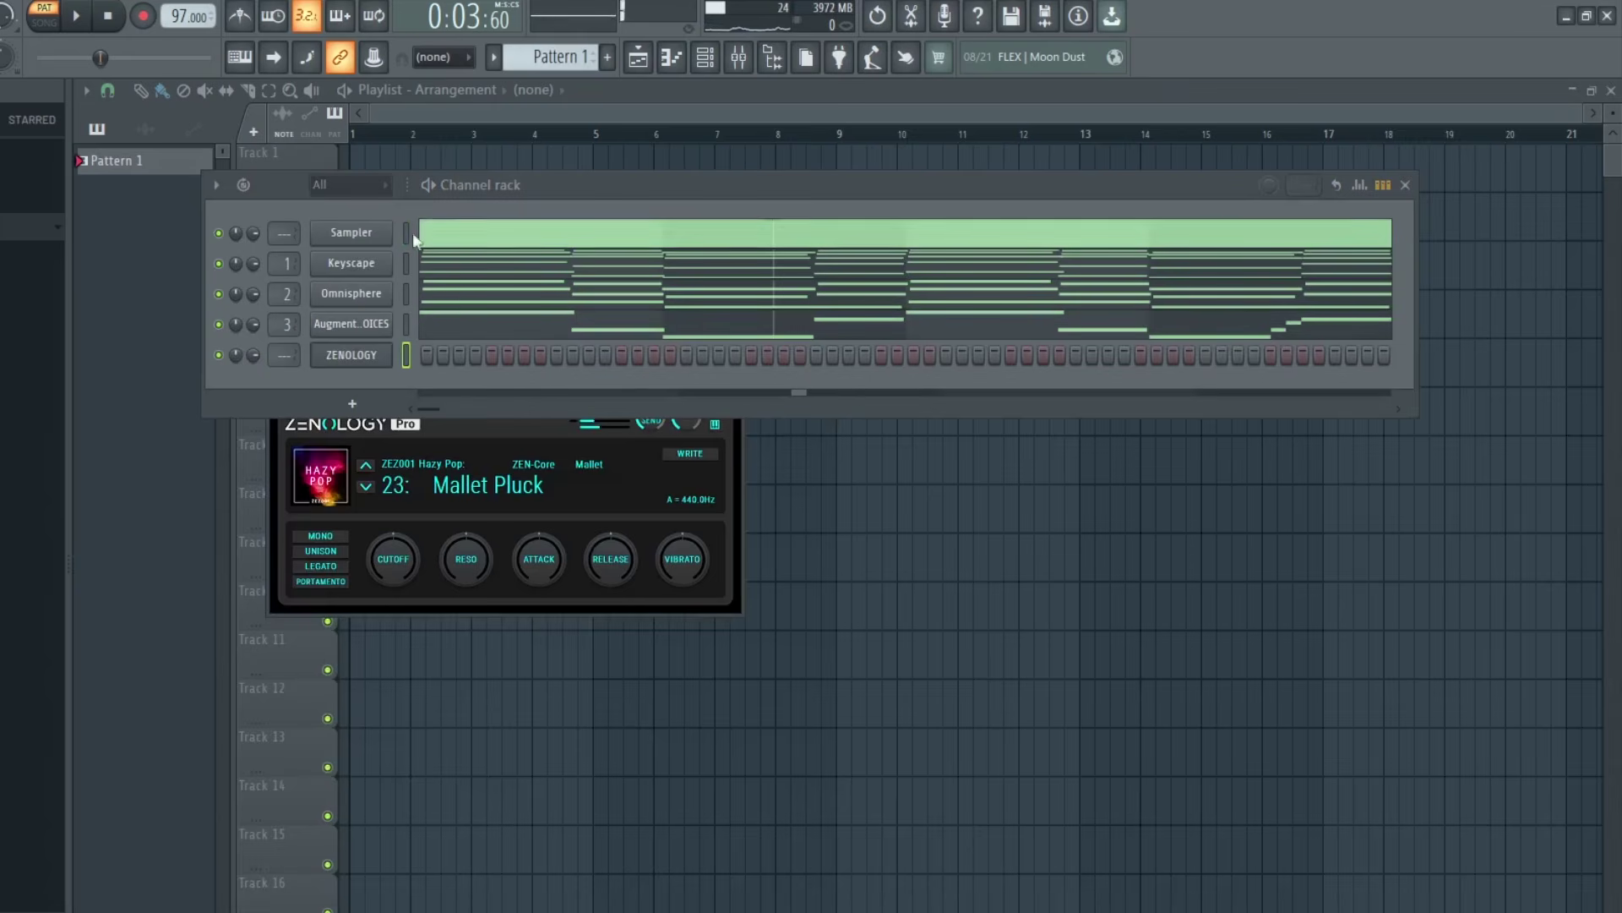
Copy the Keyscape channel's notes into the ZENOLOGY channel and open that channel's piano roll
right_click(361, 267)
left_click(652, 284)
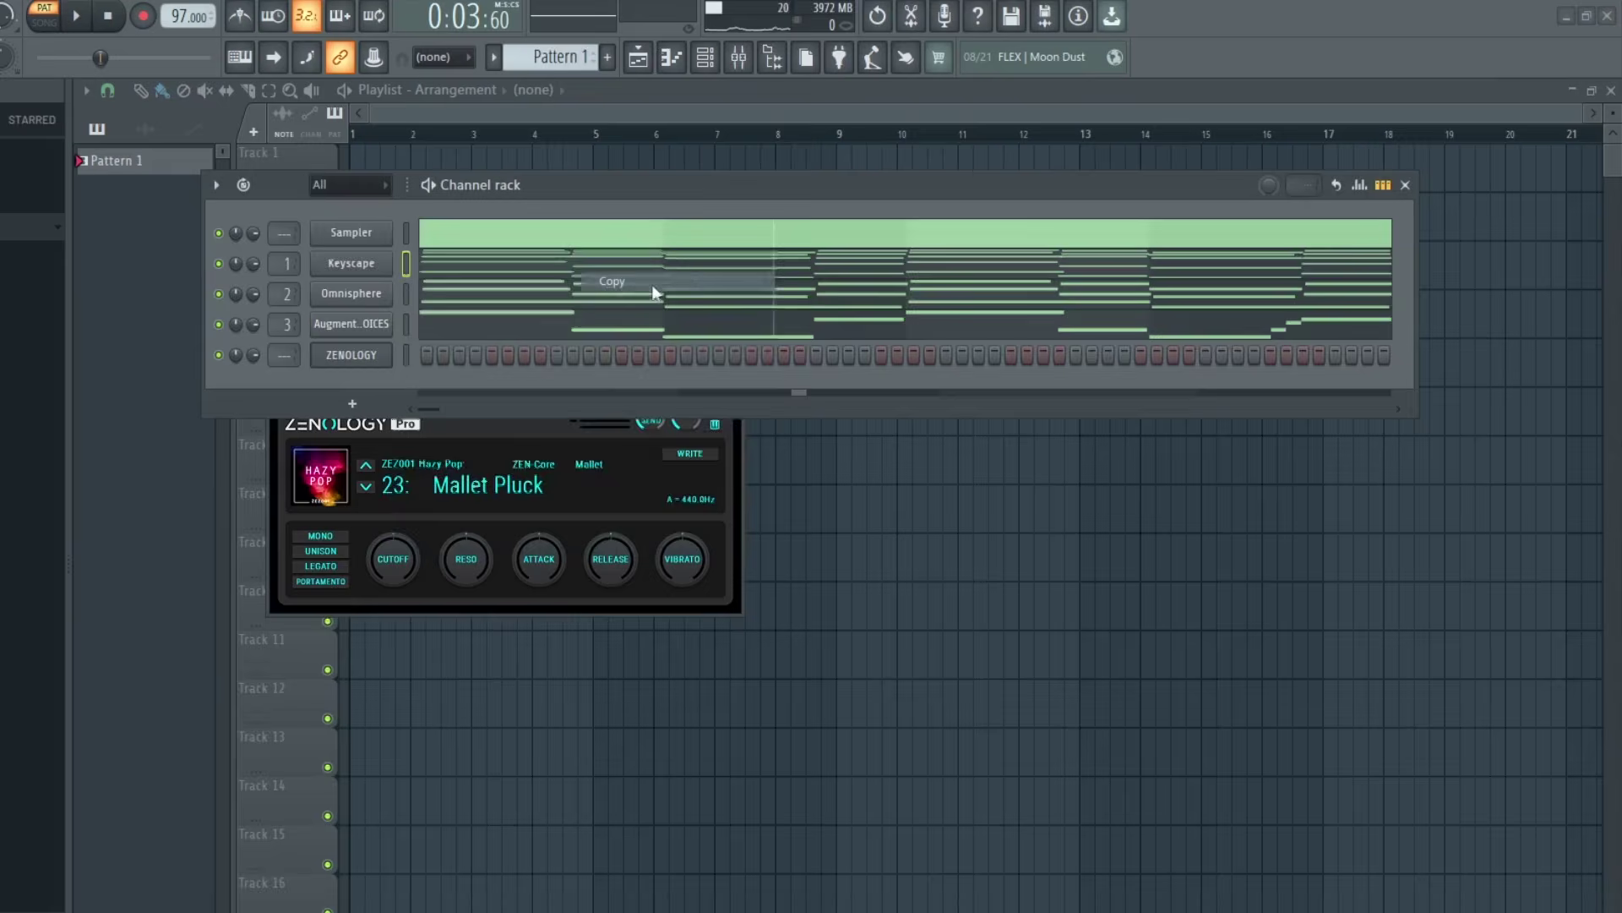
right_click(390, 362)
left_click(618, 394)
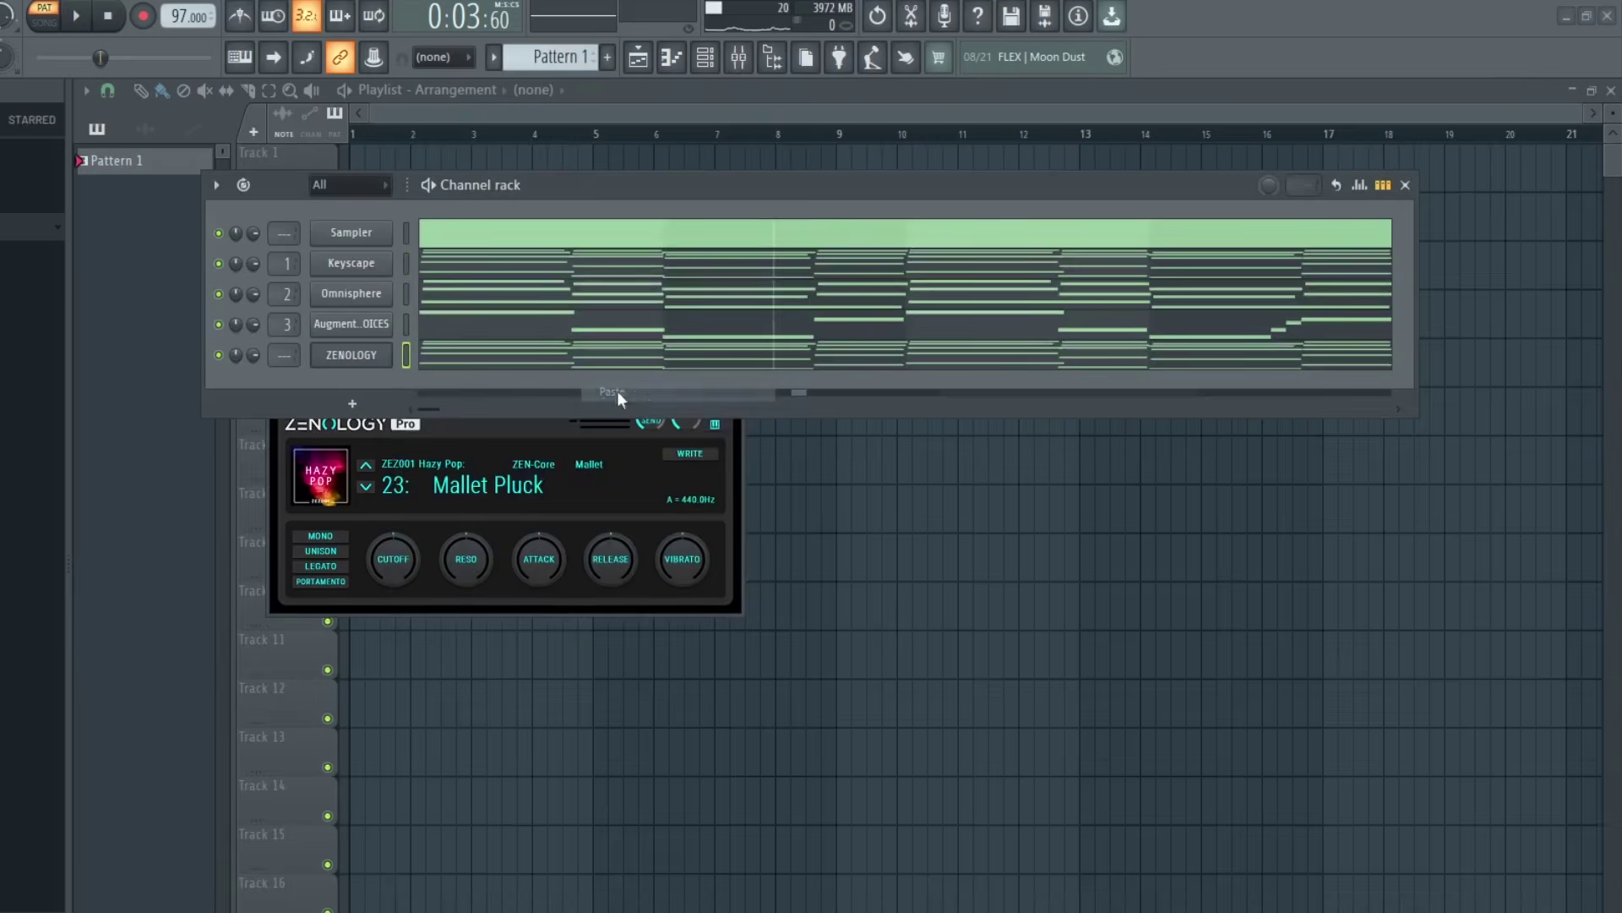
right_click(372, 363)
left_click(458, 350)
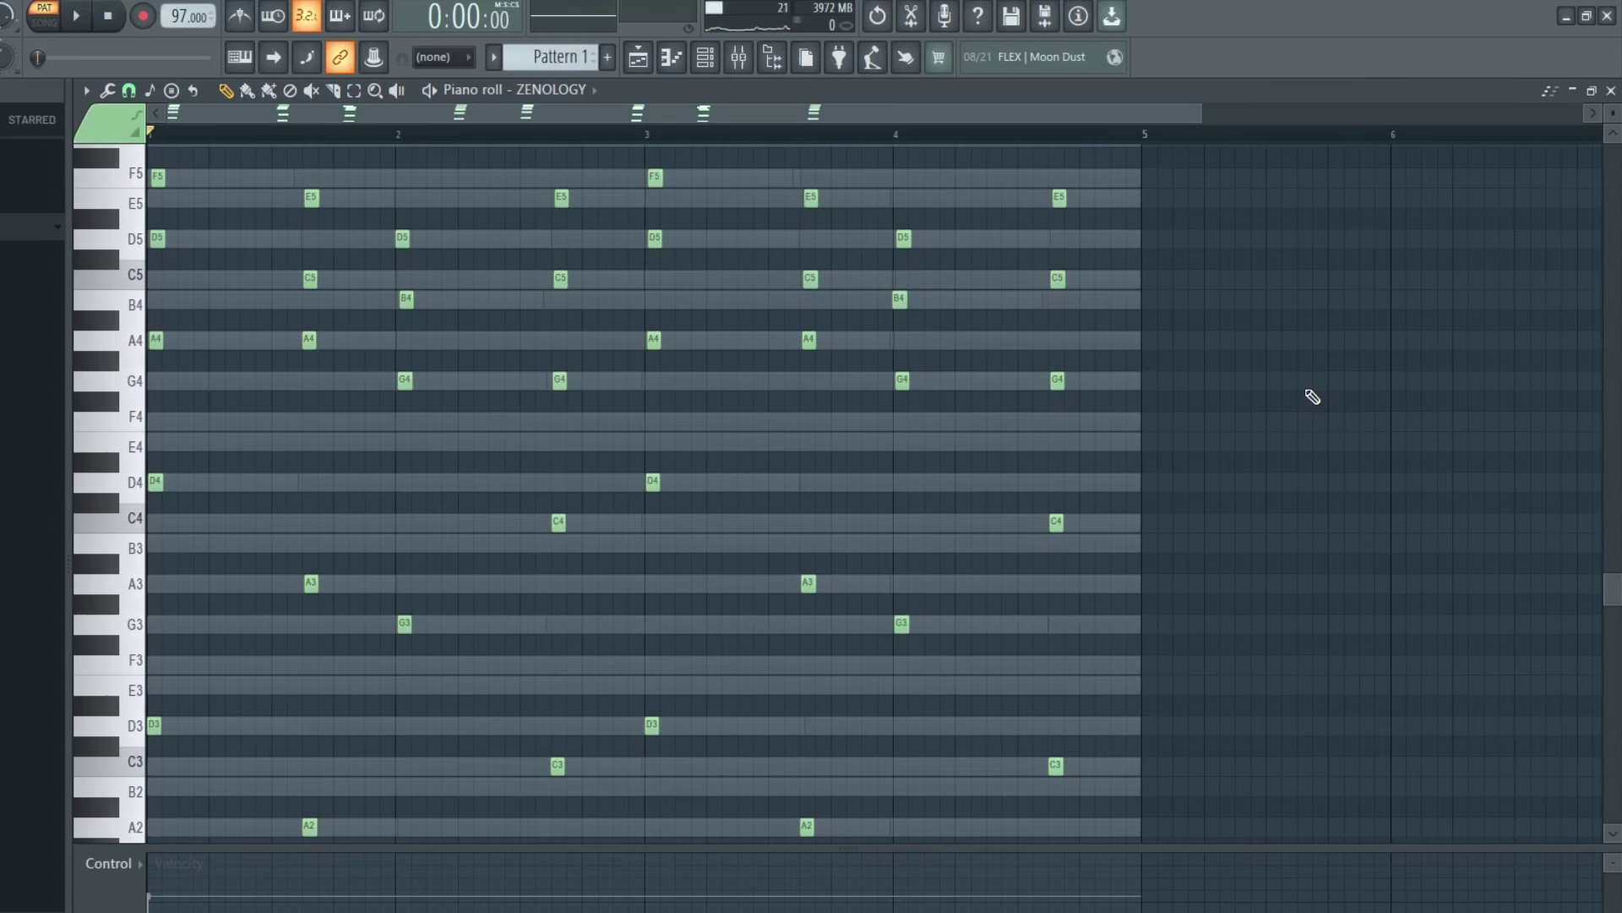
Add short E5, B4, G4, A4, D5, D5 and C5 notes between the ZENOLOGY chords, repeat them in bars 3–4, and play the result
key("space")
scroll(362, 716, "up", 3)
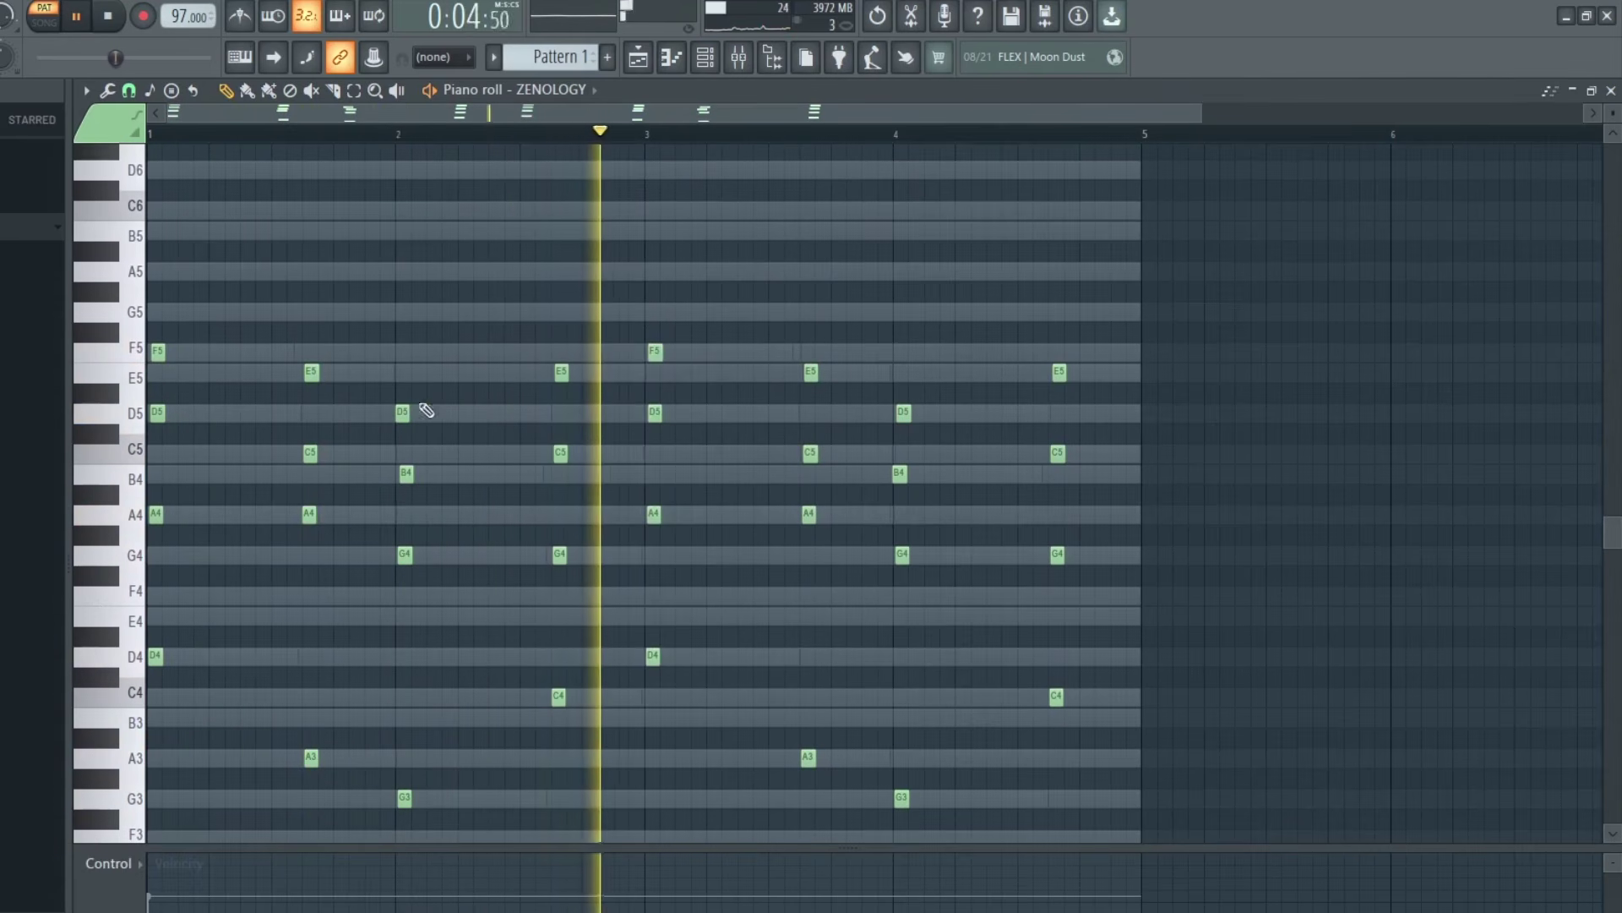
key("space")
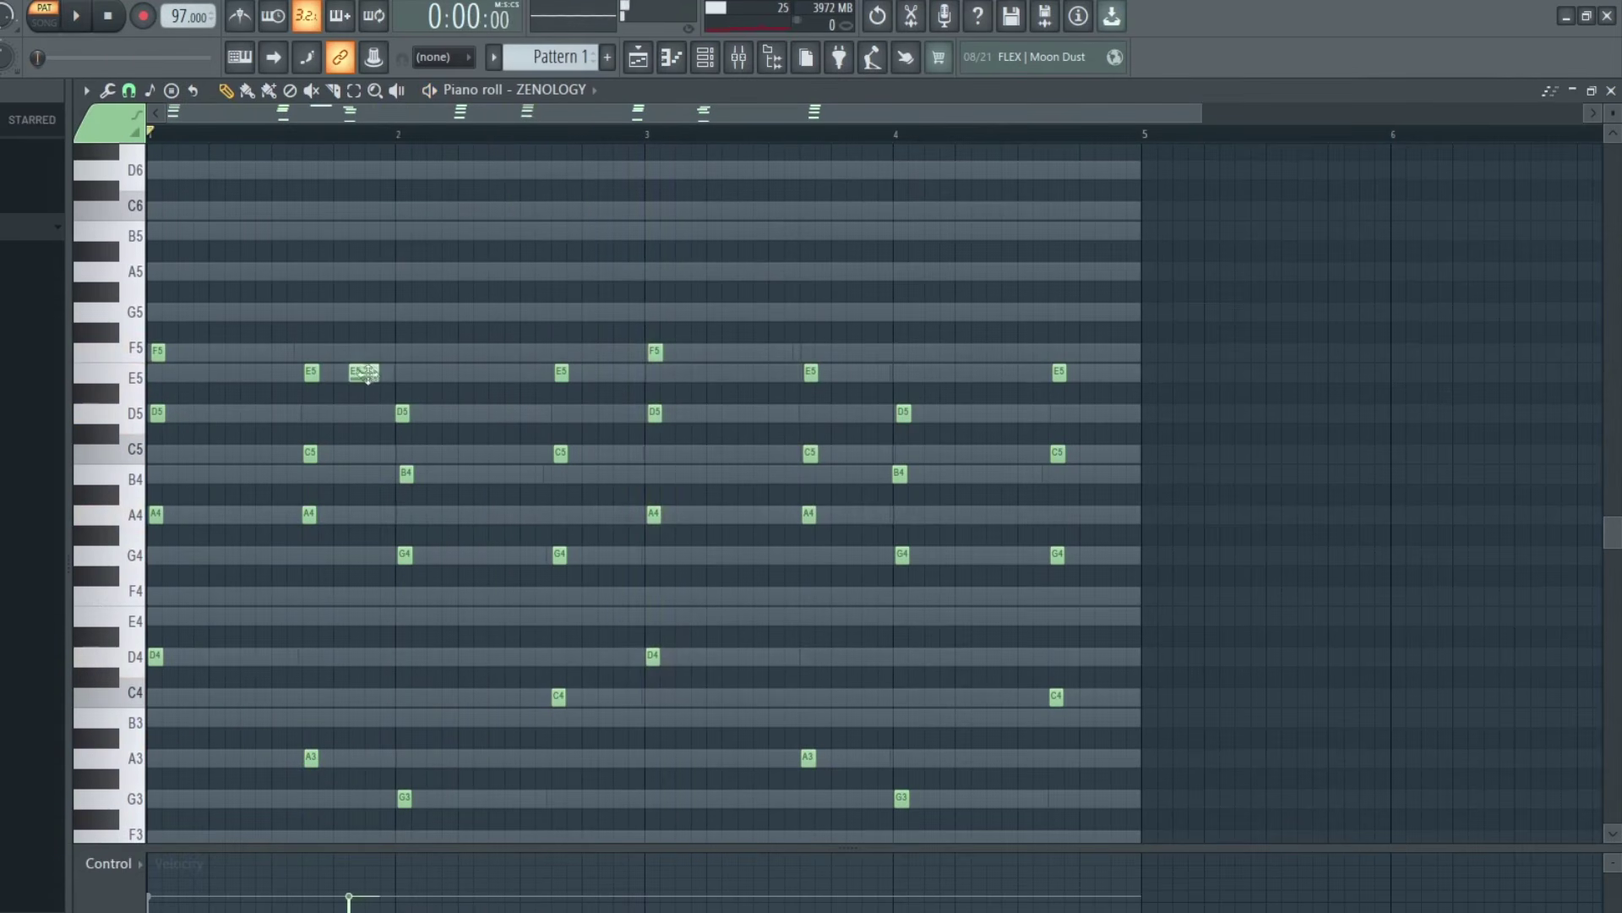
right_click(366, 373)
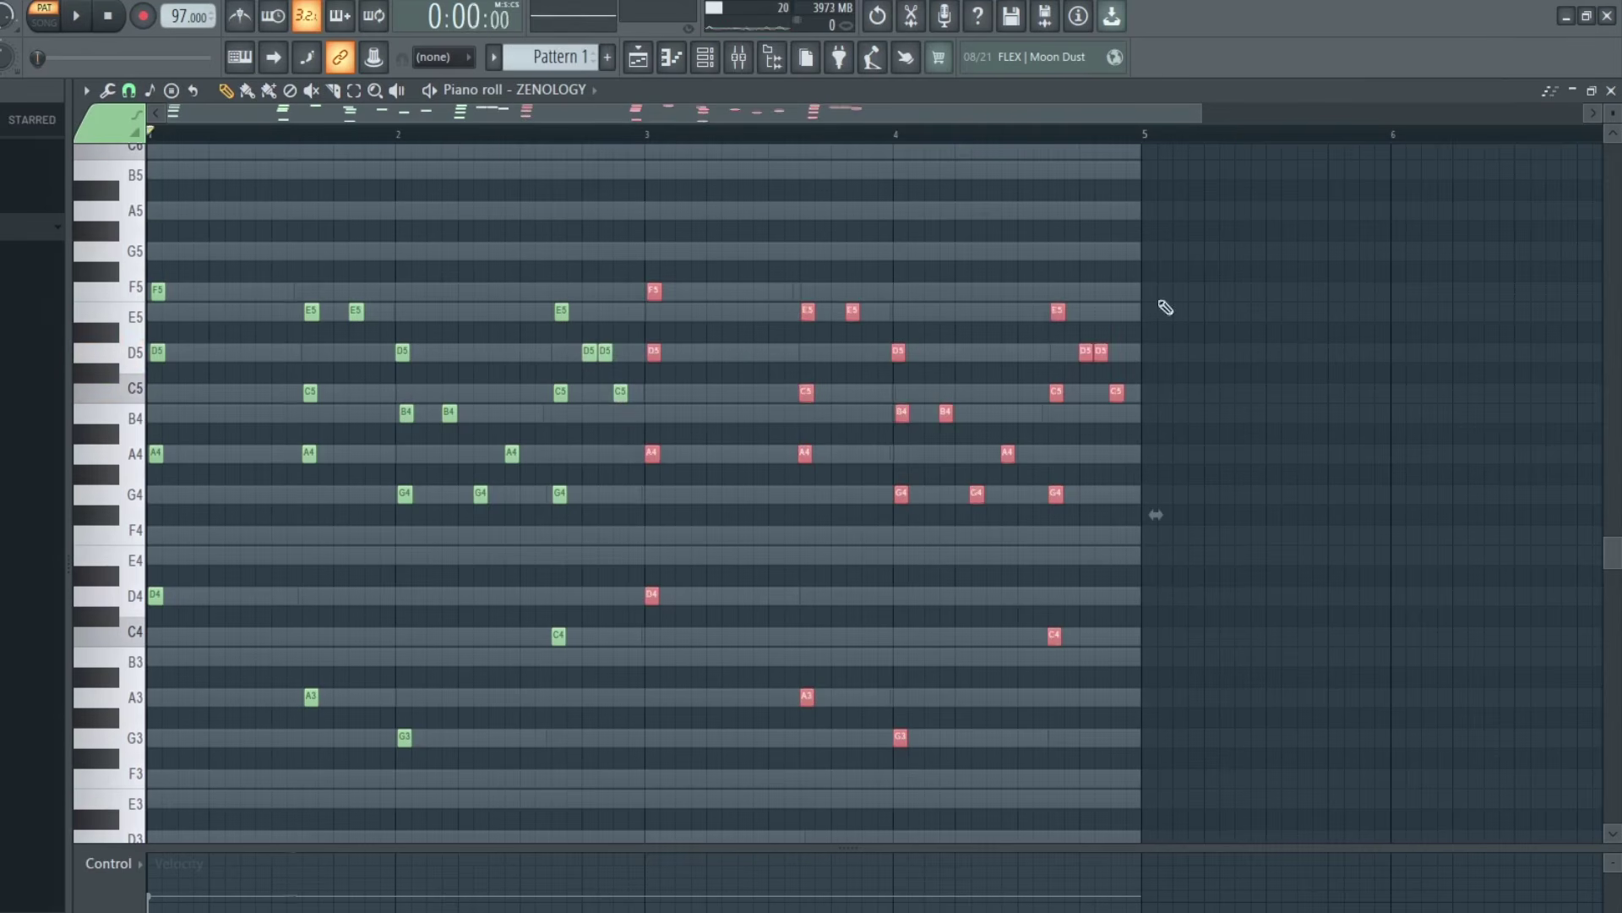
key("space")
left_click(1222, 344, "ctrl")
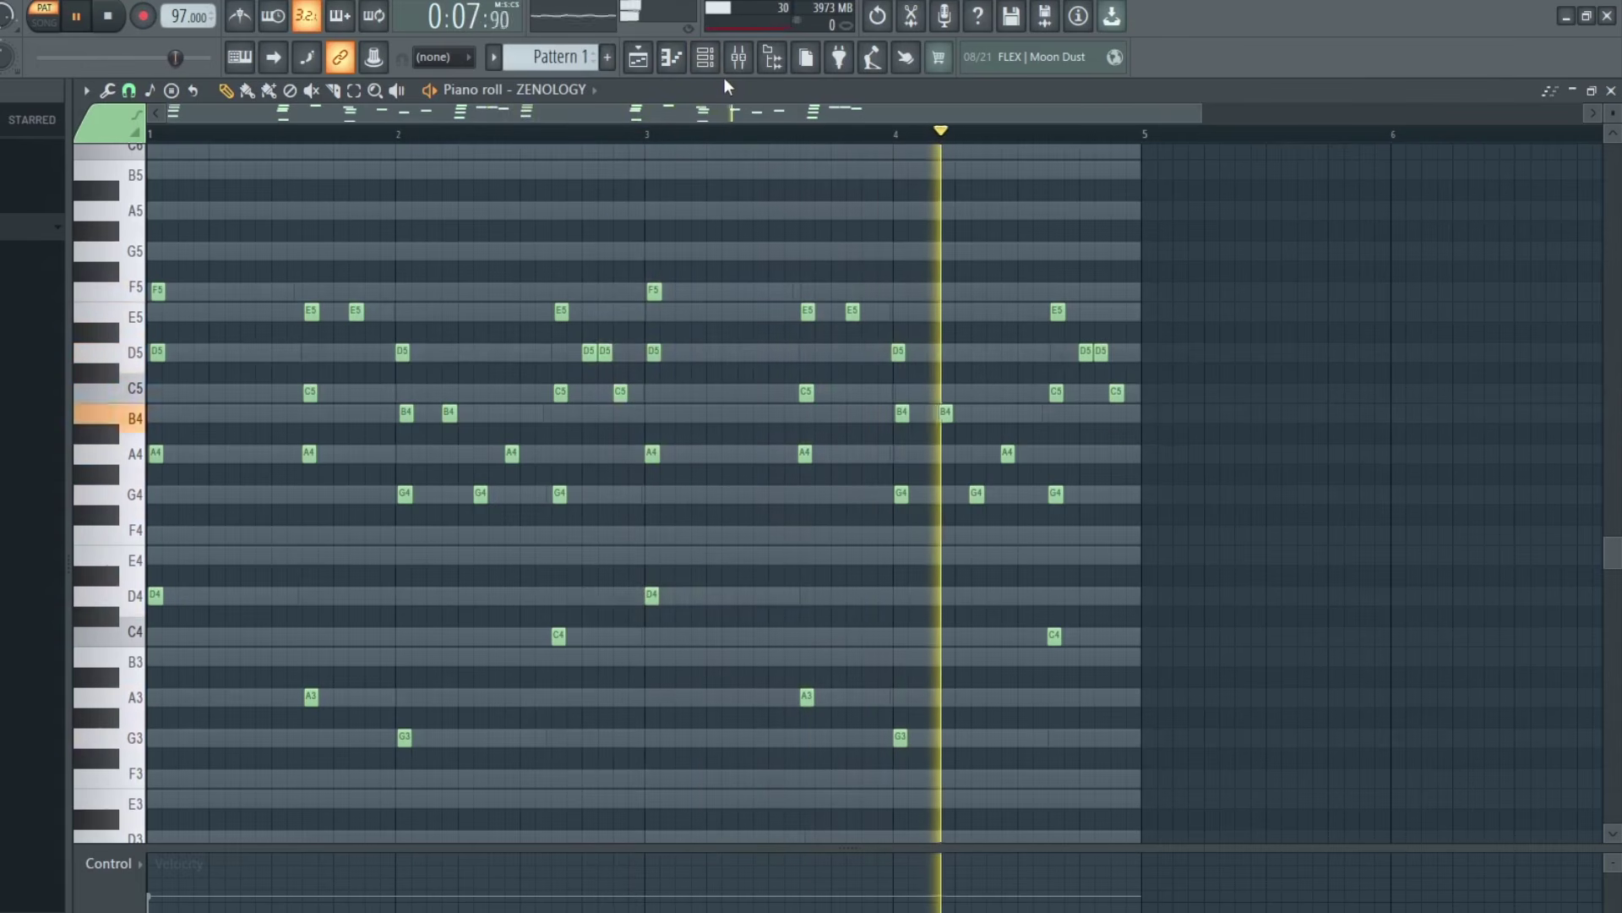
key("space")
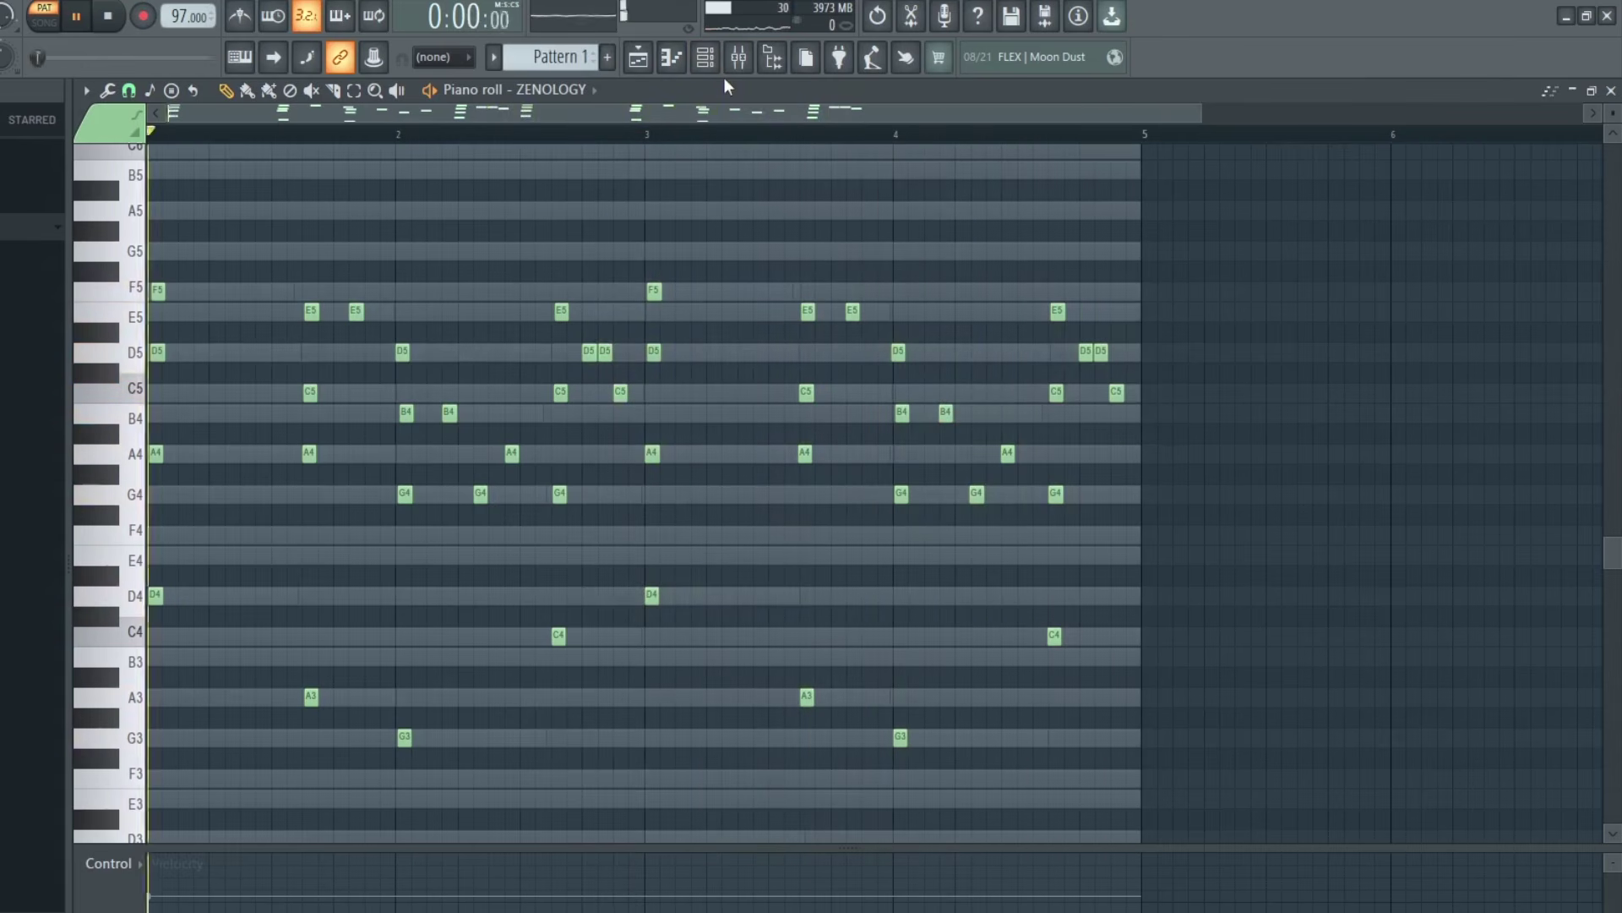
left_click(1610, 91)
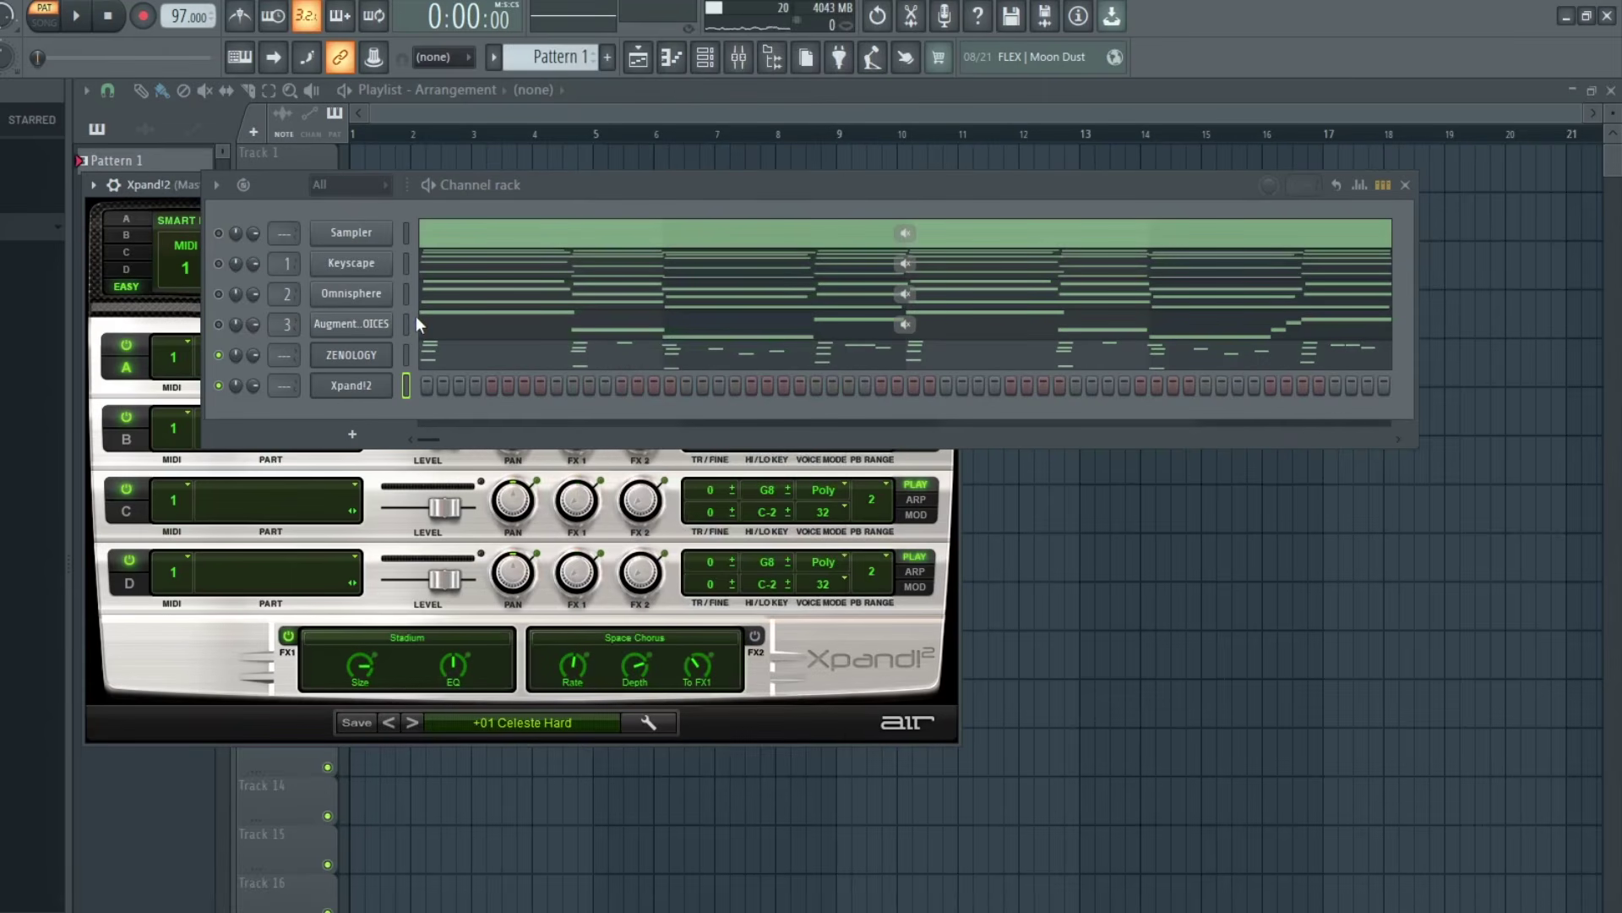
Place short D5, F5, D5, A4 and C5 notes in bar 1 and G4, C5, E5 and D5 in bar 2 of the Xpand!2 piano roll
key("F7")
key("space")
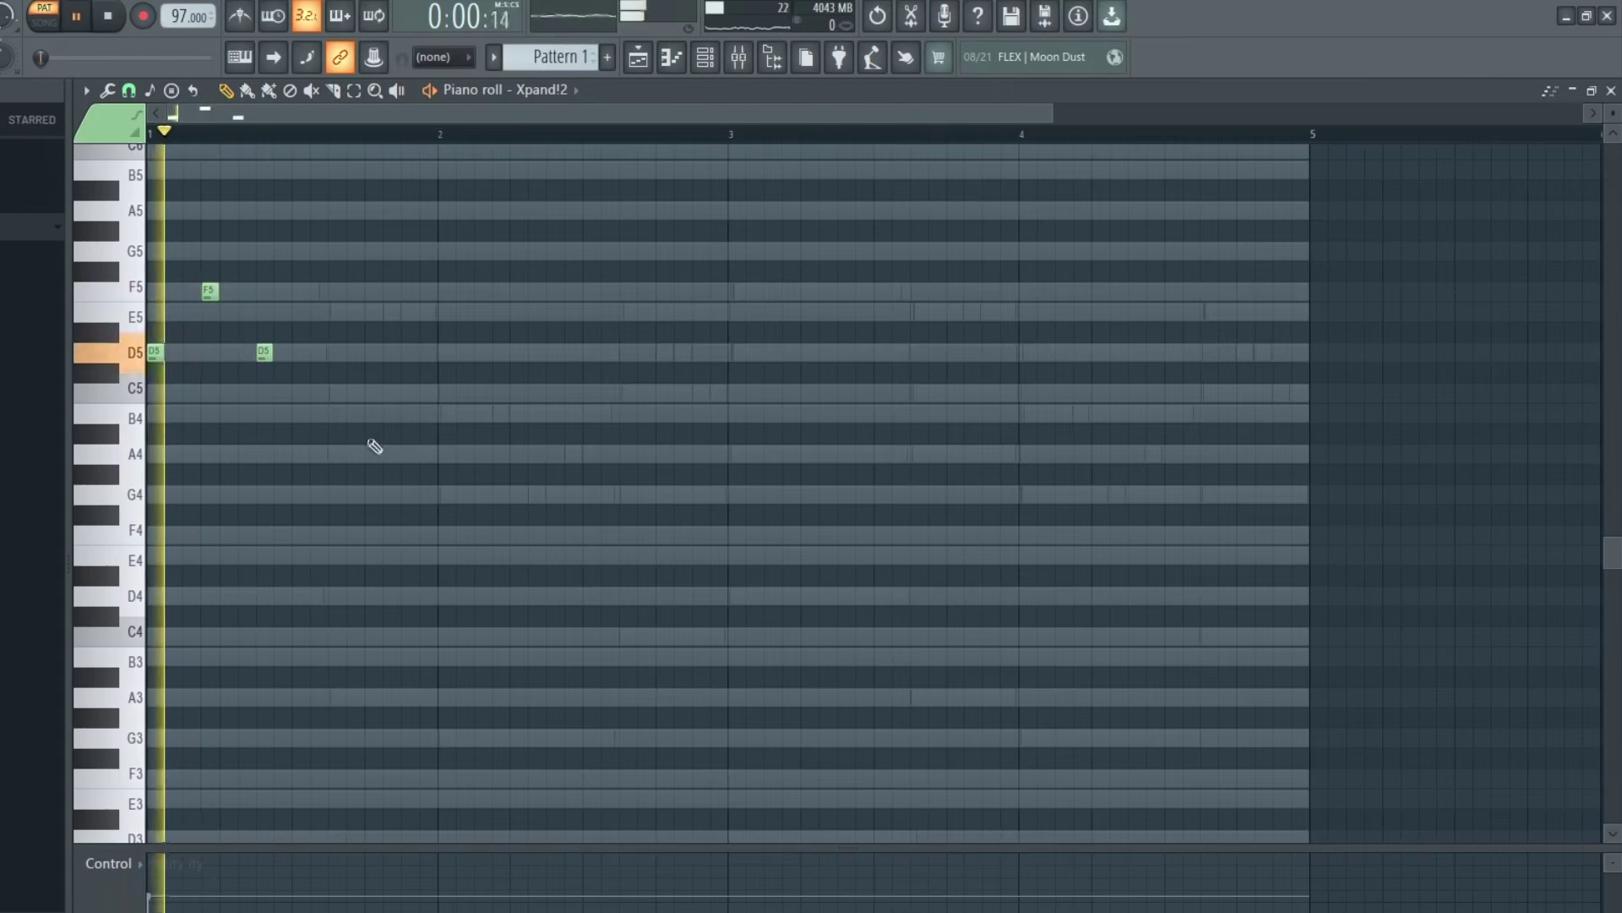
left_click(392, 392)
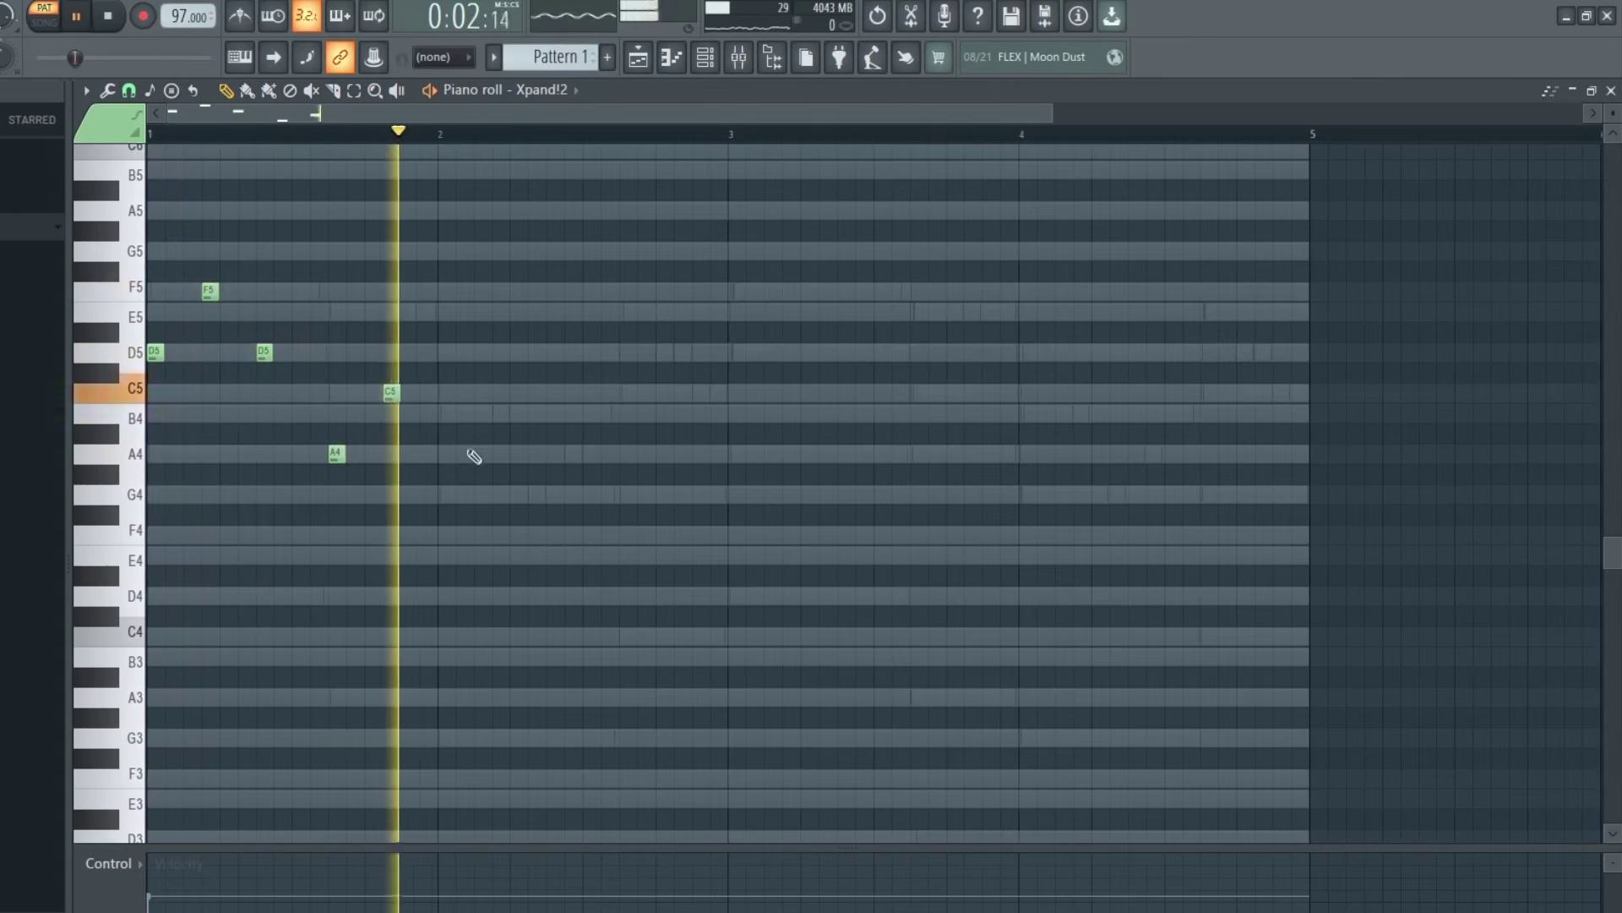
key("space")
left_click(447, 494)
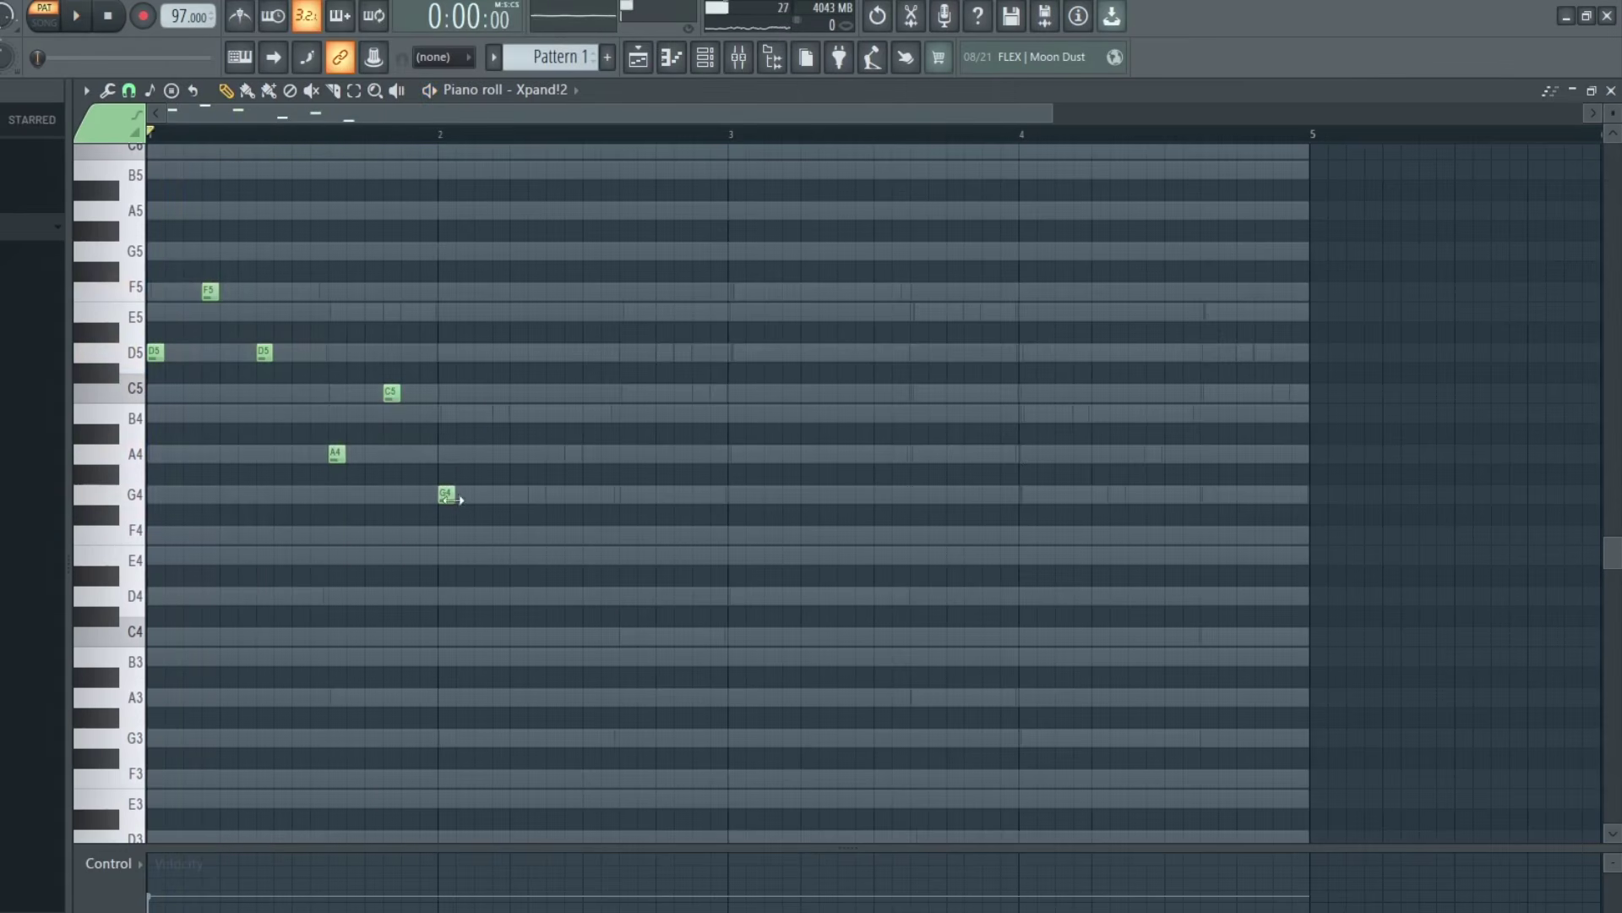
left_click(627, 392)
left_click(683, 311)
left_click(700, 352)
key("space")
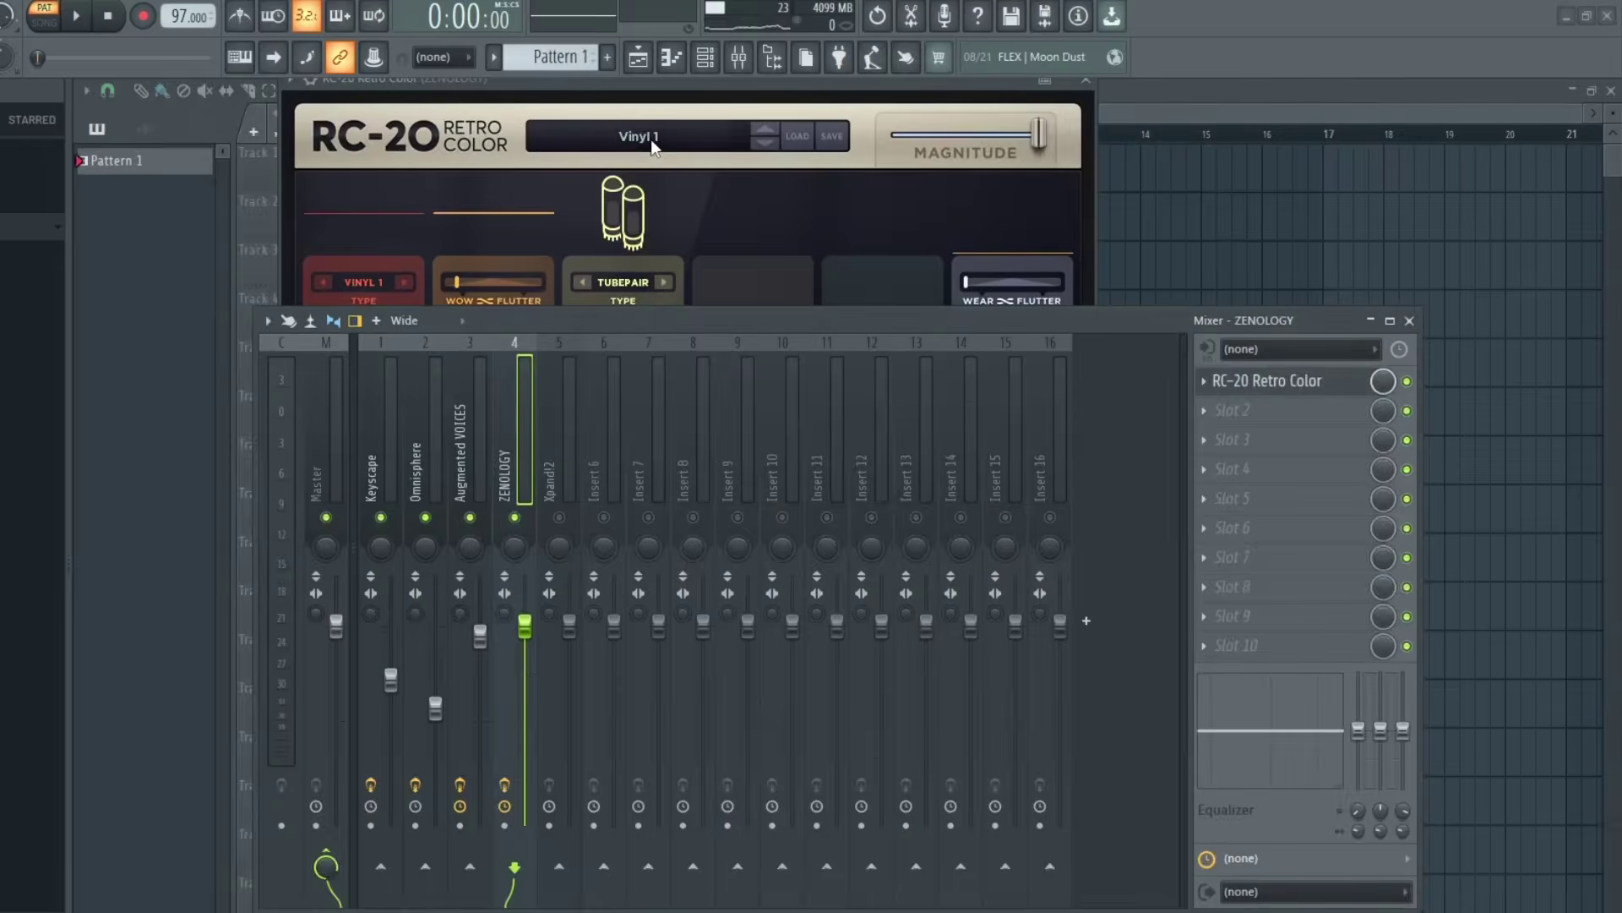
Load the Depth for Plucks preset in RC-20 Retro Color on the ZENOLOGY mixer track
left_click(639, 136)
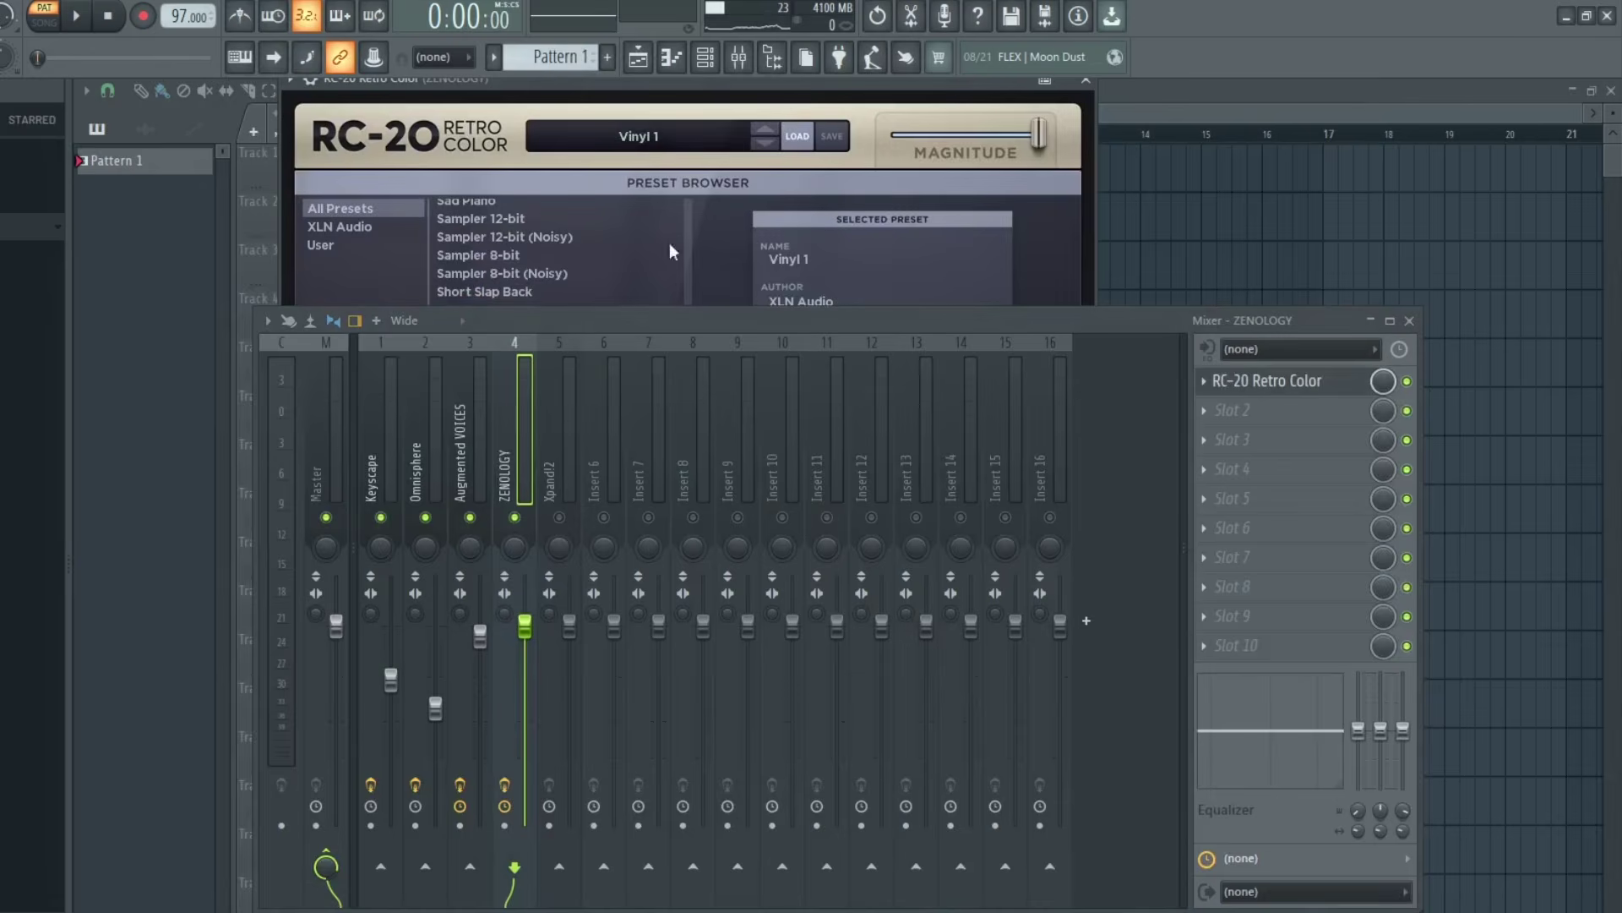
left_click_drag(612, 325, 619, 608)
scroll(484, 240, "up", 15)
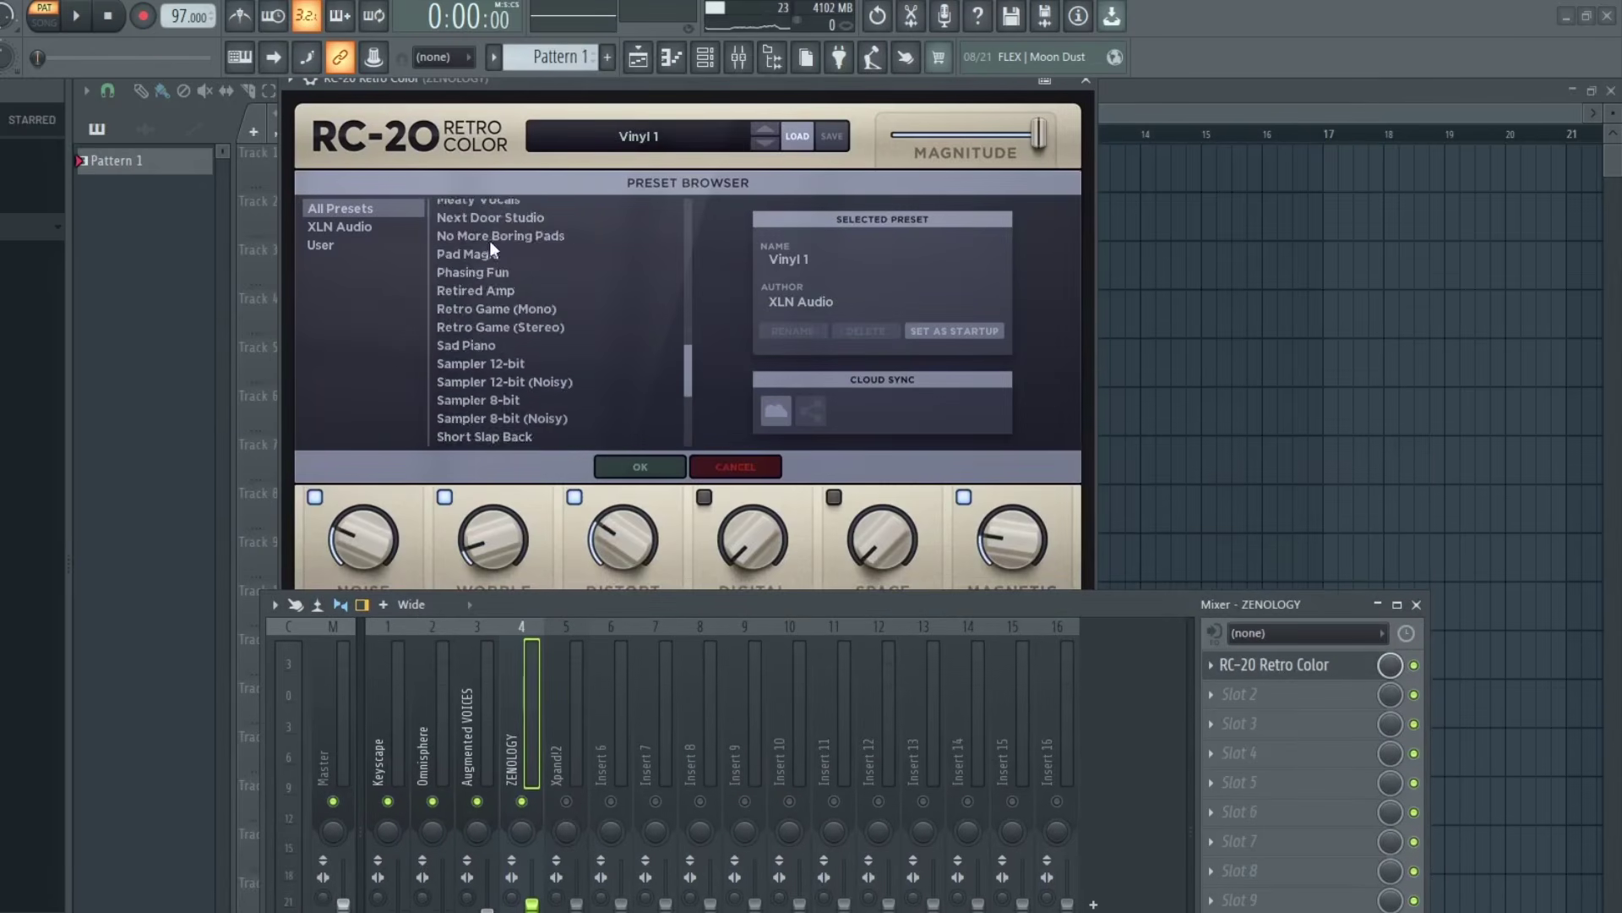
left_click(514, 363)
left_click(639, 466)
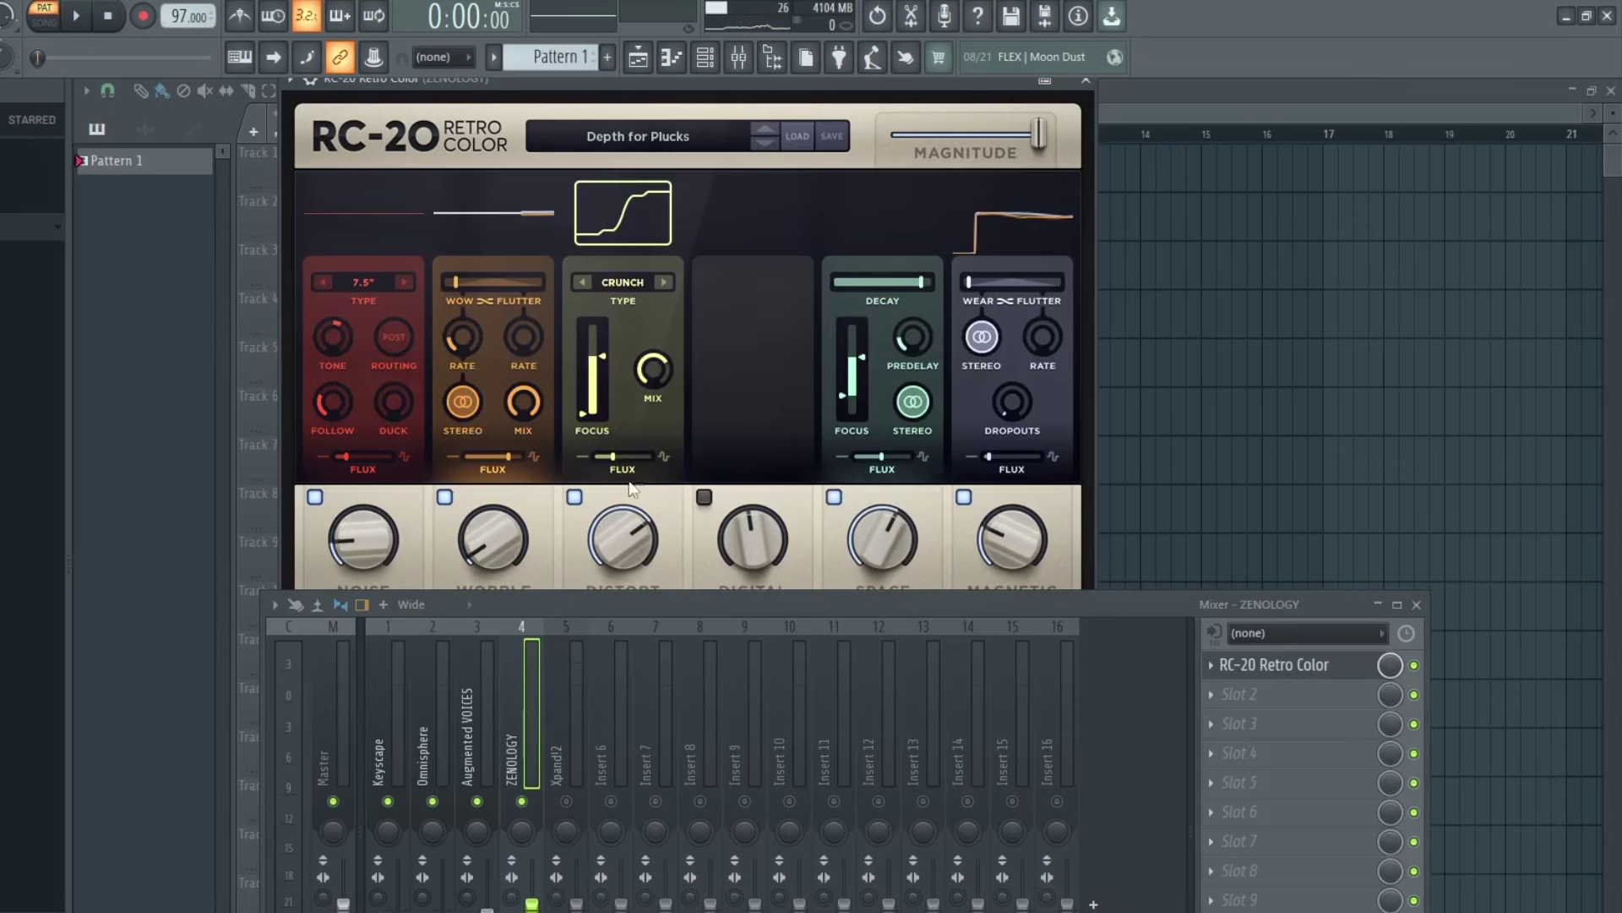
Switch off RC-20's Noise module and raise the low end of its EQ cut during playback
left_click(314, 497)
left_click_drag(572, 616, 584, 758)
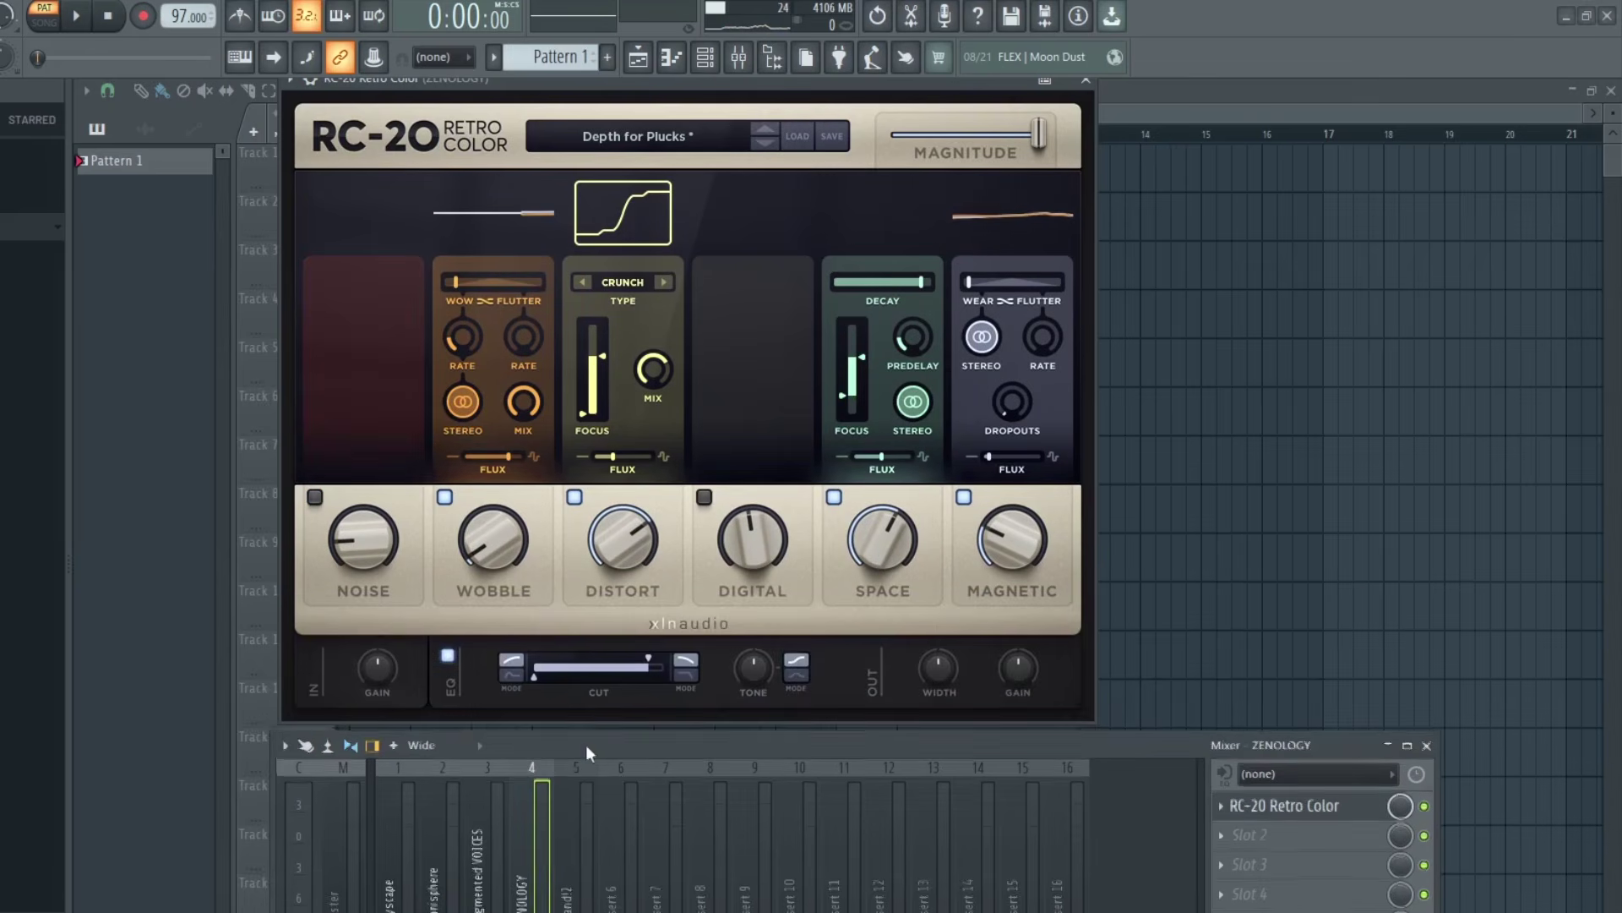
key("space")
mouse_move(543, 677)
left_click_drag(542, 677, 560, 681)
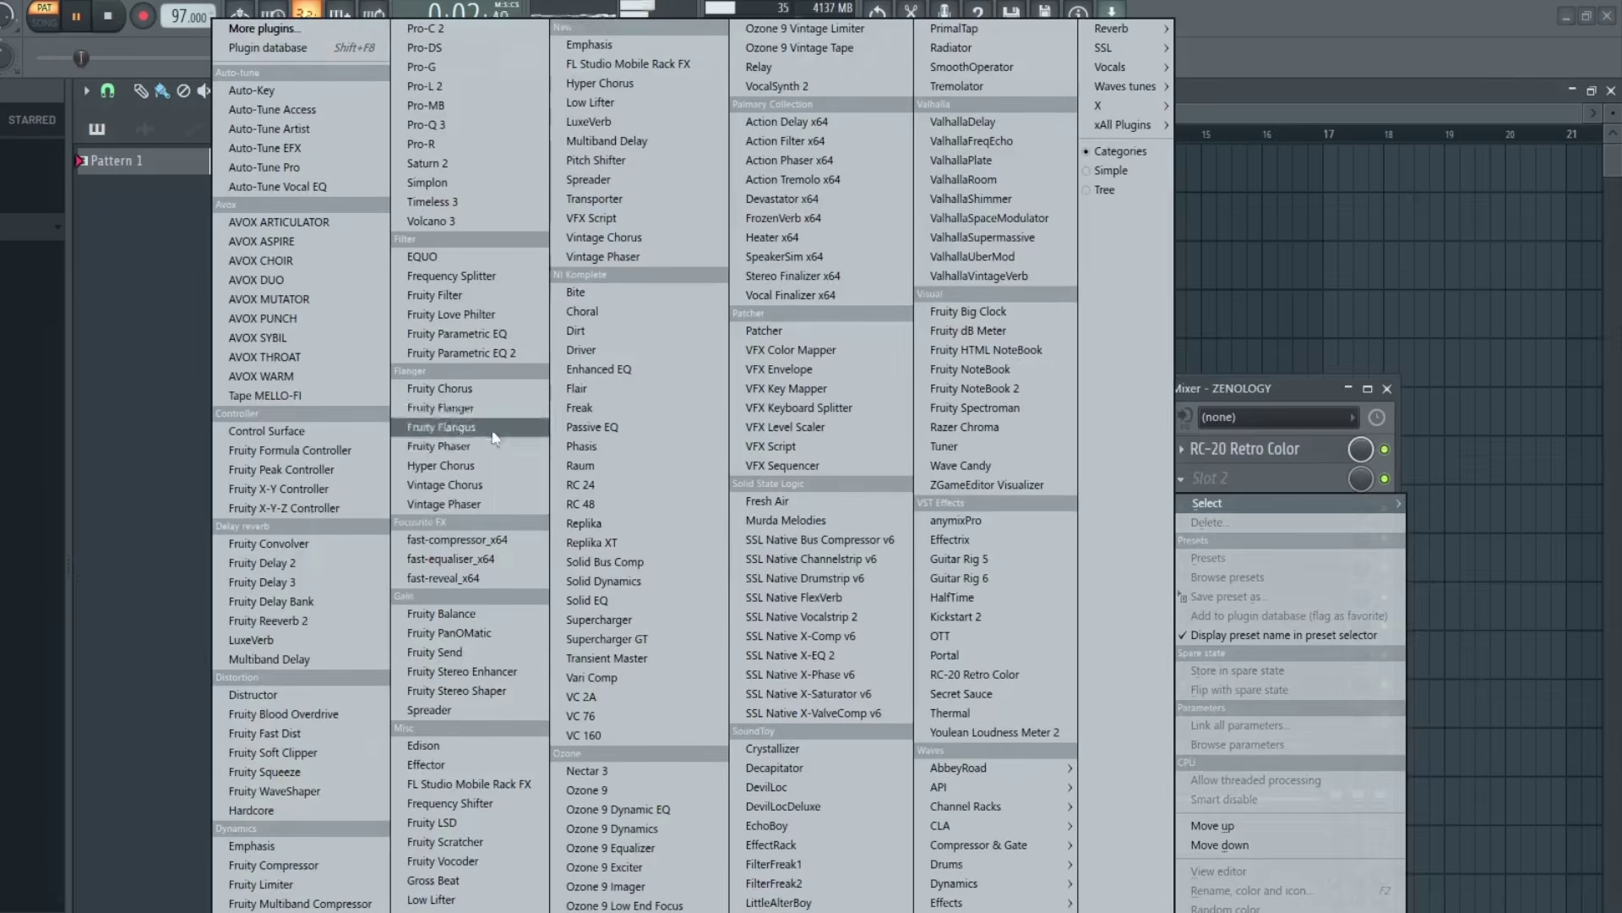
Load Fruity Delay 3 on the ZENOLOGY mixer track and lower its wet output and feedback level during playback
left_click(316, 580)
left_click_drag(806, 388, 817, 549)
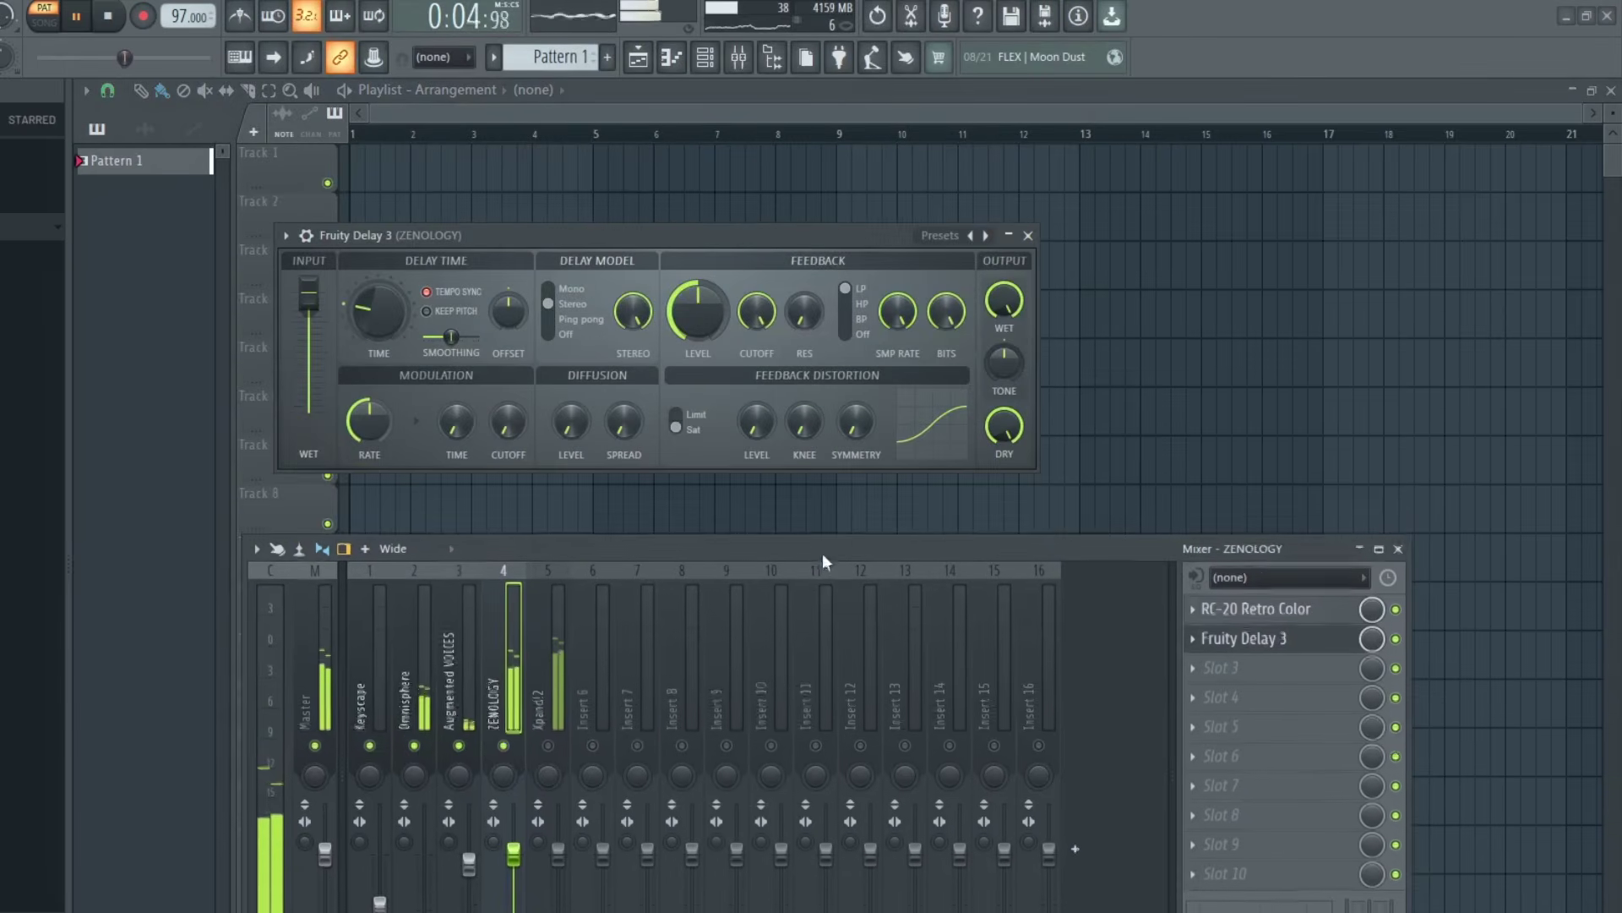
left_click_drag(1003, 301, 1004, 372)
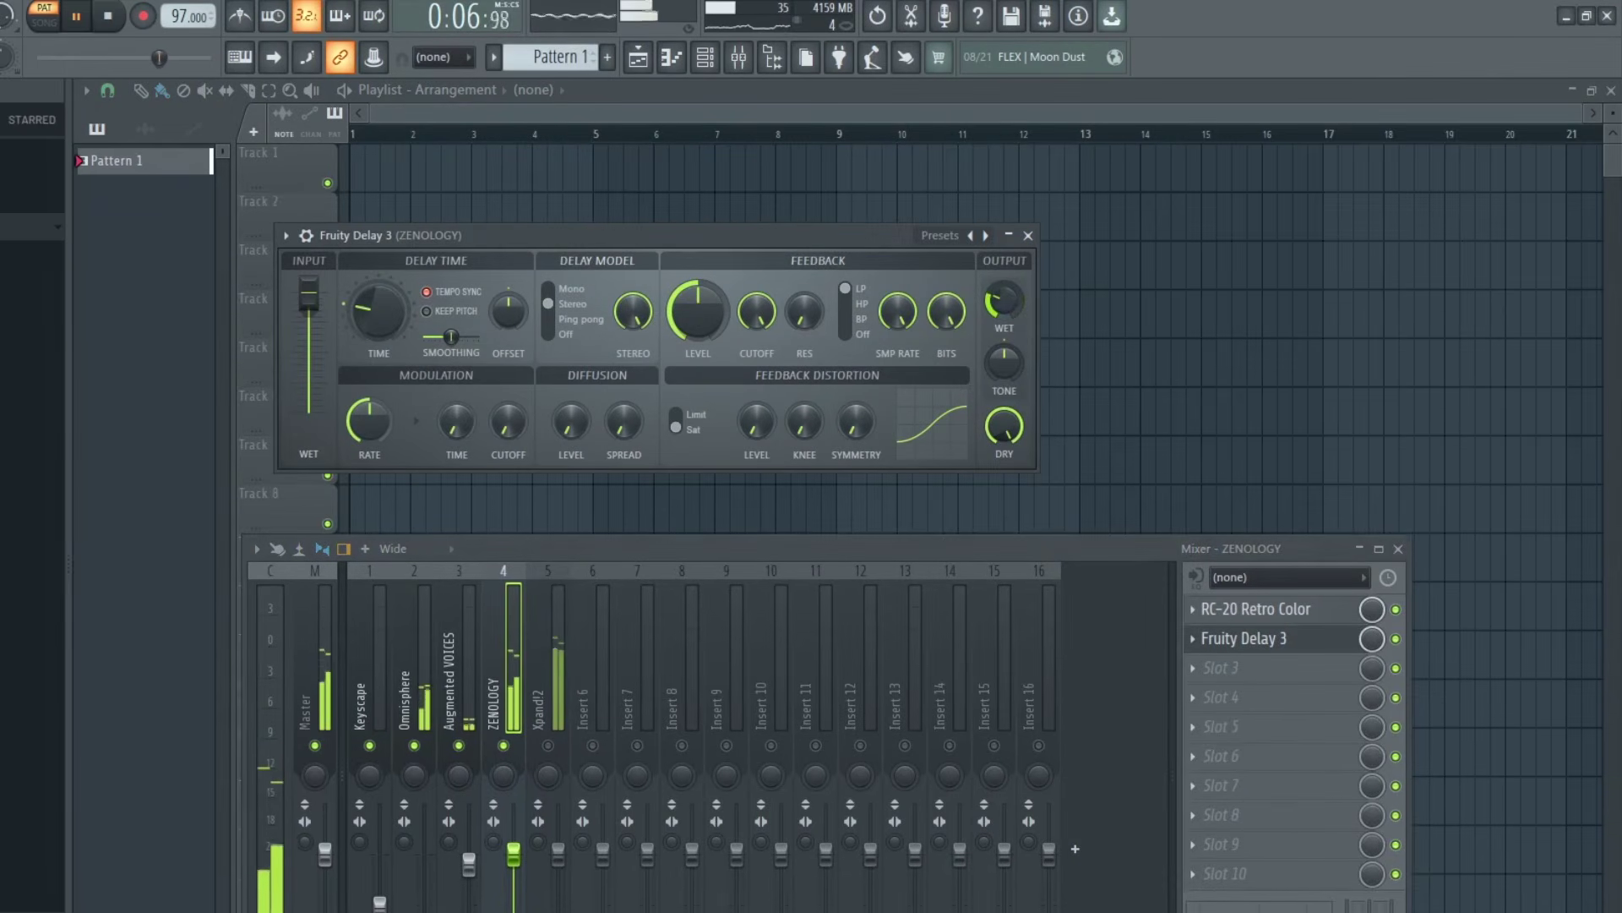
left_click_drag(709, 306, 708, 335)
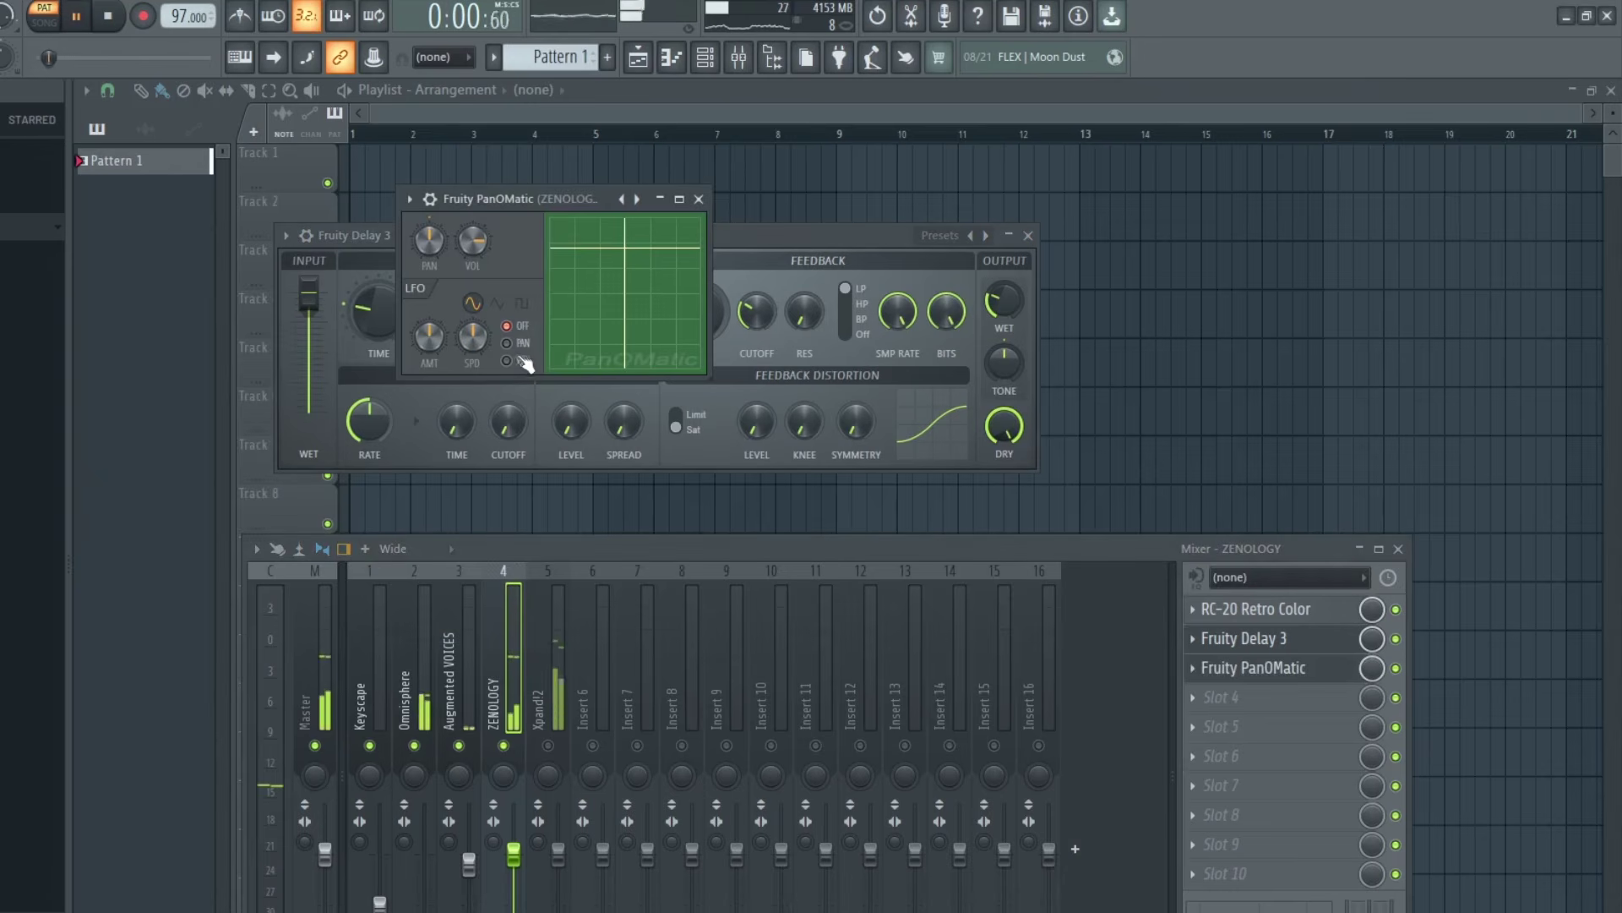
Load Fruity PanOMatic after the delay on the ZENOLOGY track, set its LFO to modulate panning, and adjust the LFO amount
left_click(508, 344)
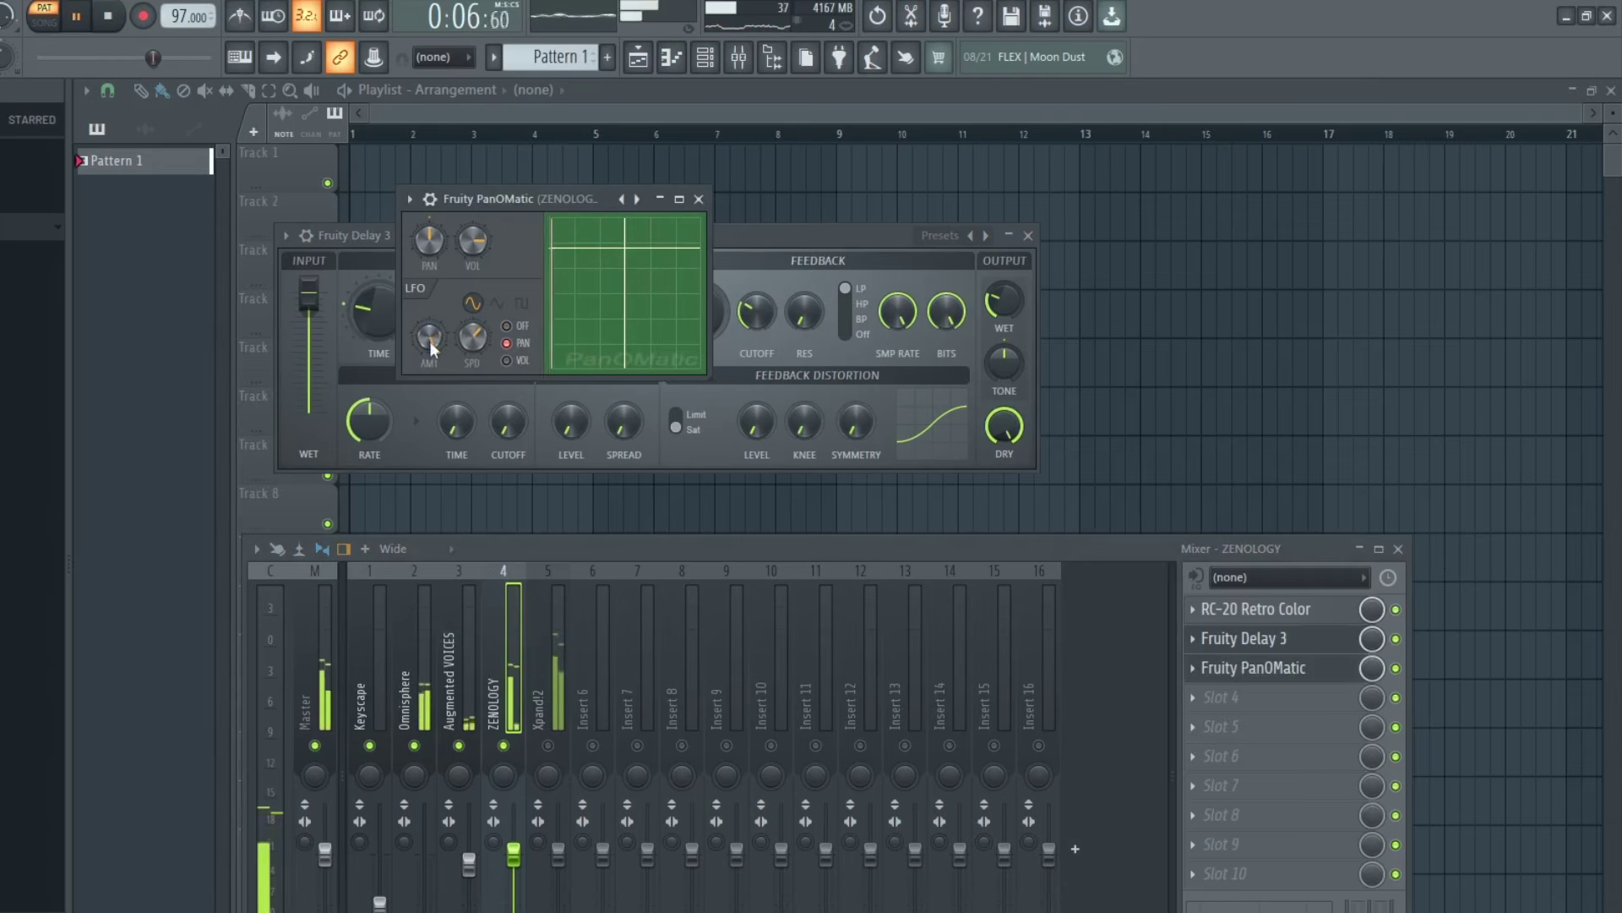
left_click_drag(430, 341, 429, 355)
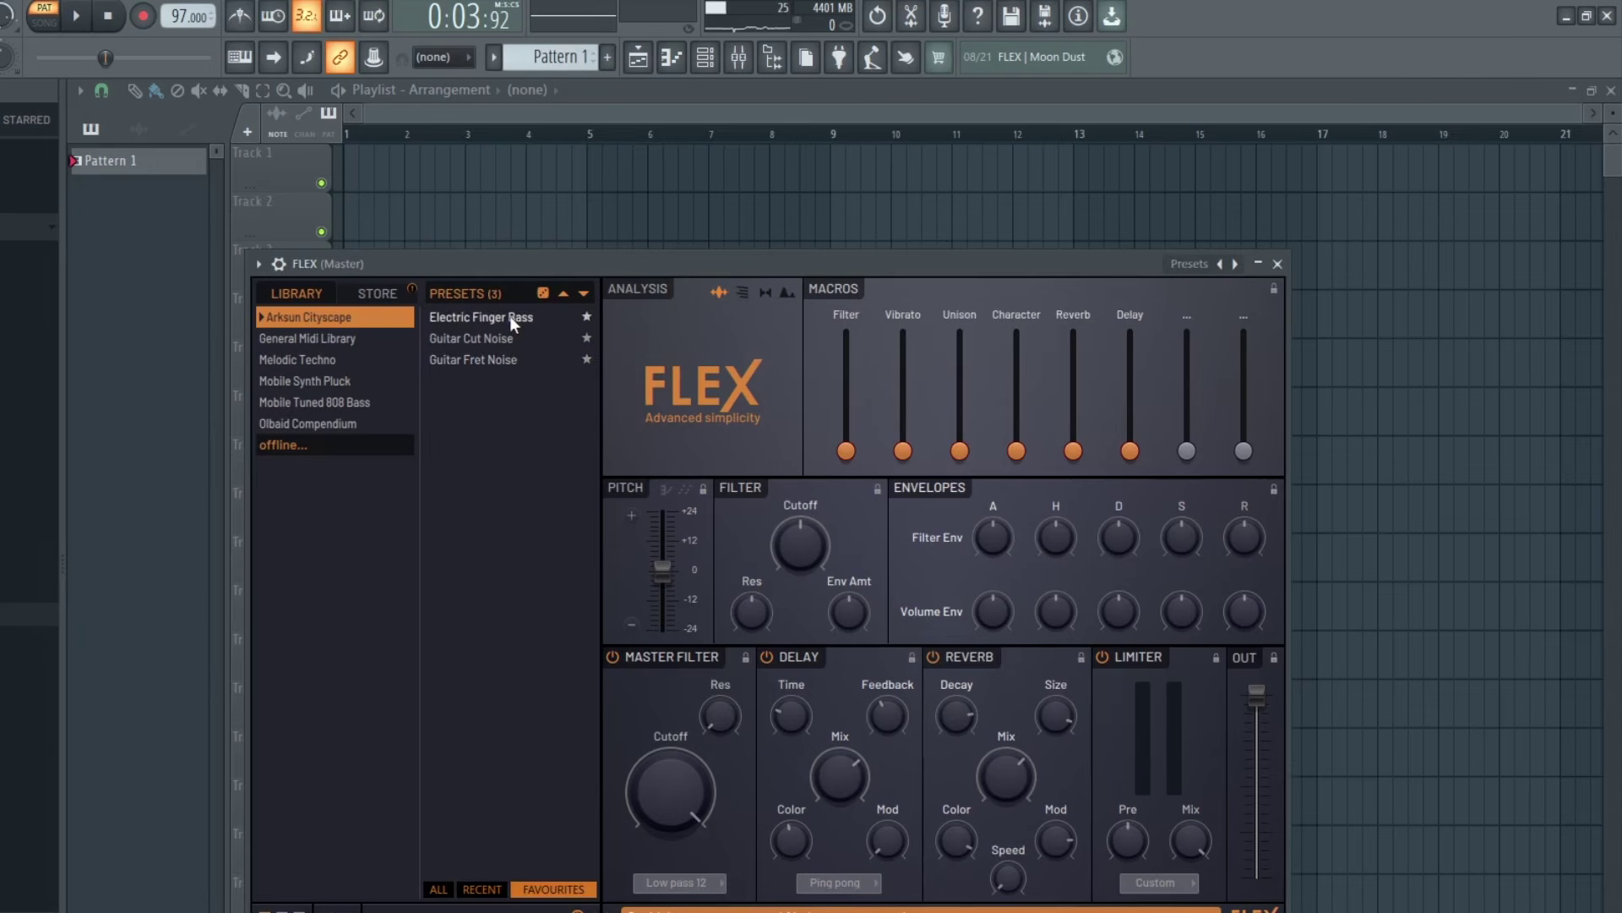
Load FLEX's Electric Finger Bass preset, place F5, E5 and a longer D5 note in bar 1, and play the result
left_click(511, 317)
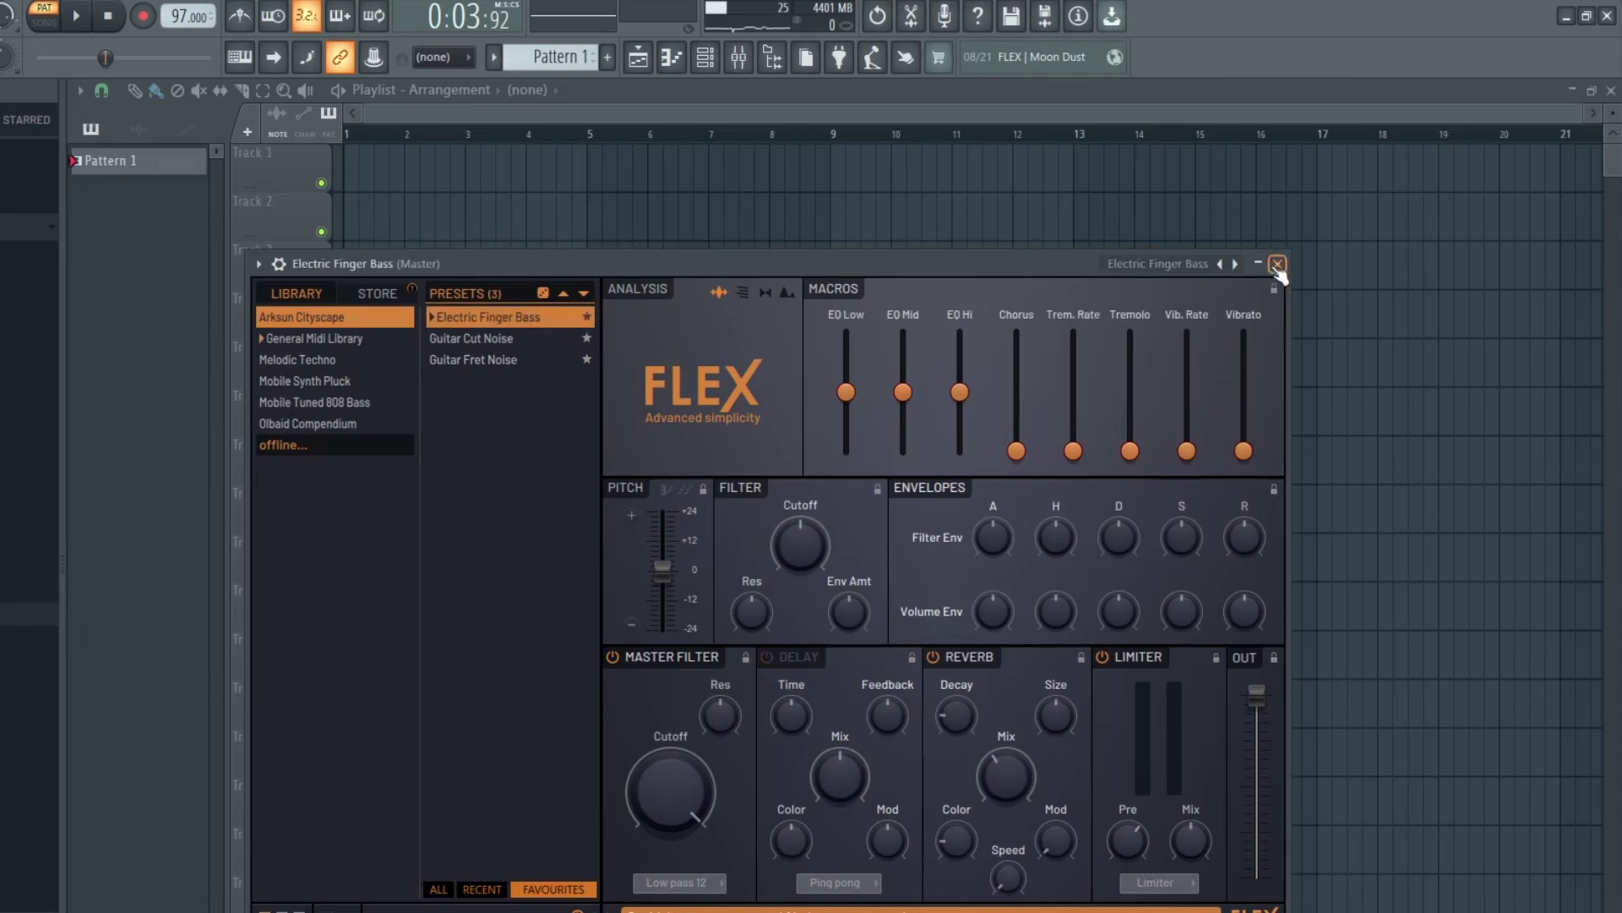
left_click(1276, 264)
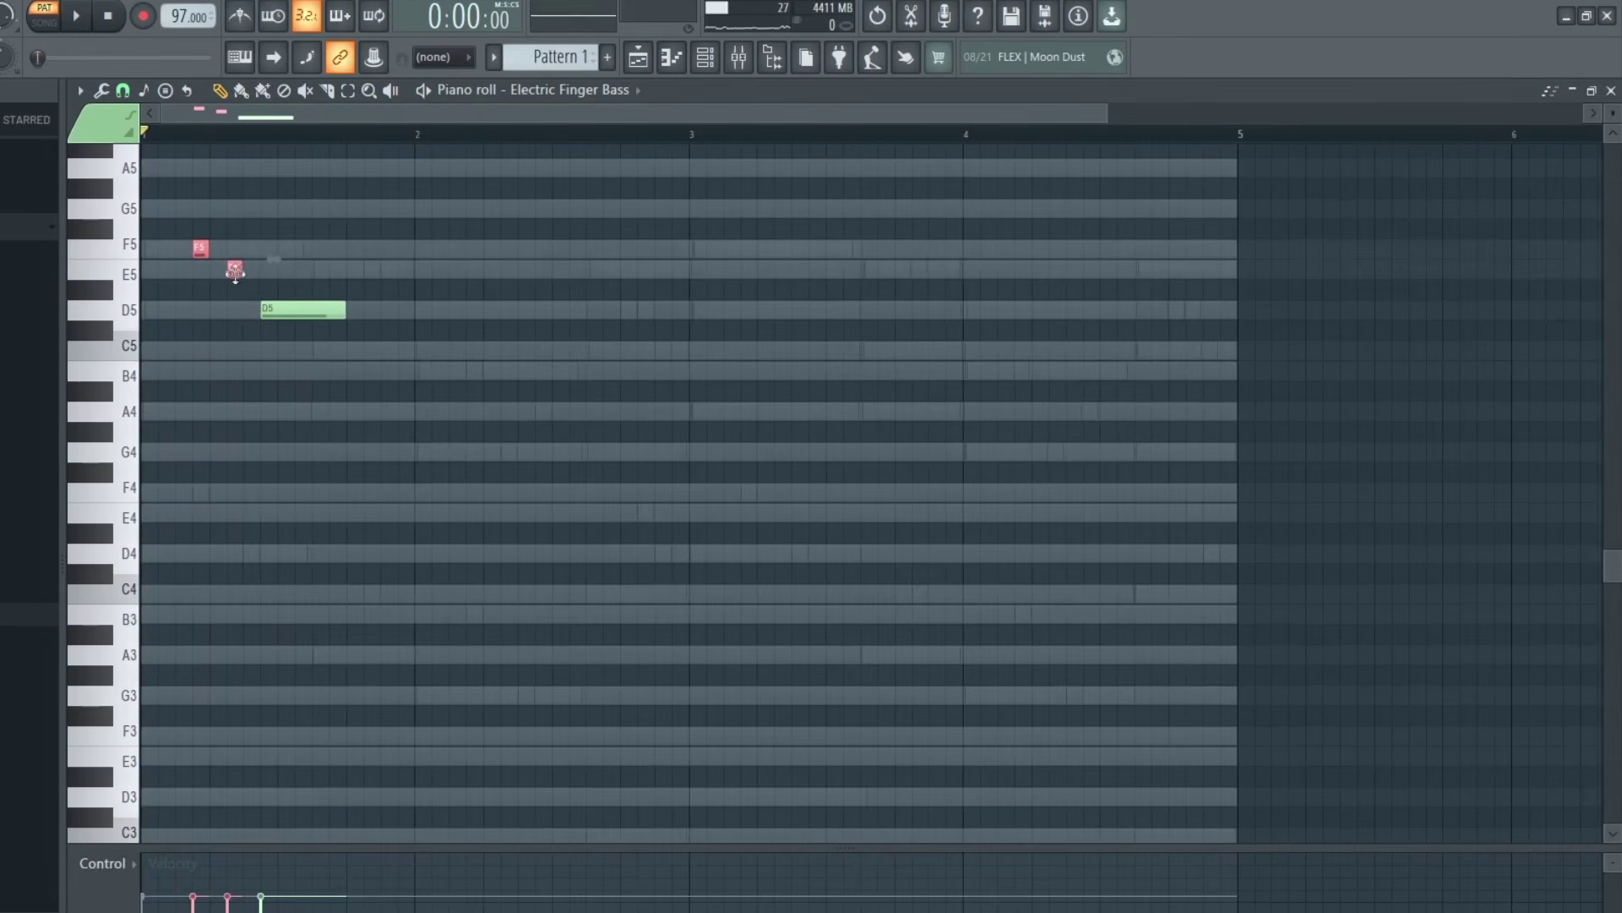
key("space")
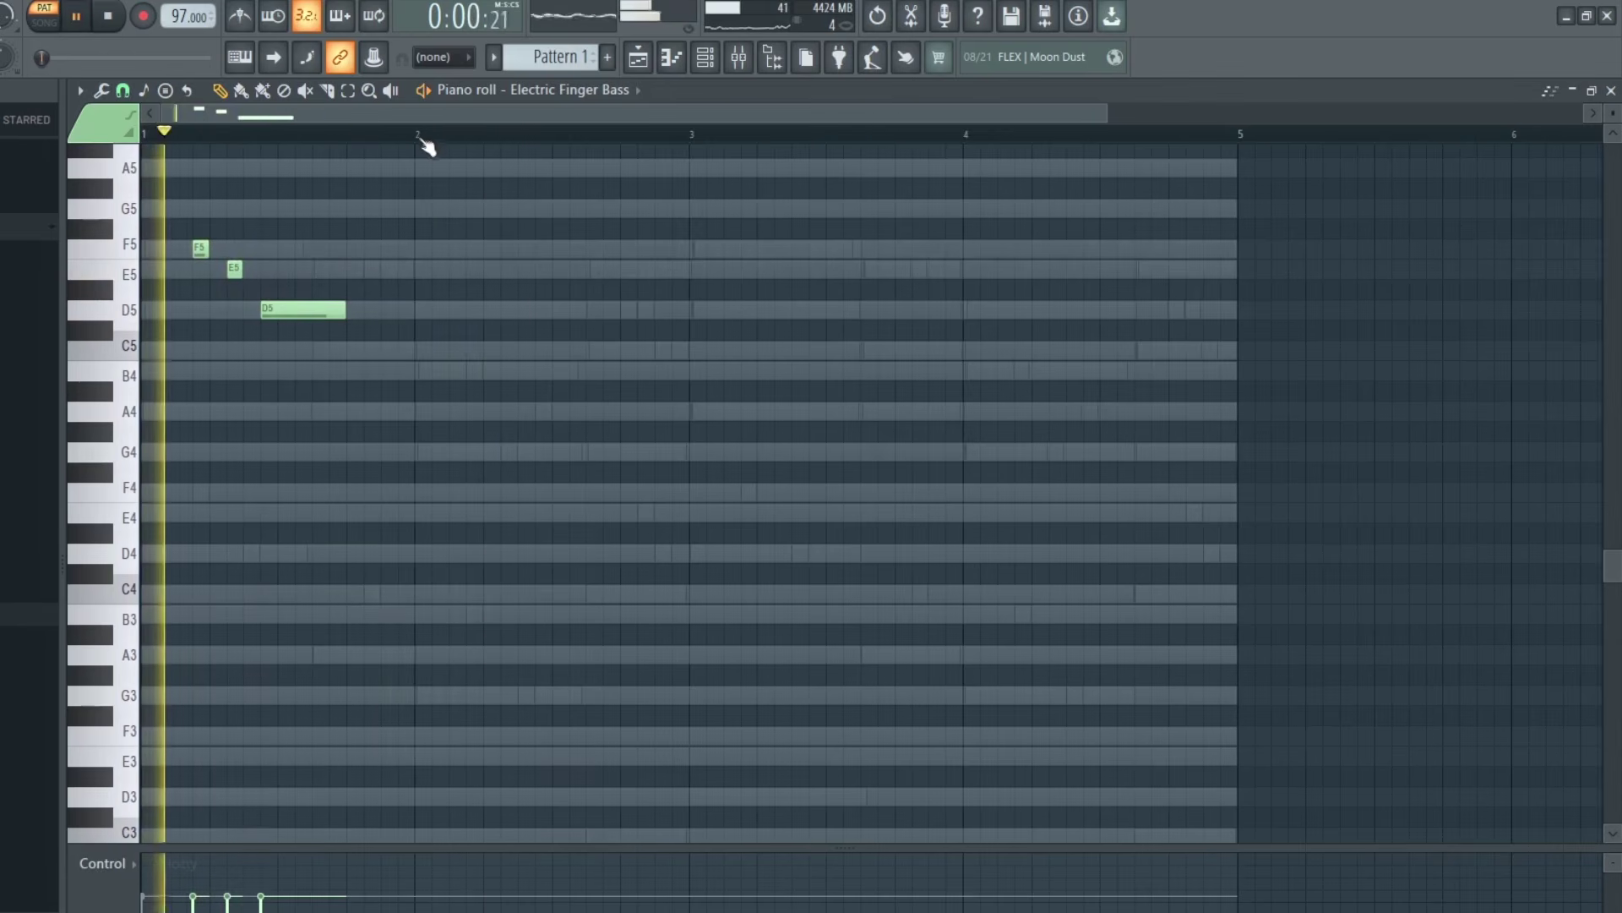
scroll(423, 148, "down", 4)
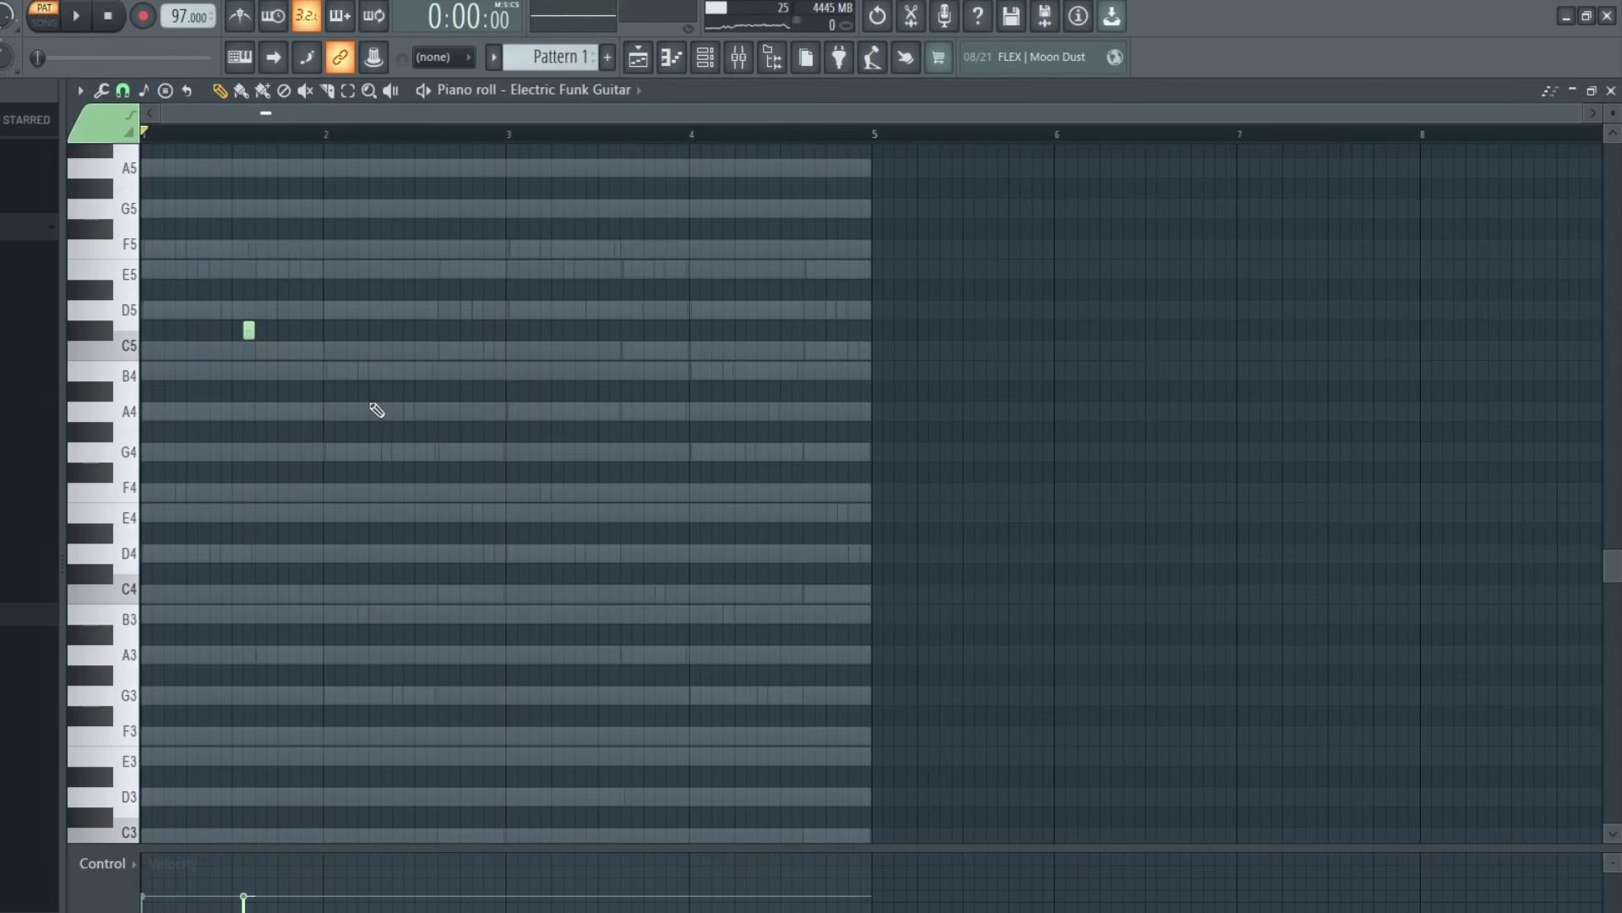
Place short A4, C5, D5, E5 and C5 notes in bar 1 of the Electric Funk Guitar piano roll and play them
key("space")
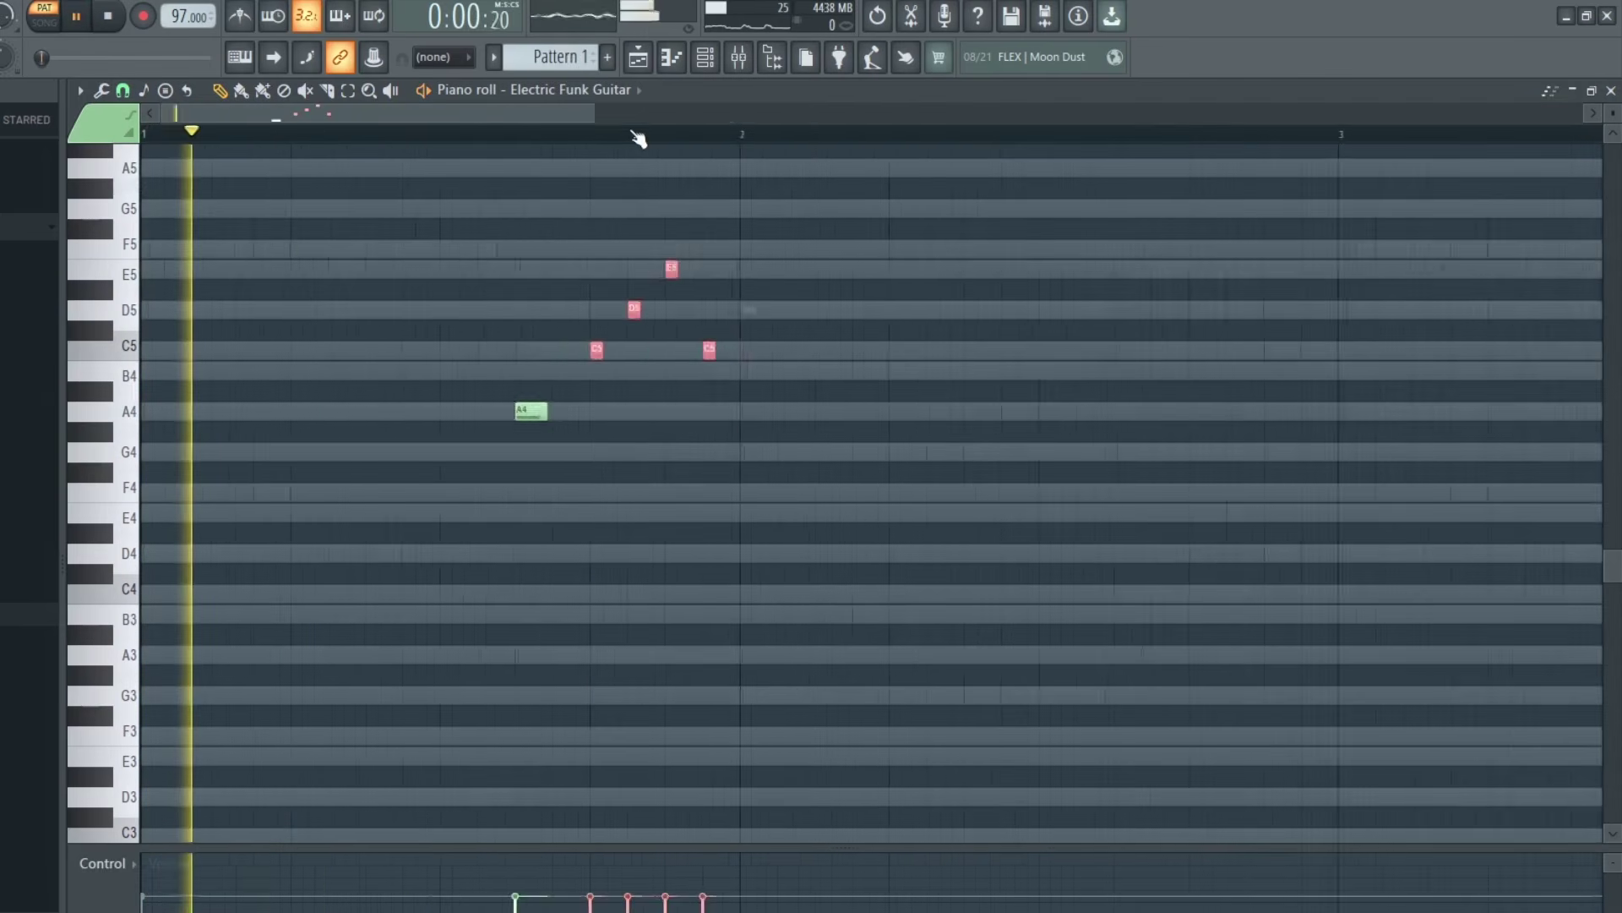
scroll(638, 138, "down", 4)
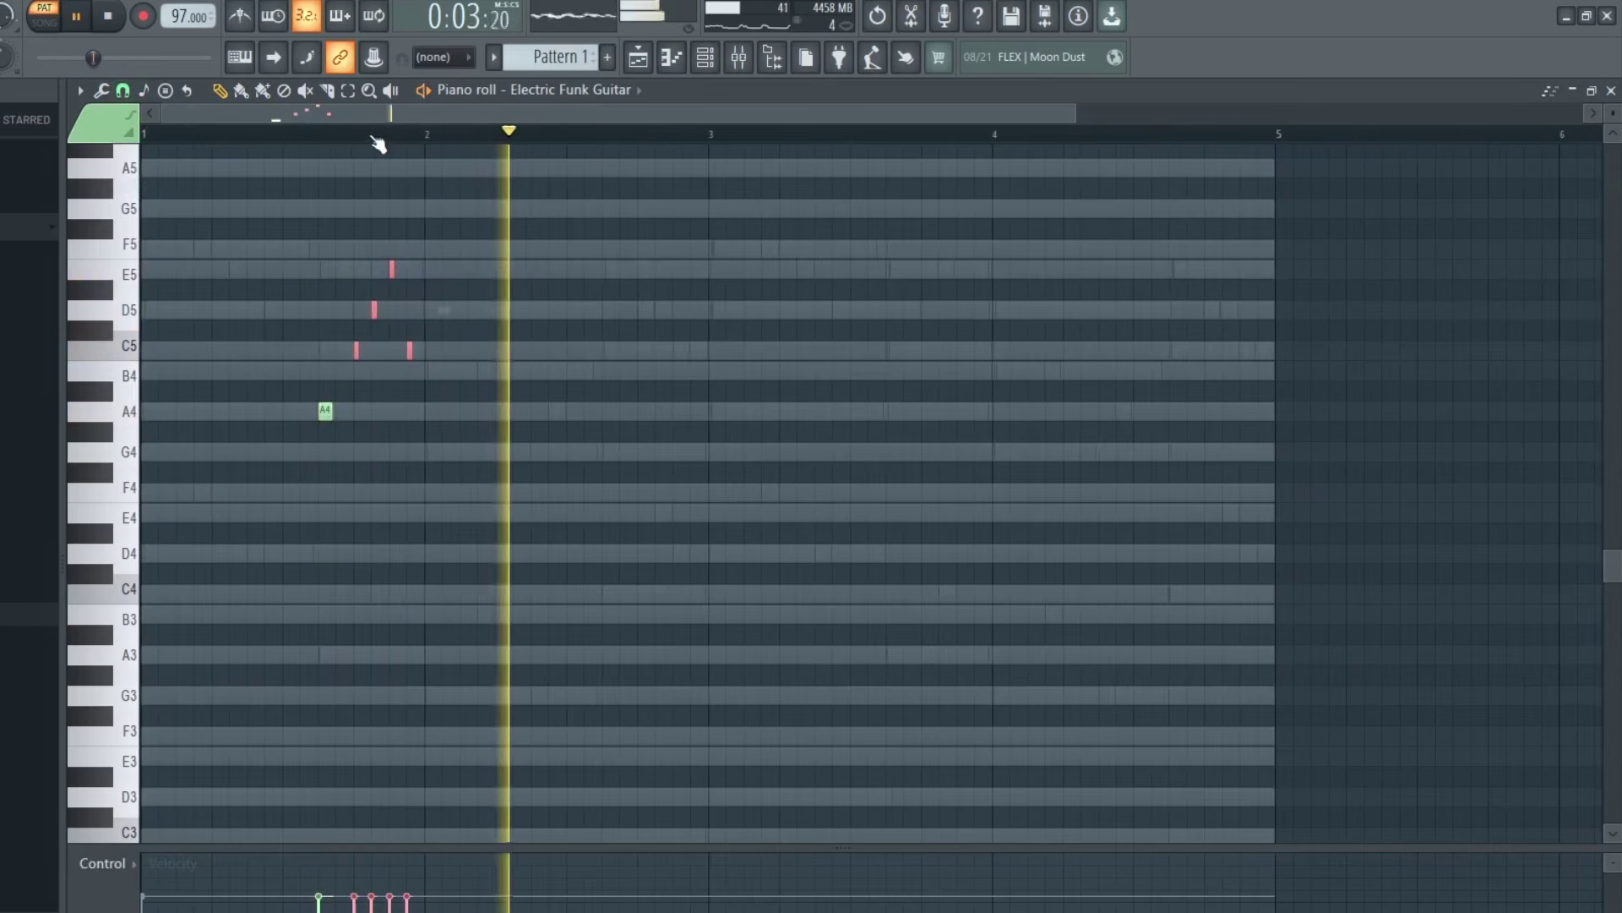
scroll(402, 114, "up", 1)
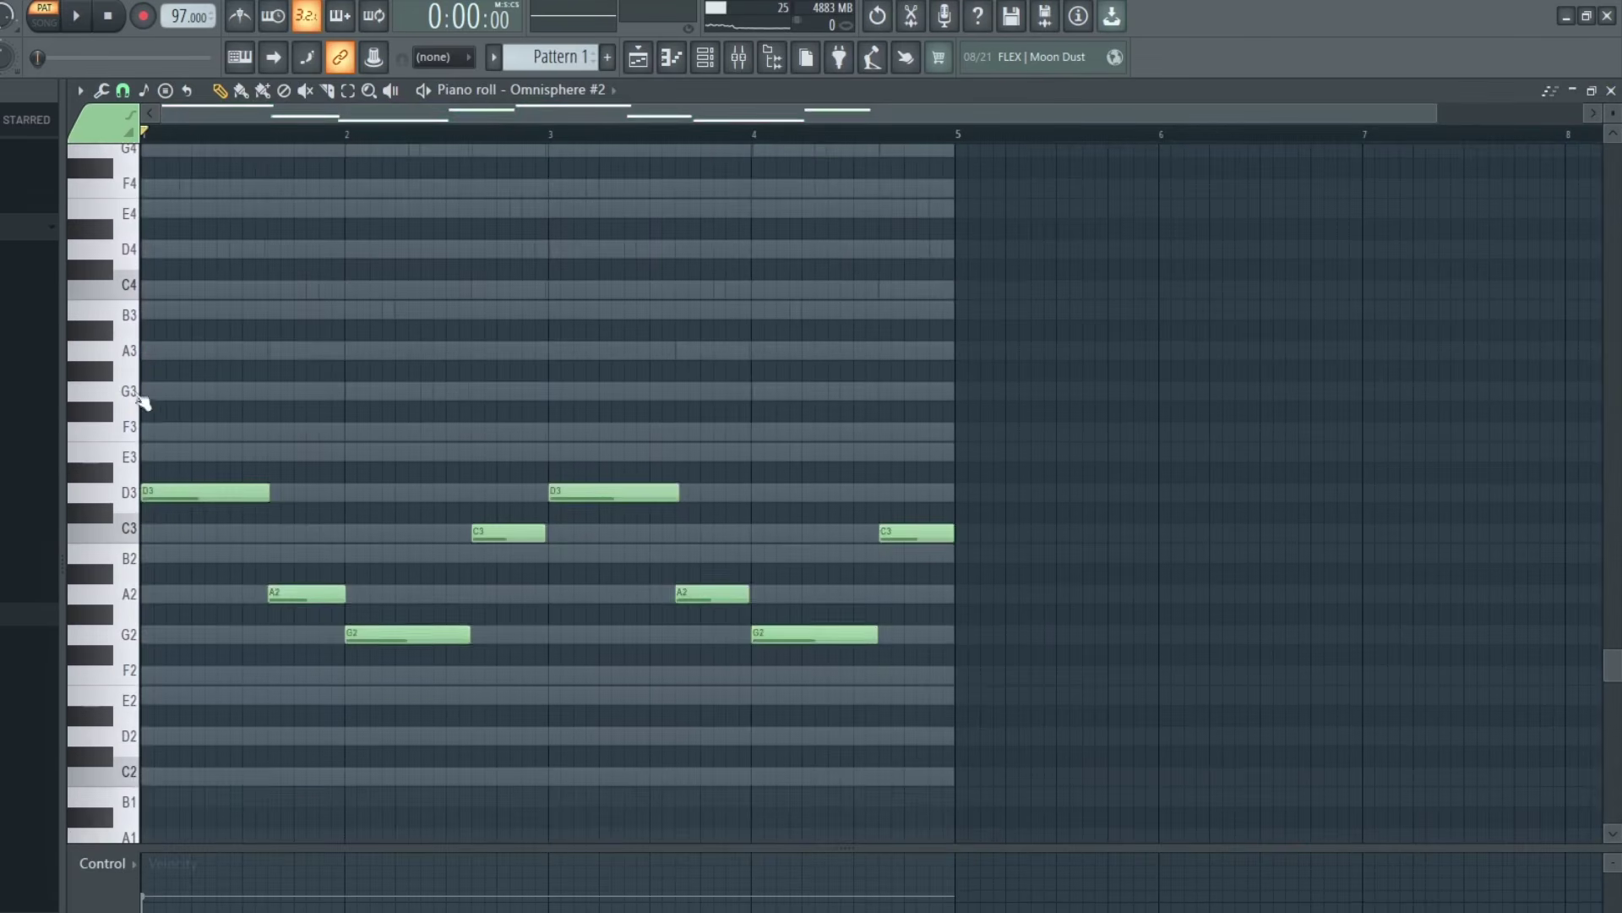
Rework the Omnisphere #2 bass line into short D3, A3, G3 and C3 notes repeated in bars 3–4, and play it
left_click_drag(144, 397, 1098, 807)
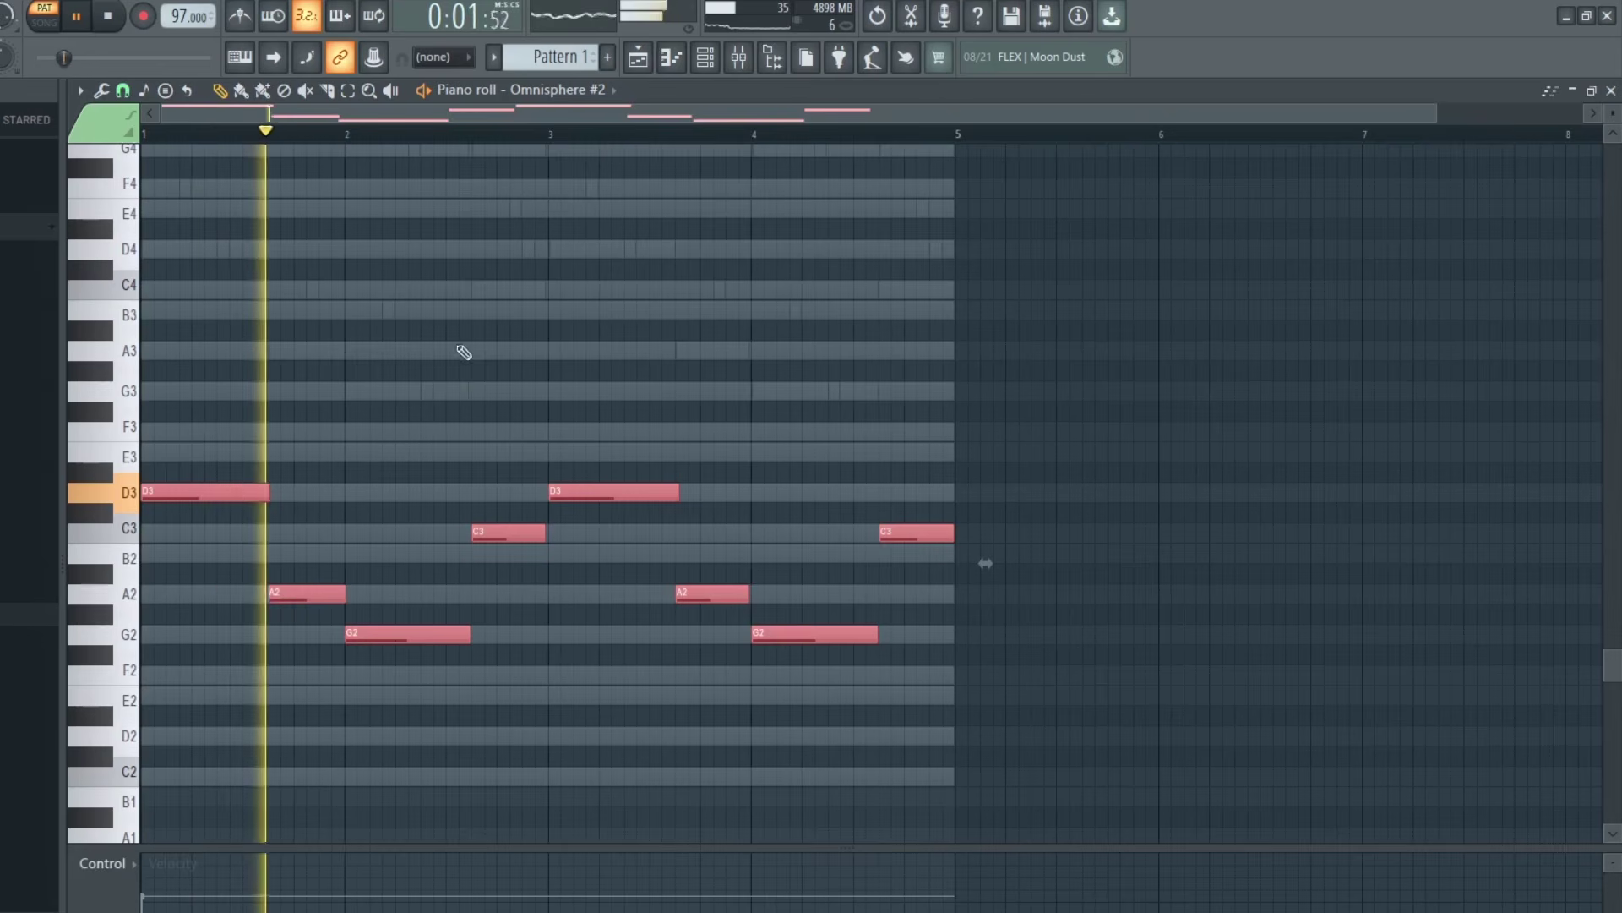
left_click_drag(217, 406, 1043, 729)
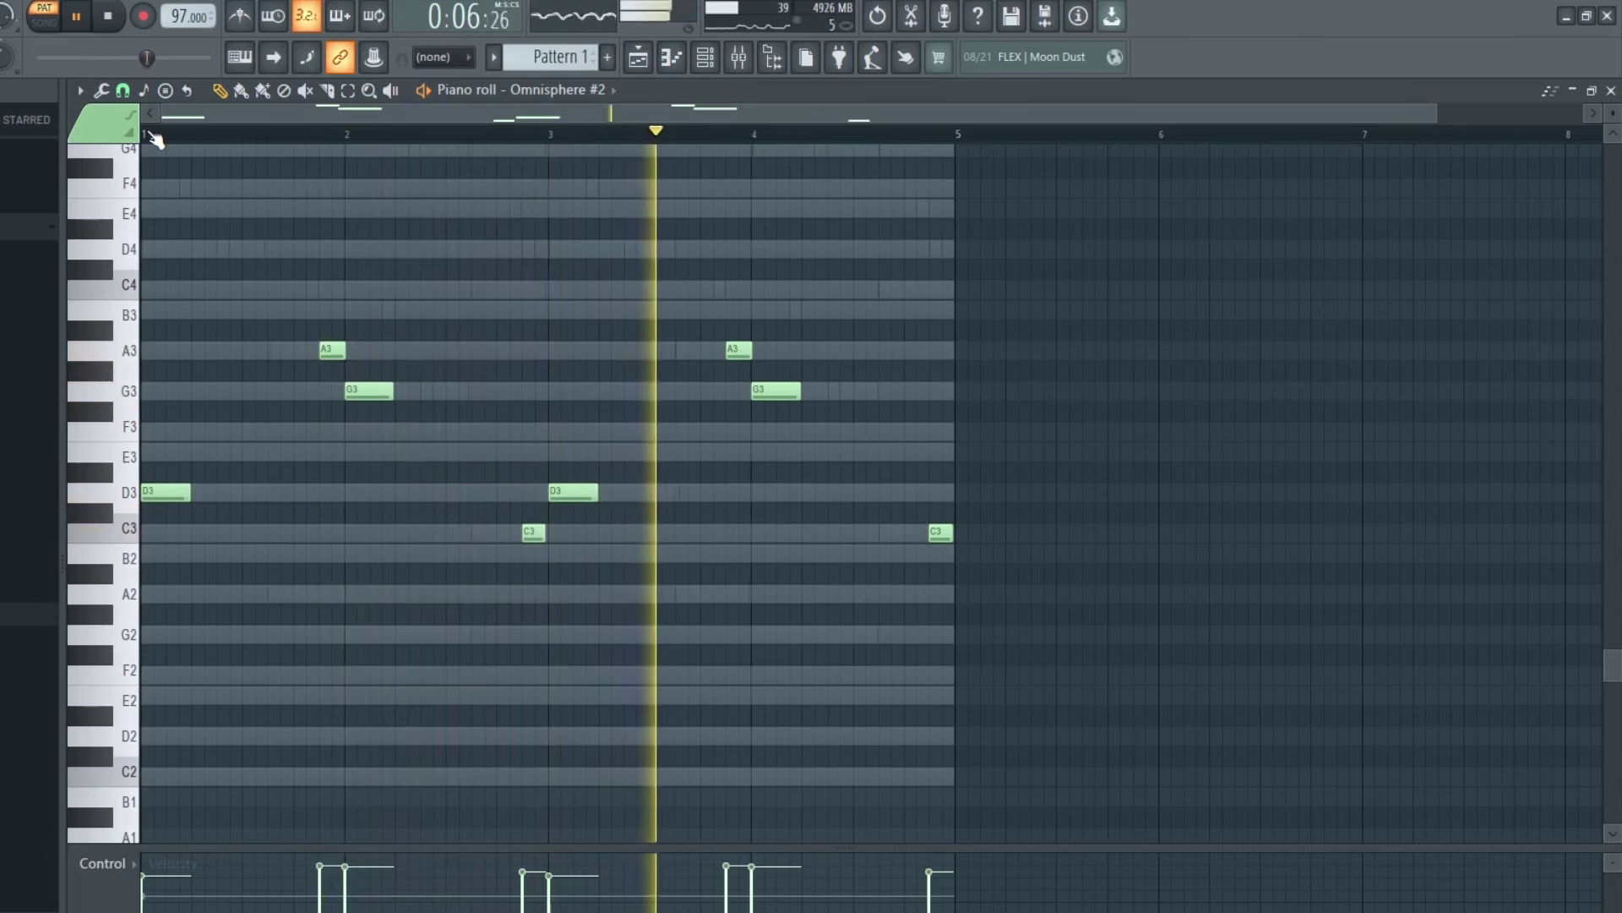
Lower and randomize the velocities of the A3 and G3 notes in Omnisphere #2, clear the selection, and stop playback
left_click_drag(129, 250, 219, 431)
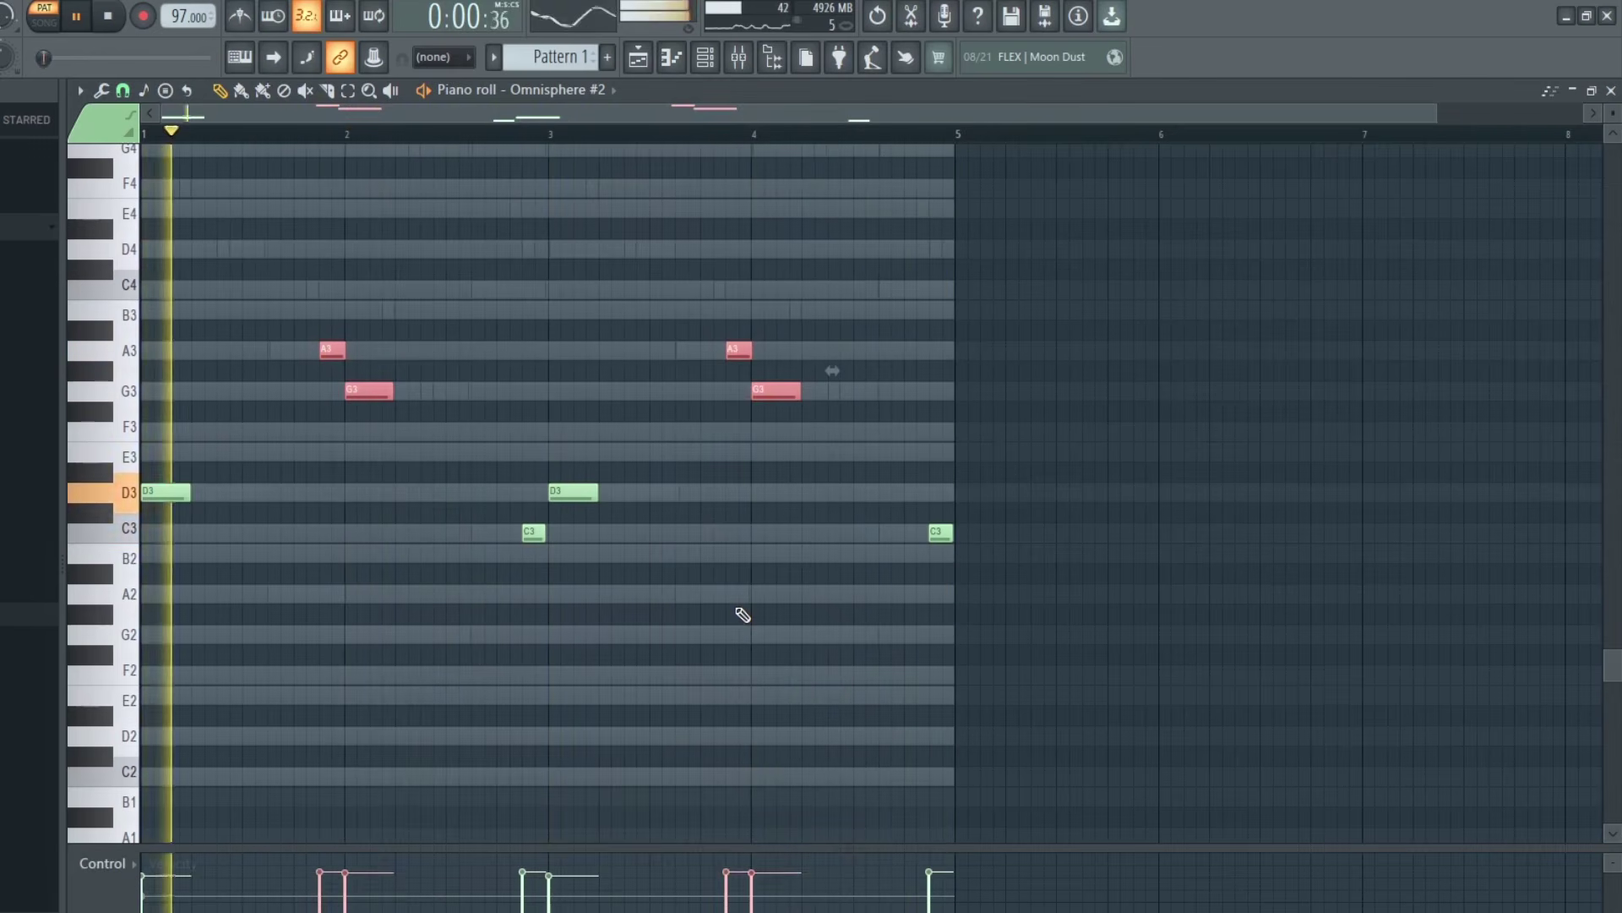
key("alt+r")
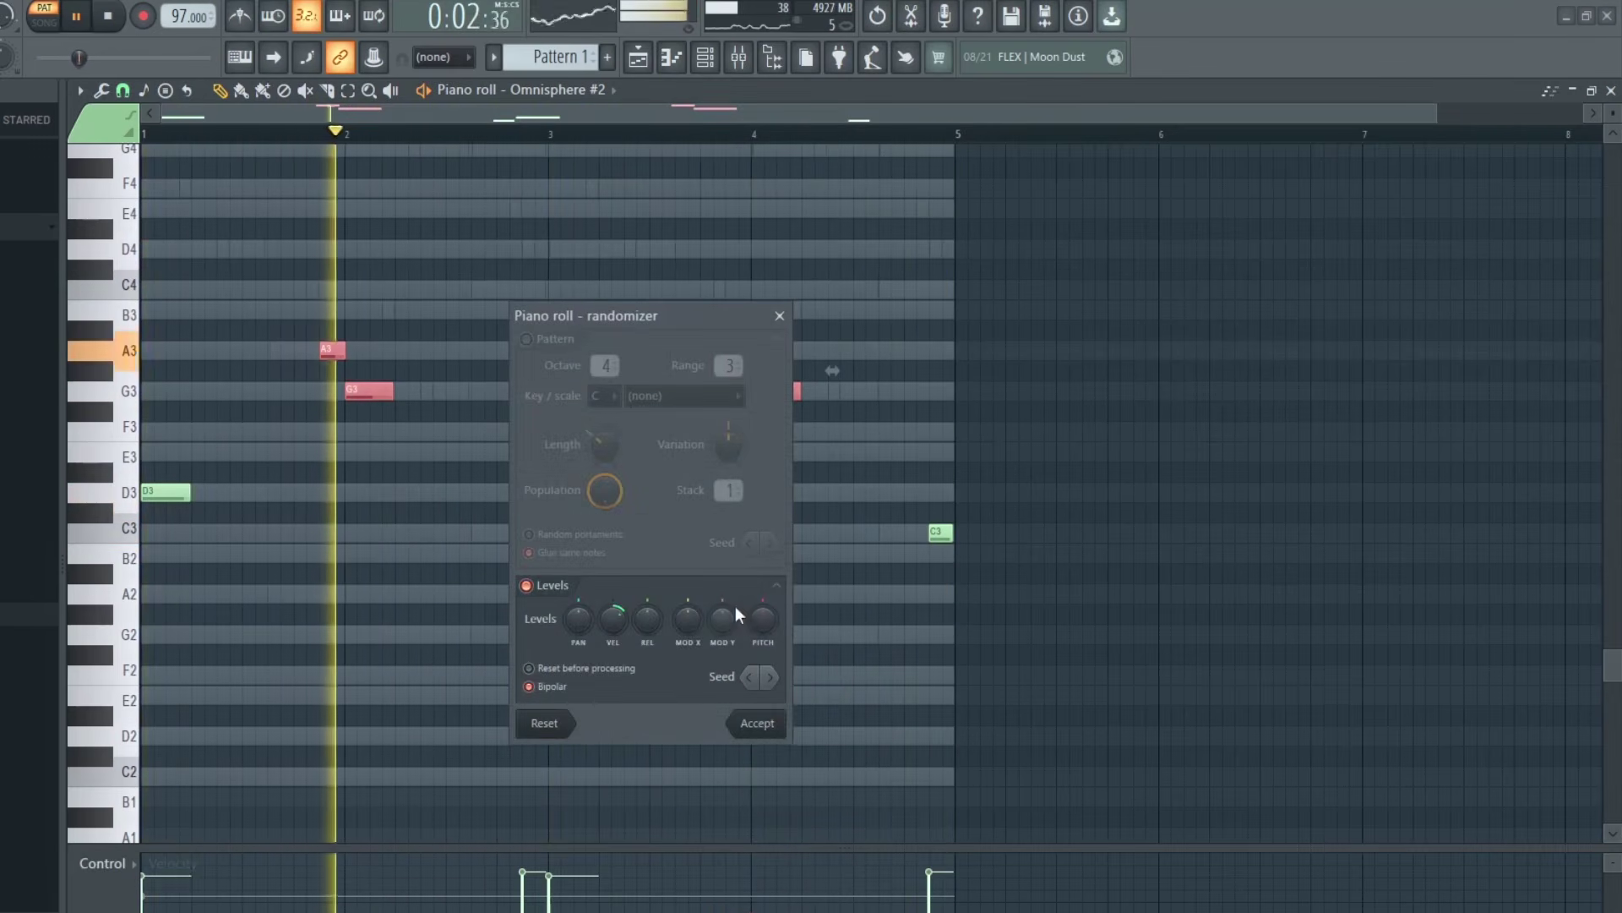
left_click(760, 722)
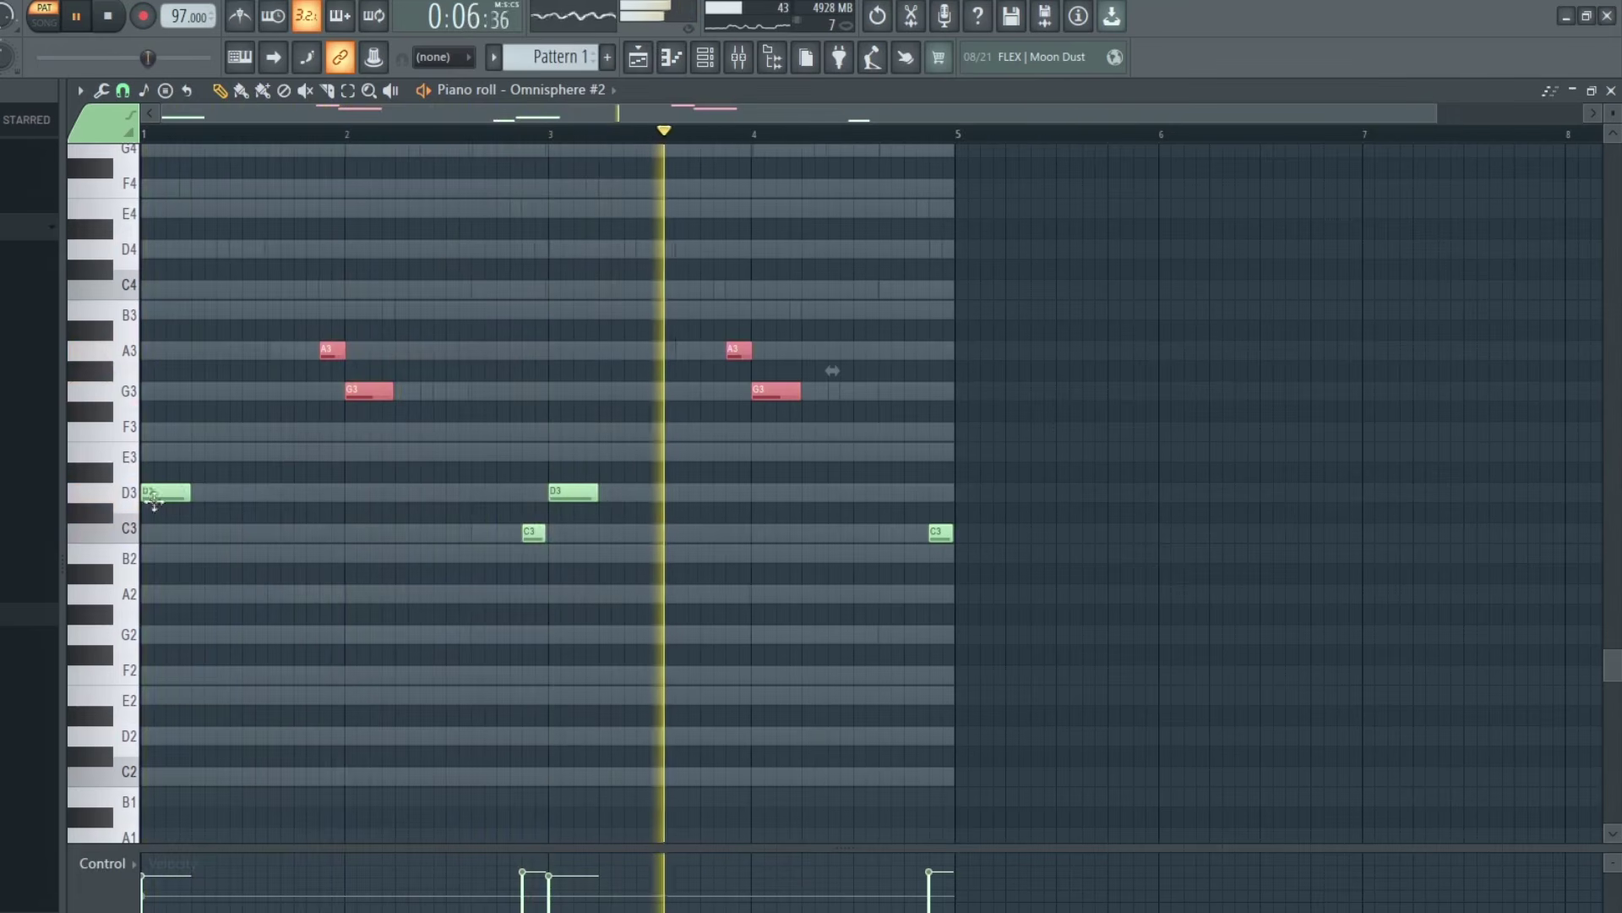
key("ctrl+d")
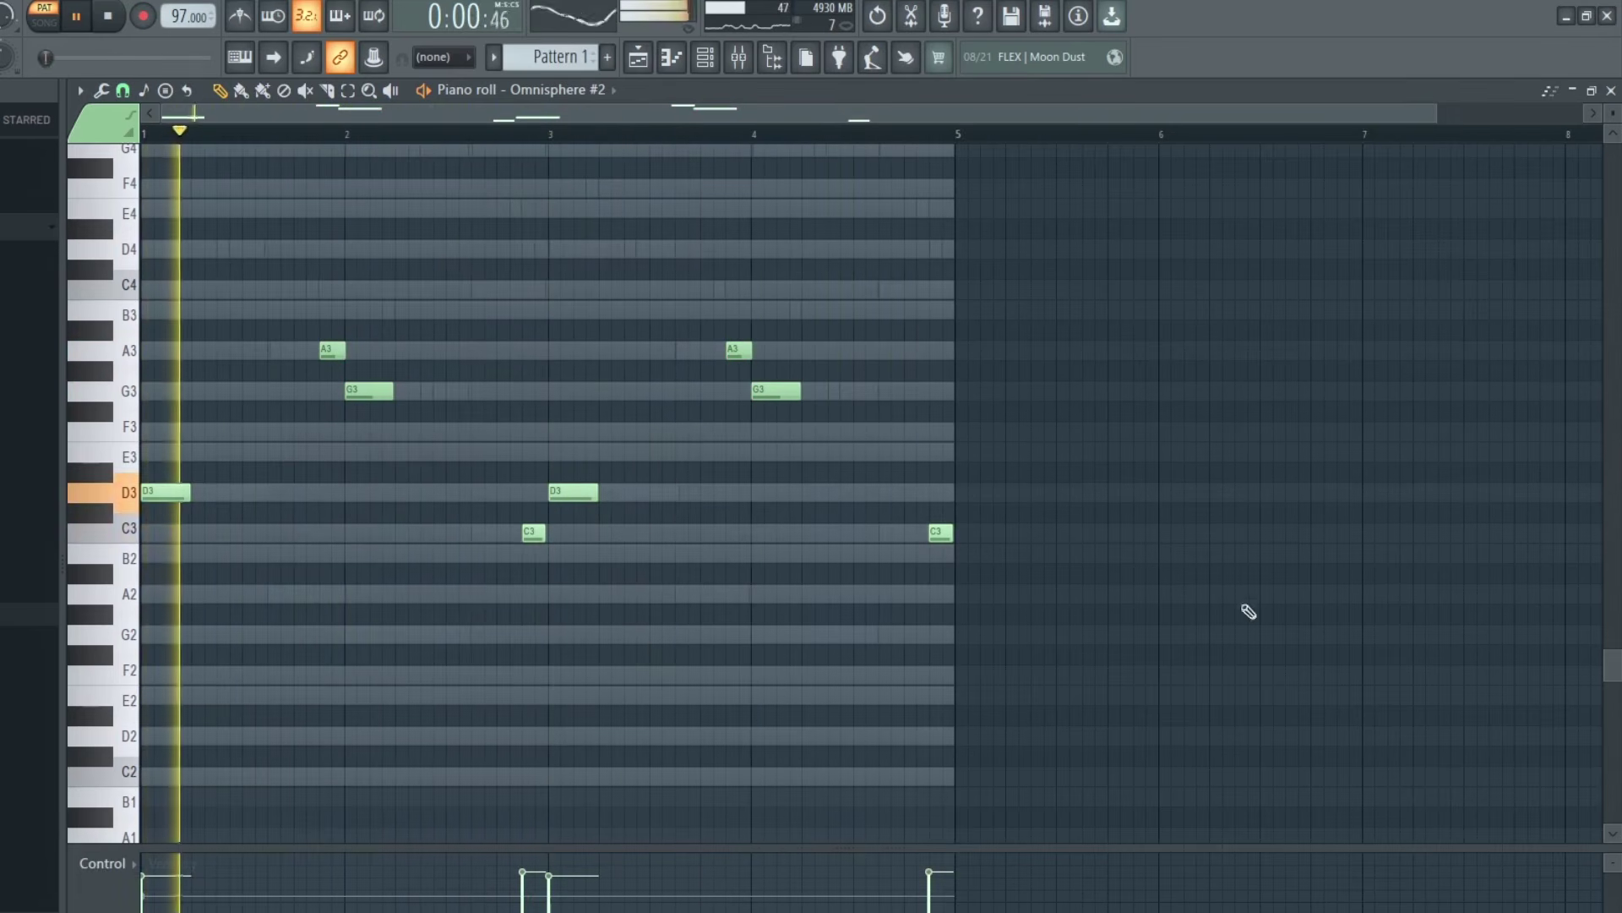
key("space")
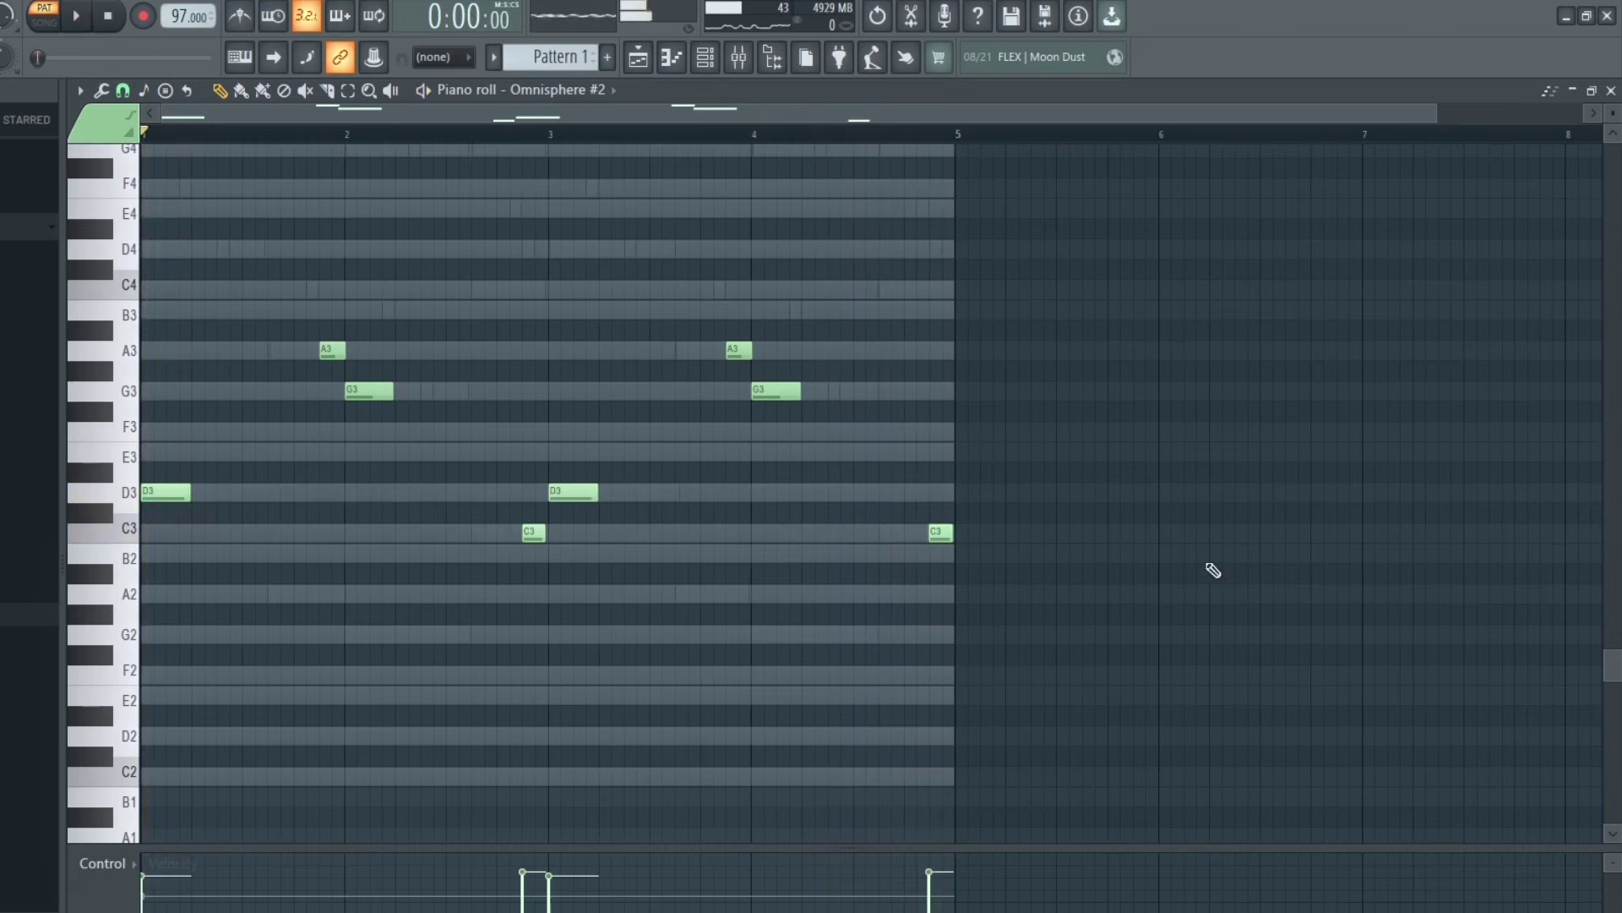
Add Pattern 1 and the Cymatics - Escape Plan - 72 BPM F Min Saxophone sample to the playlist and play both from bar 1
left_click(1611, 91)
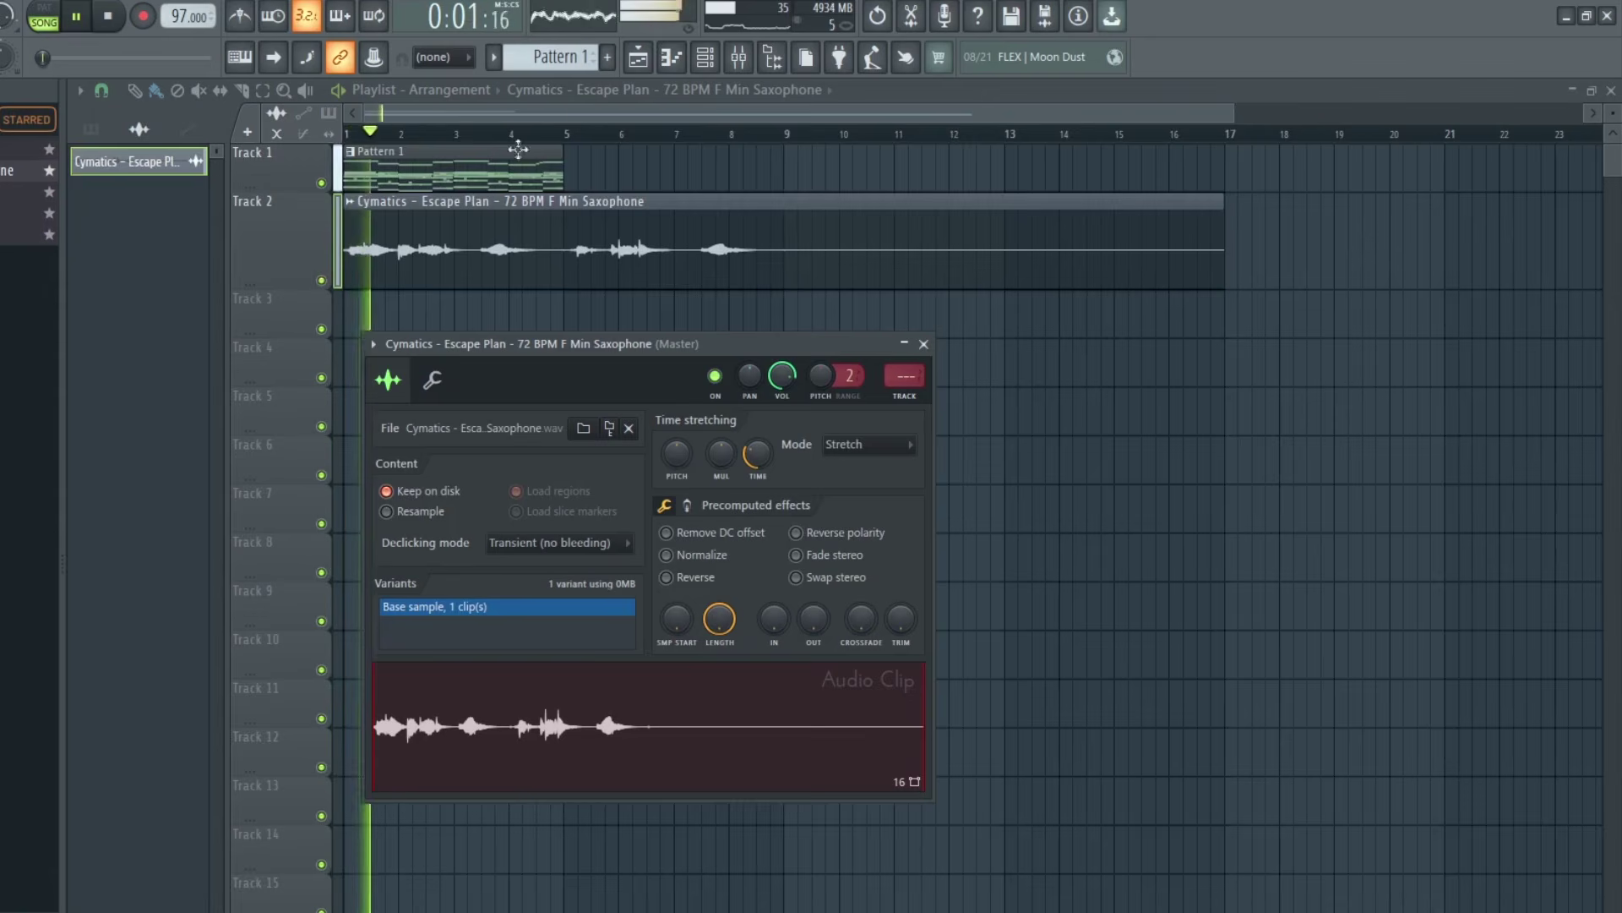
scroll(432, 133, "up", 2)
left_click_drag(493, 110, 409, 139)
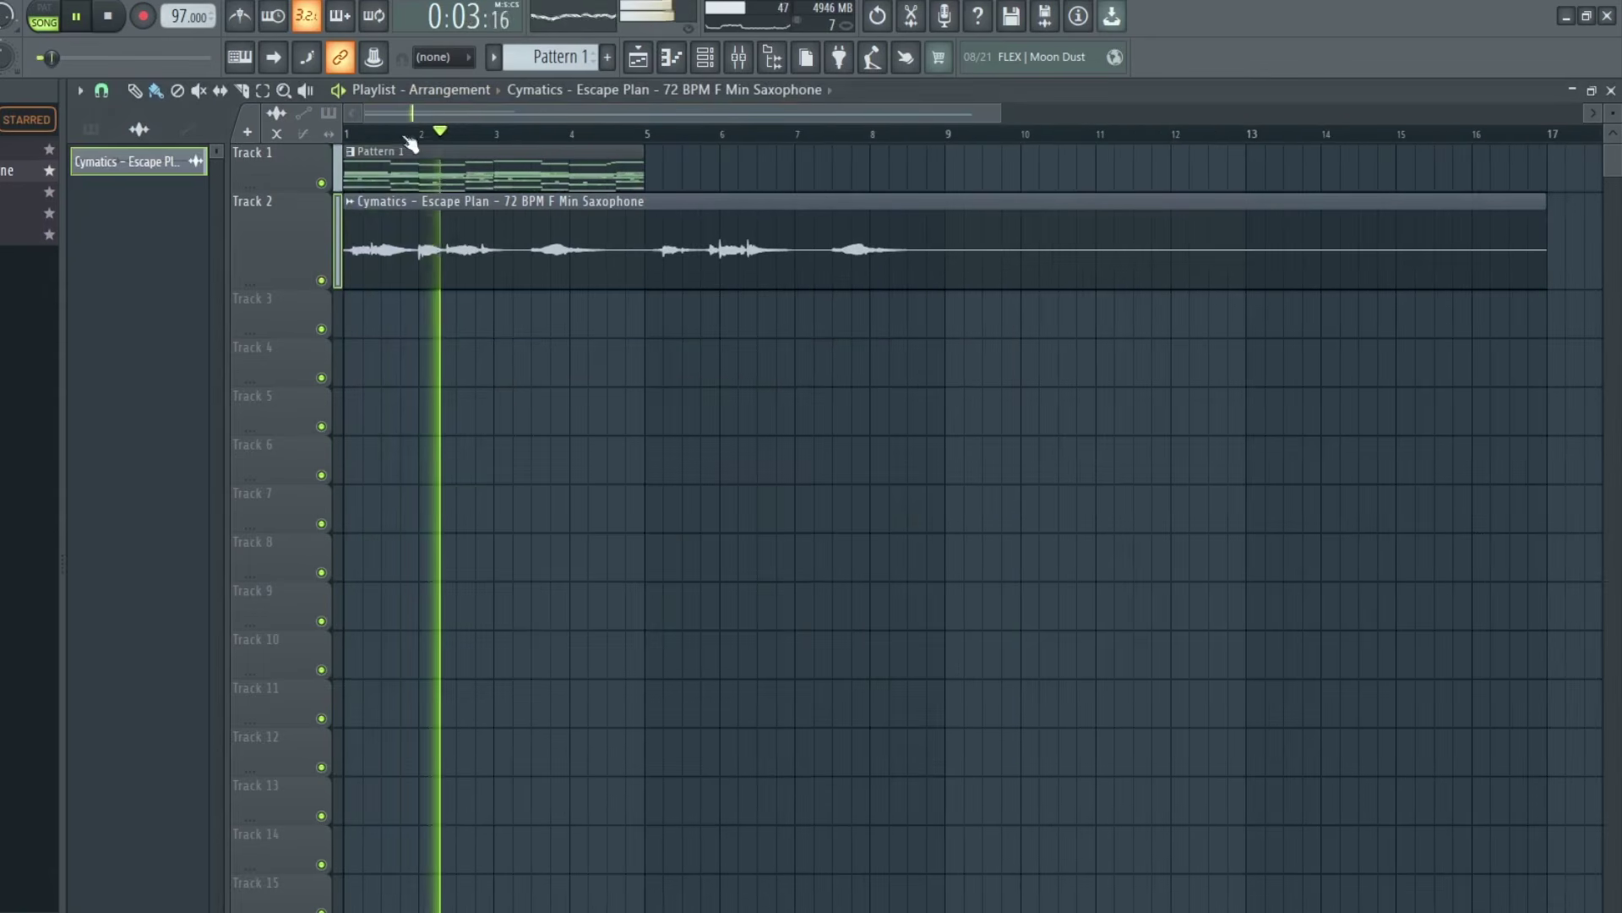
Repeat Pattern 1 at bar 5 and retune the saxophone clip by raising its pitch and choosing root note G#4
double_click(650, 258)
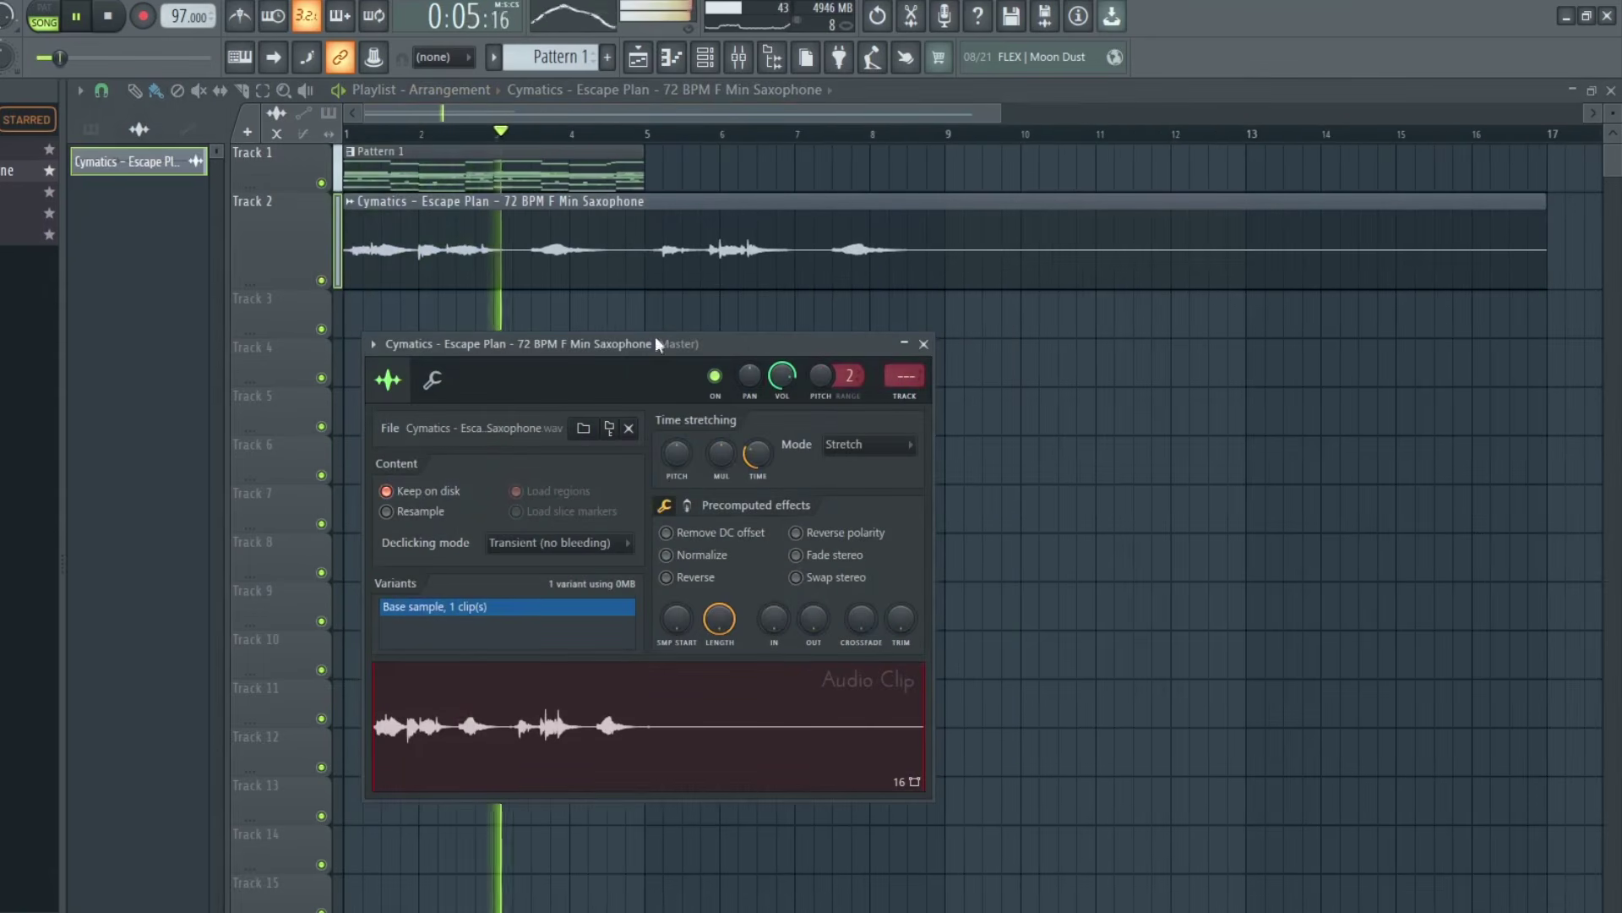
left_click(723, 166)
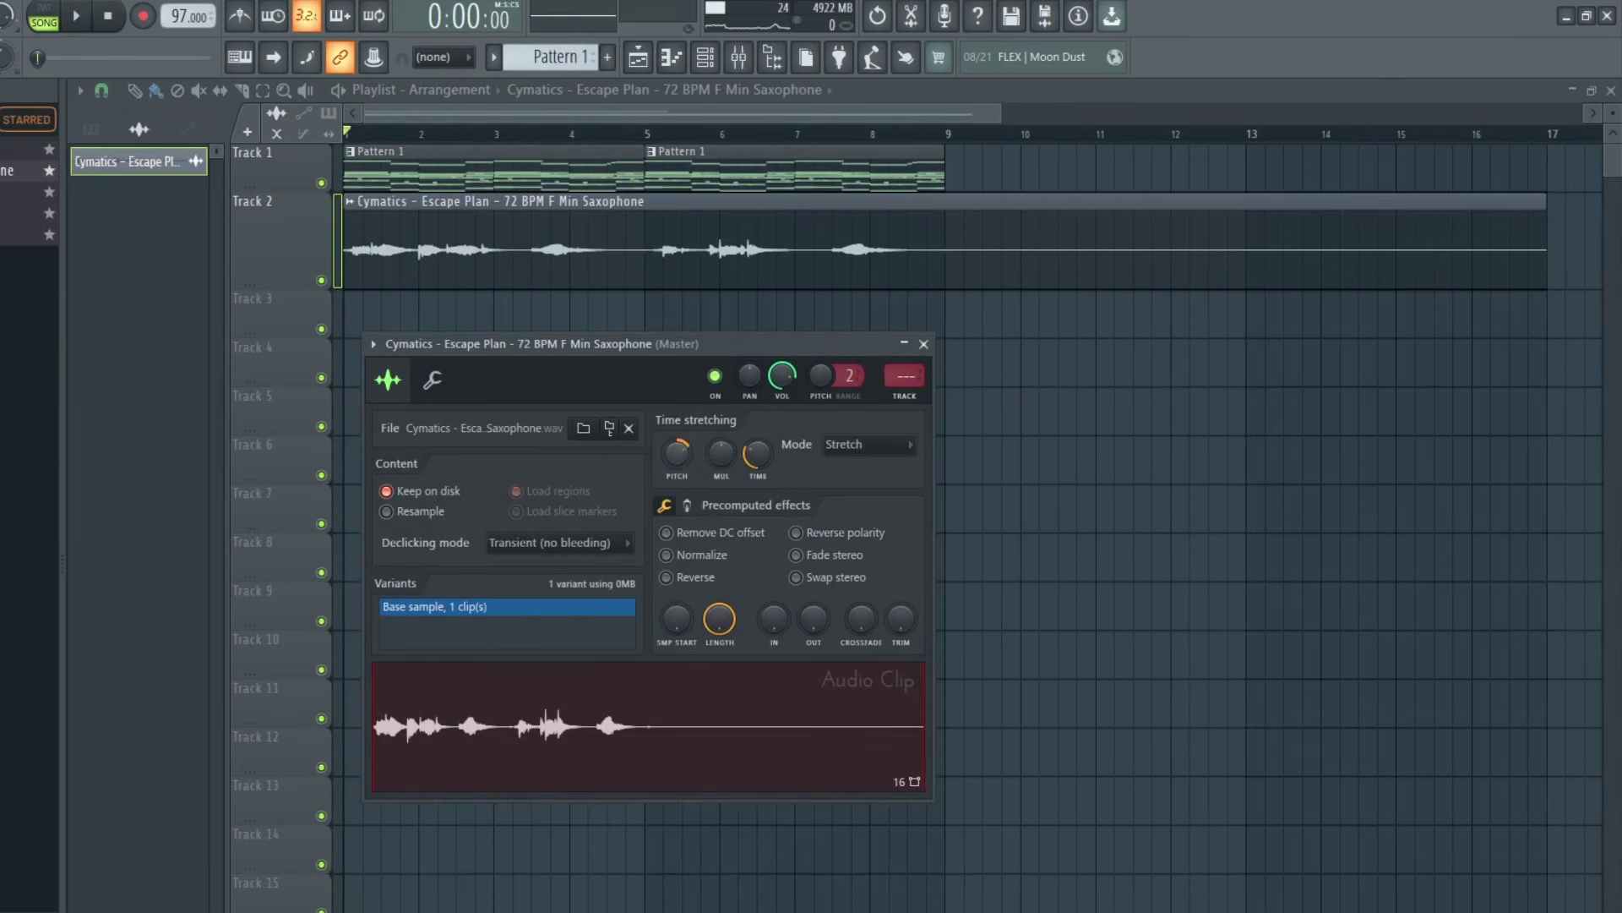
left_click(432, 380)
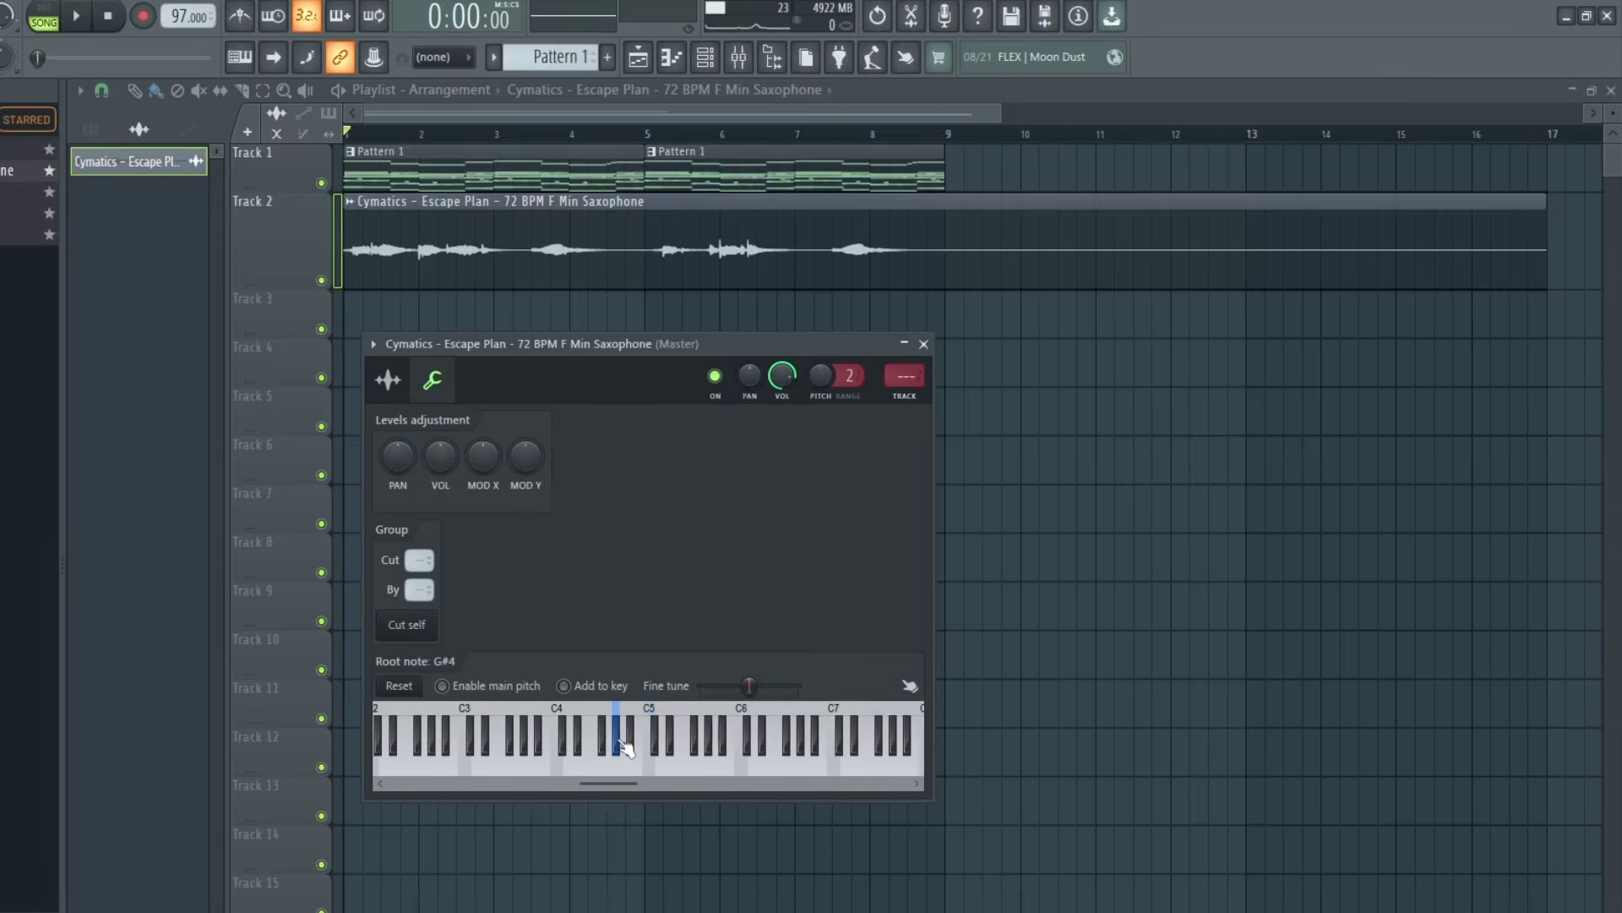